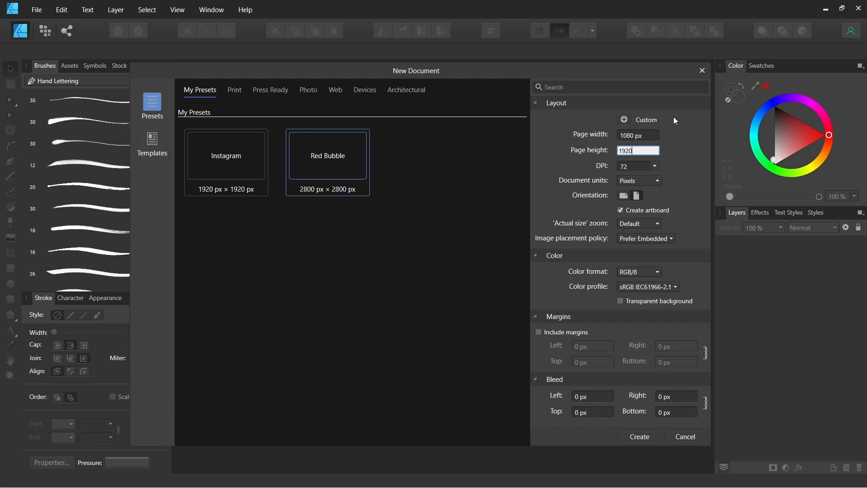
Save the 1080 × 1920 px, 72 DPI page settings as a preset and name it "9:16 72dpi"
{"action": "left_click", "coordinate": [625, 120]}
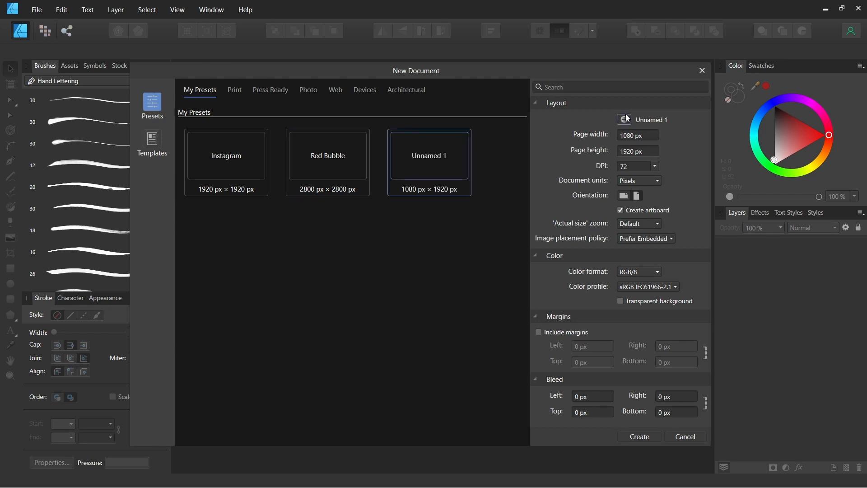
{"action": "right_click", "coordinate": [436, 177]}
{"action": "left_click", "coordinate": [383, 153]}
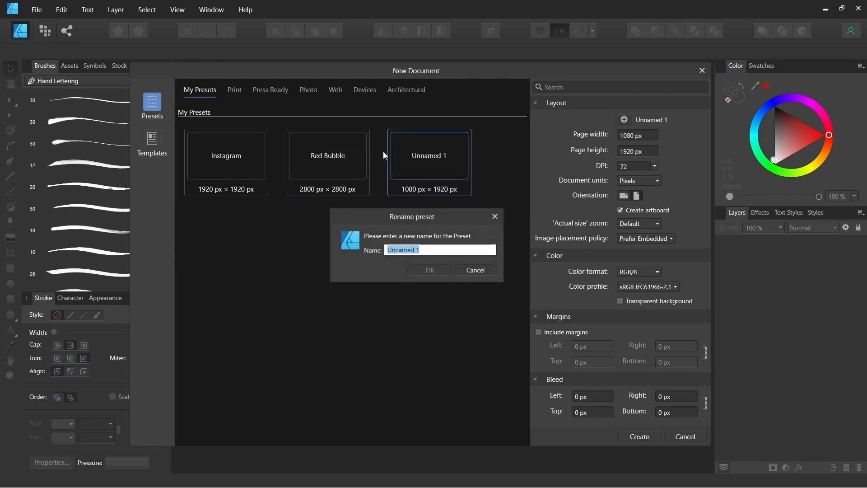
{"action": "type", "text": "9:16 72dpi"}
{"action": "key", "text": "Return"}
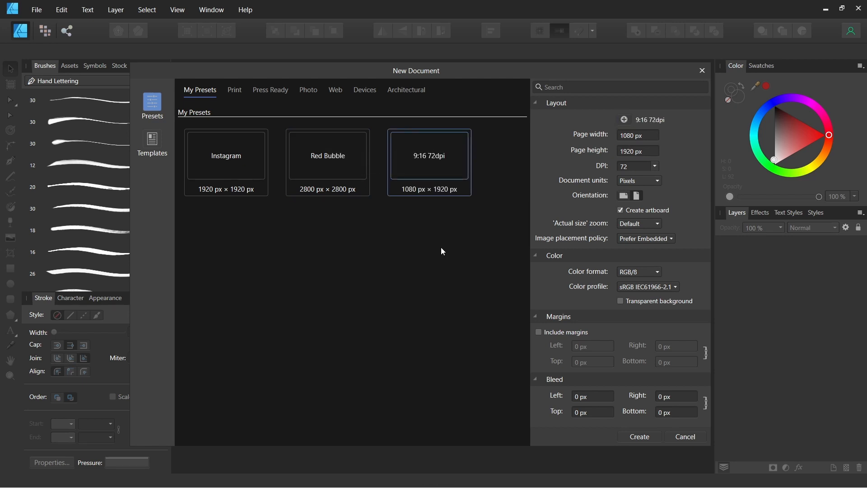
Create the document from the 9:16 72dpi preset with artboard creation turned off, and insert a document-sized artboard
{"action": "left_click", "coordinate": [620, 210]}
{"action": "left_click", "coordinate": [650, 438]}
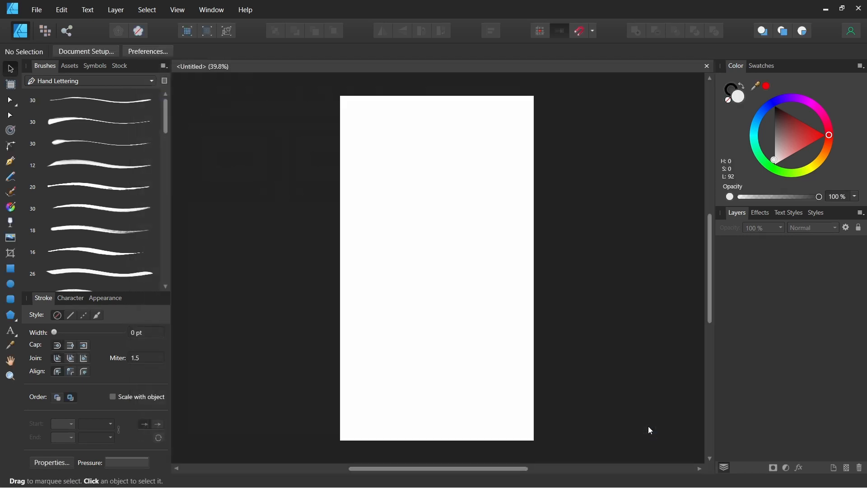
{"action": "left_click", "coordinate": [11, 85]}
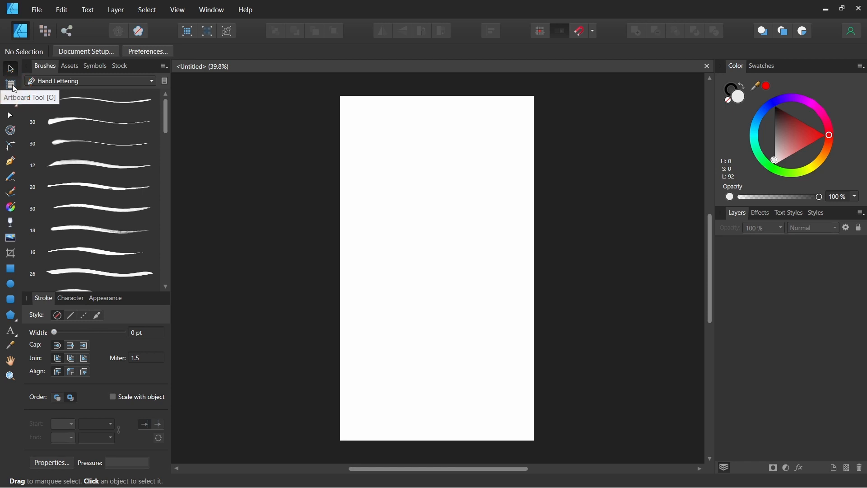
{"action": "left_click", "coordinate": [149, 52]}
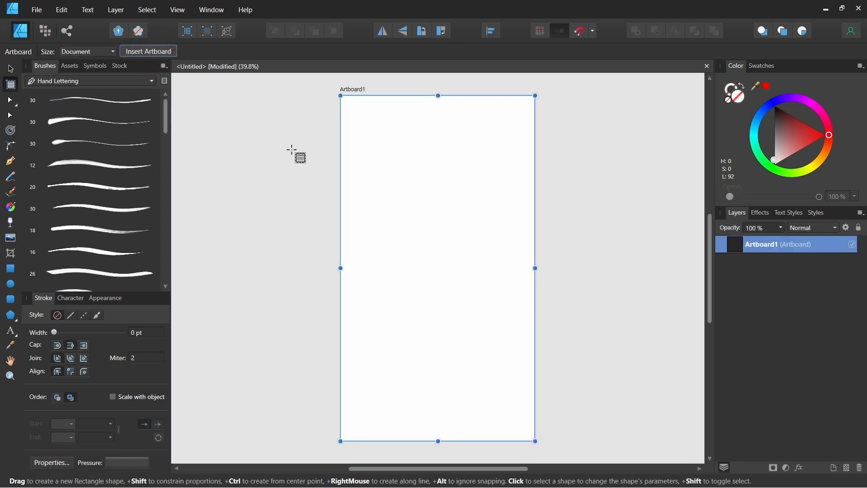
{"action": "left_click", "coordinate": [165, 51]}
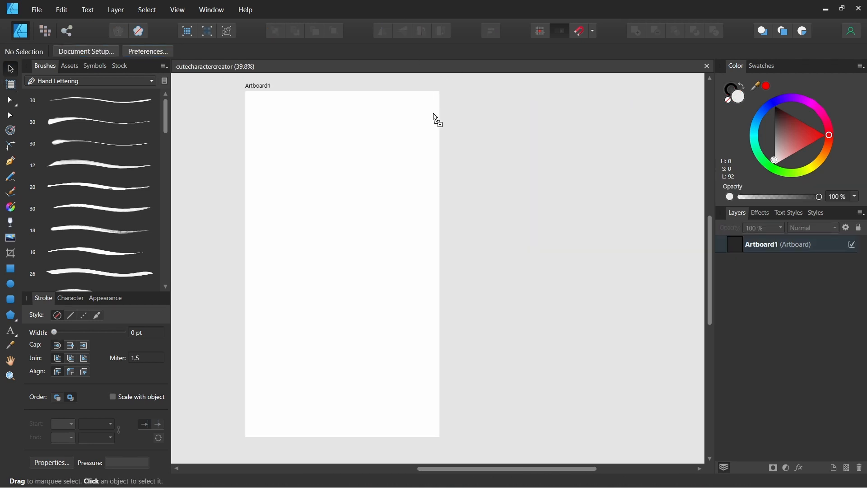
Place the image 2015-2021_sketchbook_0027.jpg and move it onto the artboard as a tracing reference
{"action": "left_click_drag", "start_coordinate": [436, 119], "coordinate": [514, 249]}
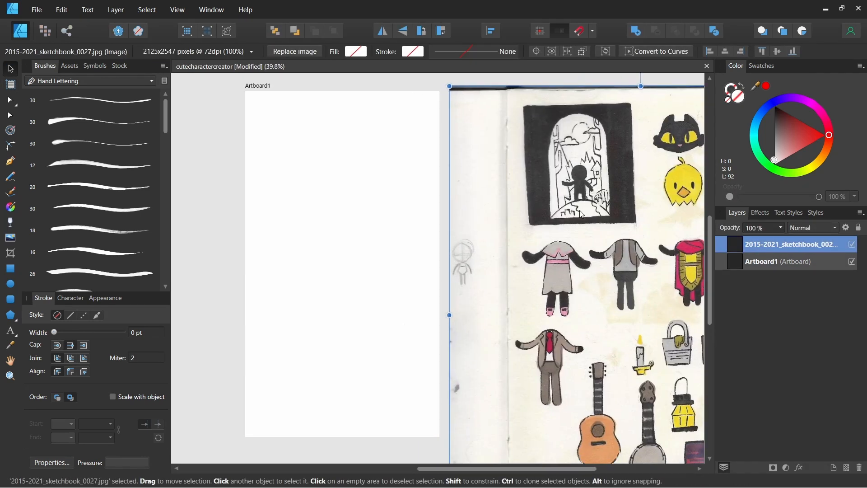
{"action": "mouse_move", "coordinate": [639, 245]}
{"action": "left_mouse_down"}
{"action": "mouse_move", "coordinate": [512, 182]}
{"action": "mouse_move", "coordinate": [374, 183]}
{"action": "mouse_move", "coordinate": [557, 204]}
{"action": "left_mouse_up"}
{"action": "scroll", "coordinate": [374, 183], "scroll_direction": "down", "scroll_amount": 2}
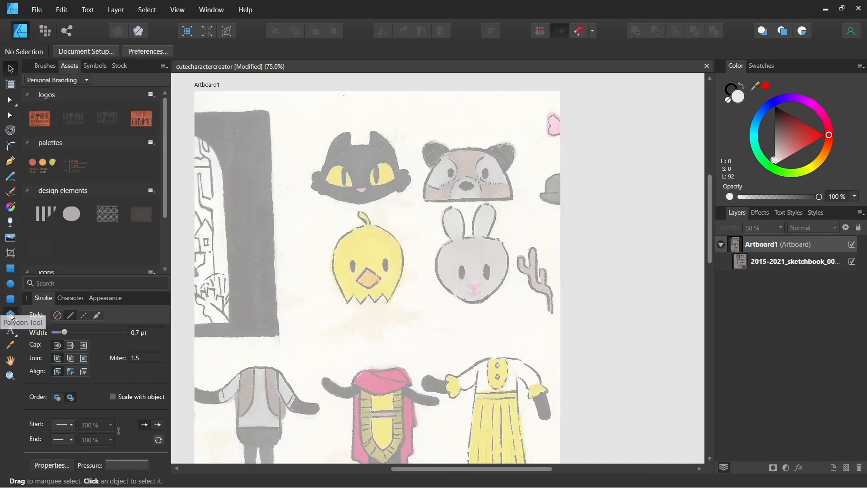
Draw an ellipse over the sketched black cat's head with the Ellipse Tool
{"action": "left_click", "coordinate": [10, 315]}
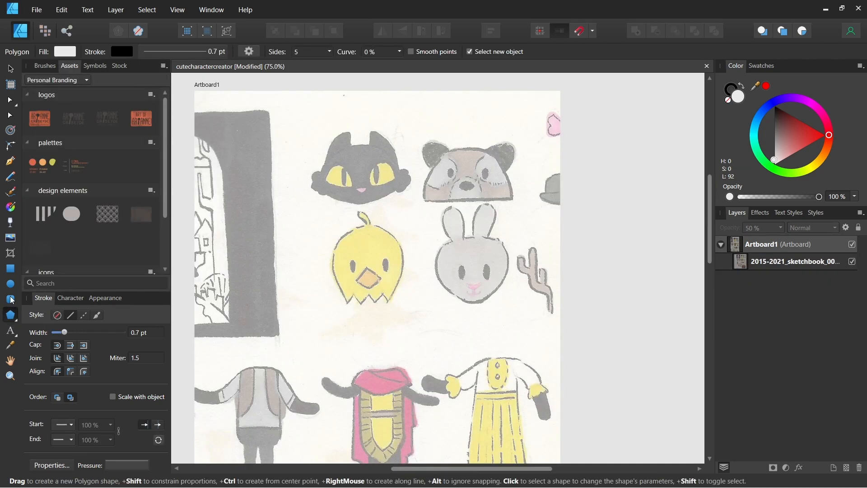
{"action": "left_click", "coordinate": [10, 314]}
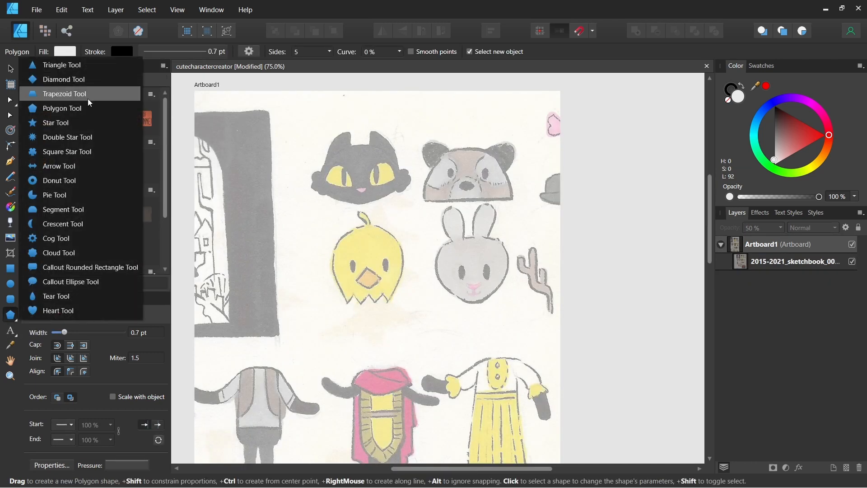
{"action": "left_click", "coordinate": [10, 284]}
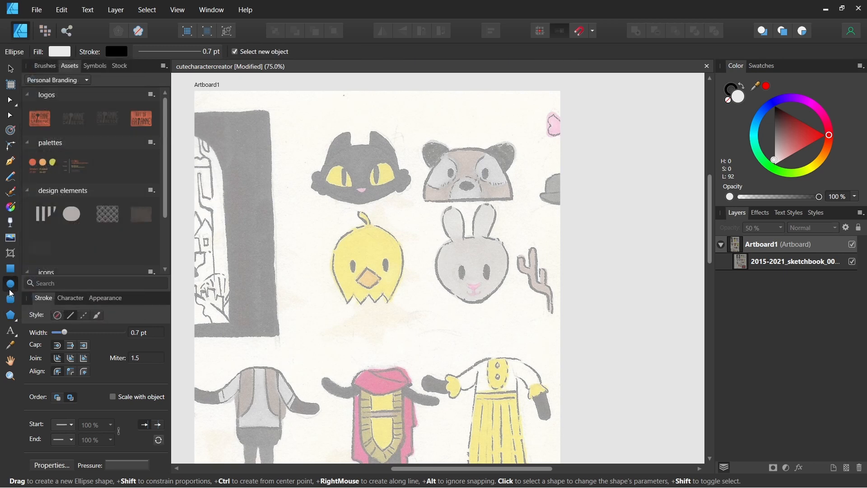
{"action": "left_click_drag", "start_coordinate": [324, 147], "coordinate": [360, 205]}
{"action": "key", "text": "v"}
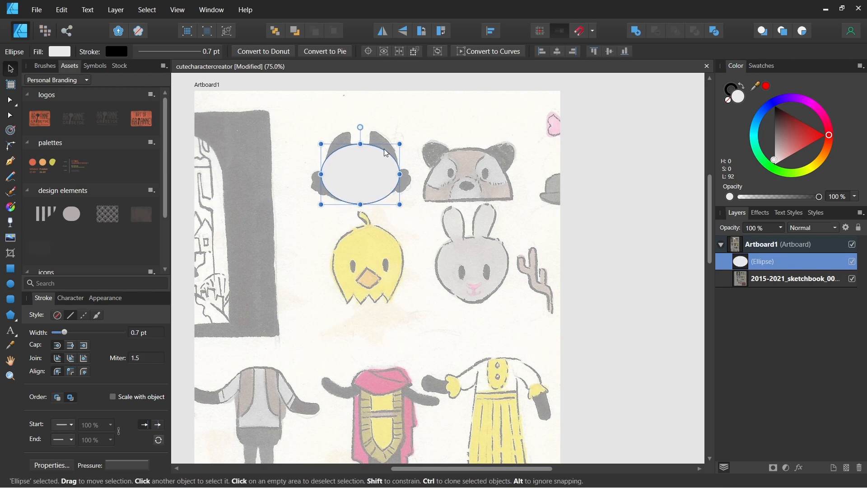
Remove the head ellipse's fill and set its stroke width to 0.8 pt
{"action": "left_click", "coordinate": [728, 99]}
{"action": "left_click_drag", "start_coordinate": [65, 332], "coordinate": [67, 332]}
{"action": "key", "text": "ctrl+="}
{"action": "key", "text": "ctrl+="}
{"action": "left_click_drag", "start_coordinate": [419, 206], "coordinate": [537, 323]}
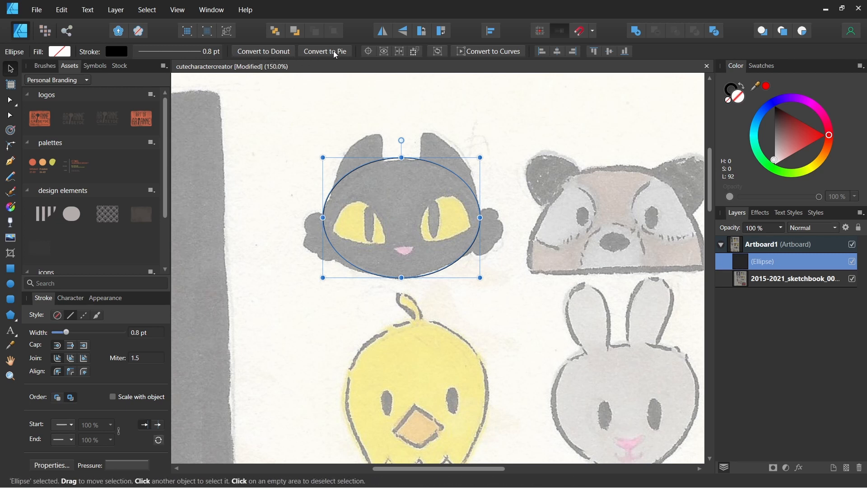
Convert the head ellipse to curves and nudge its top node slightly down to match the sketched head
{"action": "left_click", "coordinate": [520, 52]}
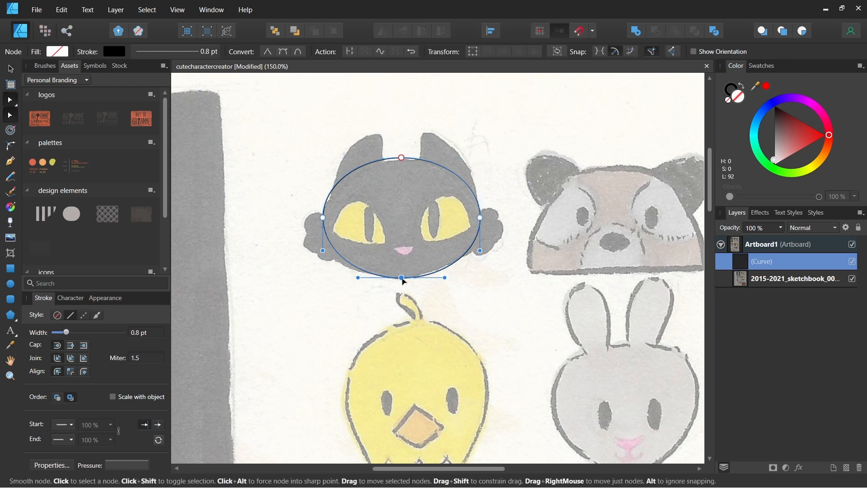
{"action": "left_click_drag", "start_coordinate": [403, 283], "coordinate": [403, 275]}
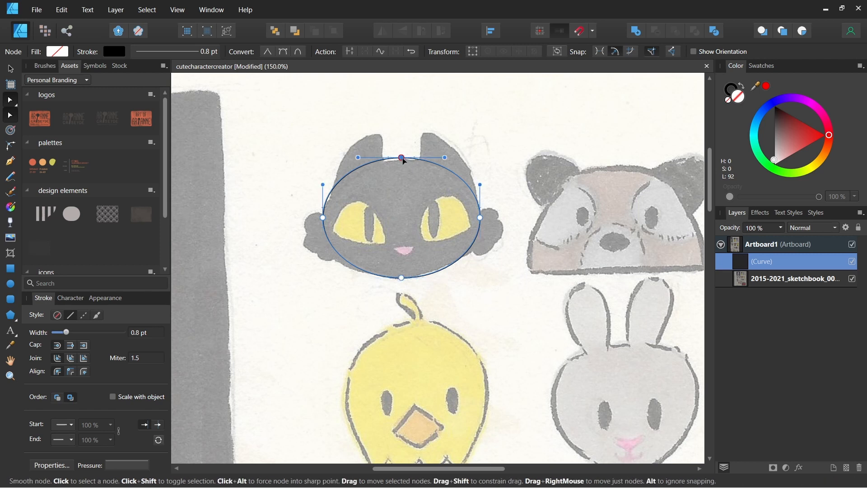
{"action": "left_click_drag", "start_coordinate": [402, 159], "coordinate": [401, 160]}
{"action": "left_click_drag", "start_coordinate": [313, 229], "coordinate": [492, 208]}
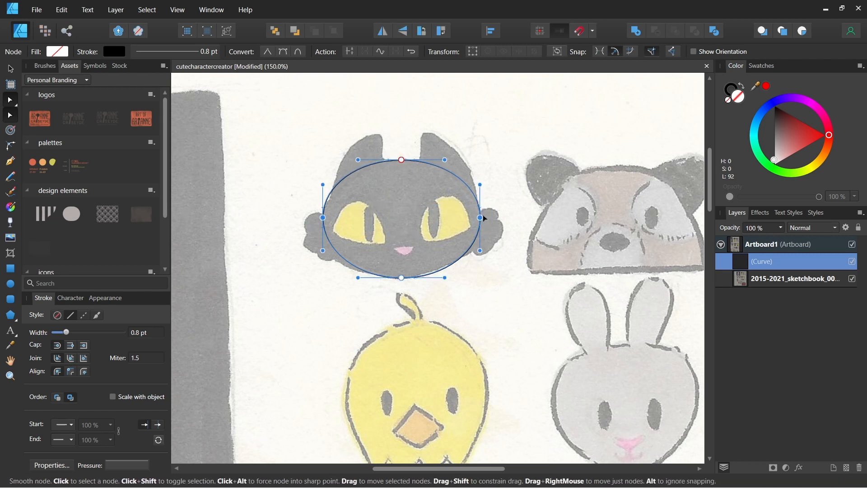
{"action": "left_click", "coordinate": [472, 51]}
Recreate the head outline's bottom node with shorter handles using the Pen tool, and lower the two side nodes to follow the sketch
{"action": "key", "text": "p"}
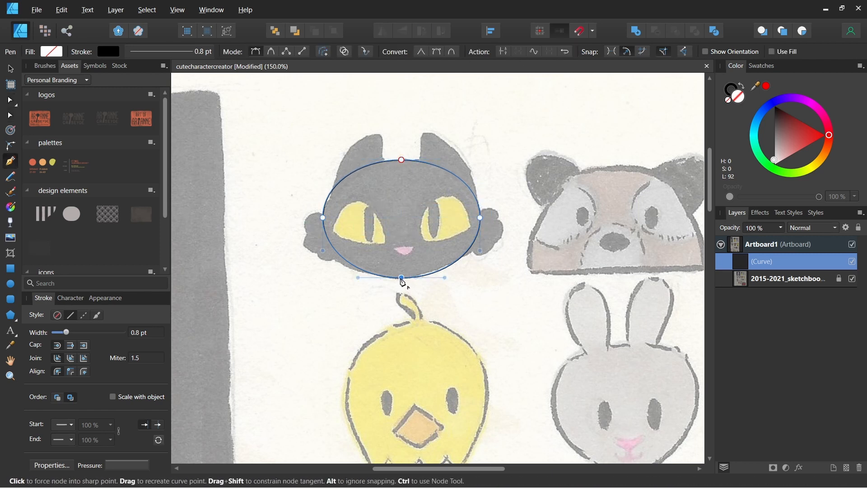
{"action": "left_click", "coordinate": [402, 278], "text": "alt"}
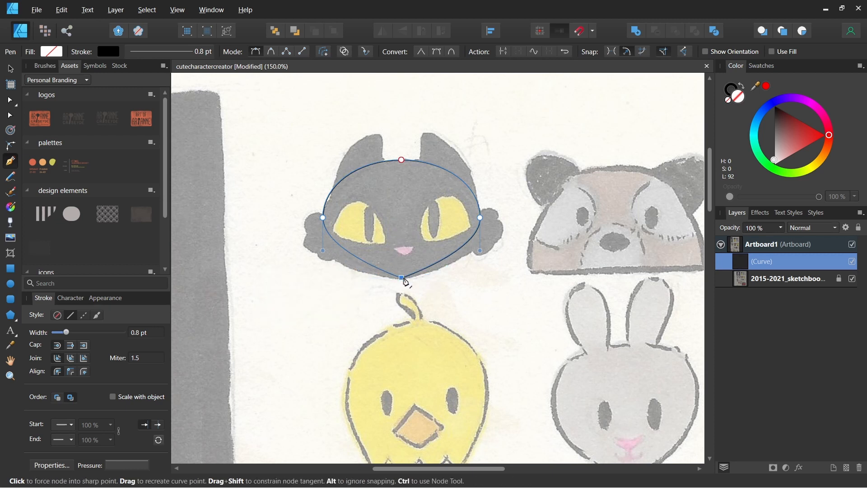
{"action": "left_click_drag", "start_coordinate": [402, 279], "coordinate": [379, 284]}
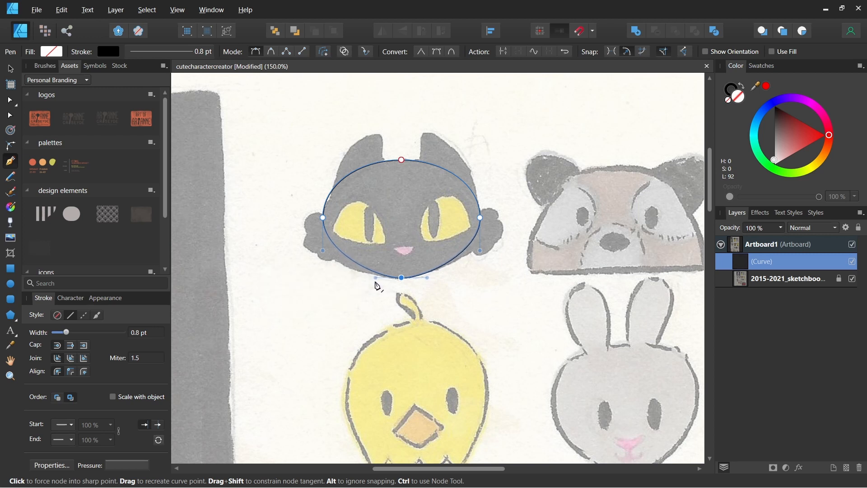
{"action": "key", "text": "ctrl"}
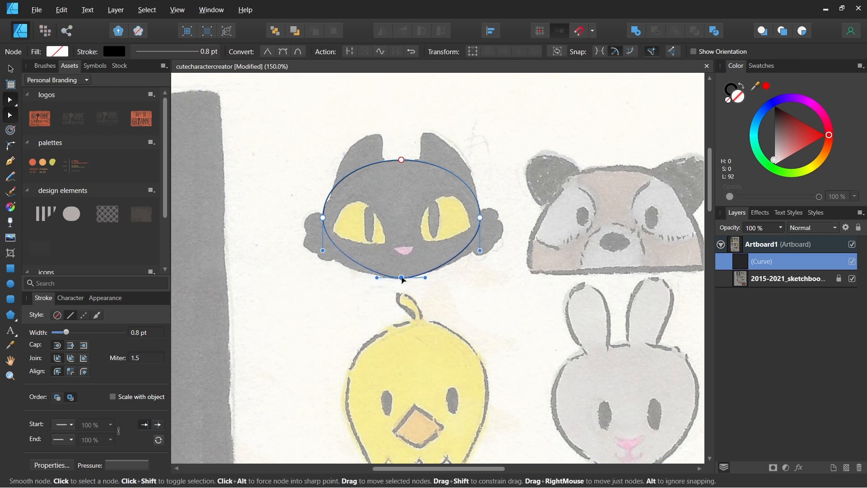
{"action": "left_click_drag", "start_coordinate": [312, 203], "coordinate": [480, 229]}
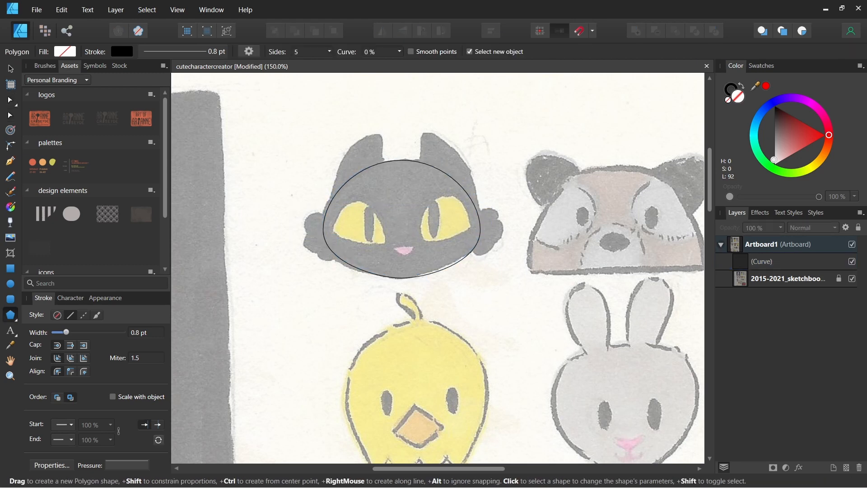
Draw a triangle over the cat's left ear, convert it to curves and bend its outer edge to follow the sketch
{"action": "left_click", "coordinate": [11, 315]}
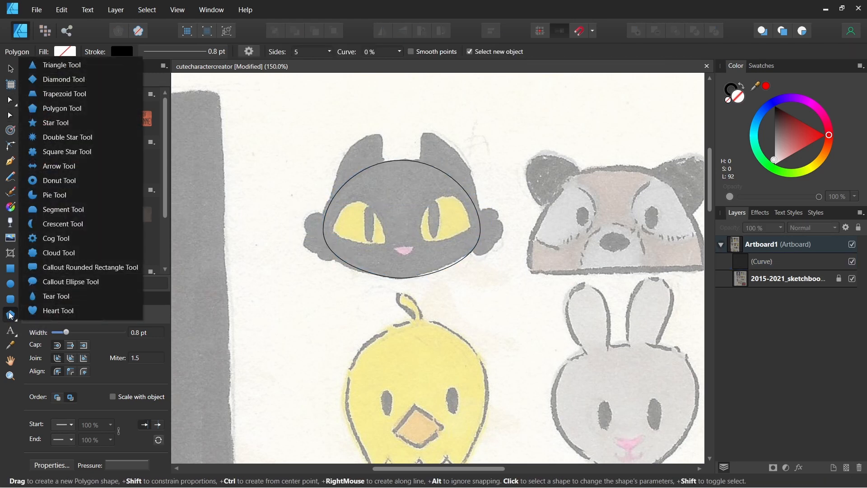
{"action": "left_click", "coordinate": [77, 65]}
{"action": "left_click_drag", "start_coordinate": [324, 217], "coordinate": [381, 135]}
{"action": "left_click_drag", "start_coordinate": [391, 176], "coordinate": [360, 140]}
{"action": "left_click", "coordinate": [563, 53]}
{"action": "key", "text": "a"}
{"action": "key", "text": "p"}
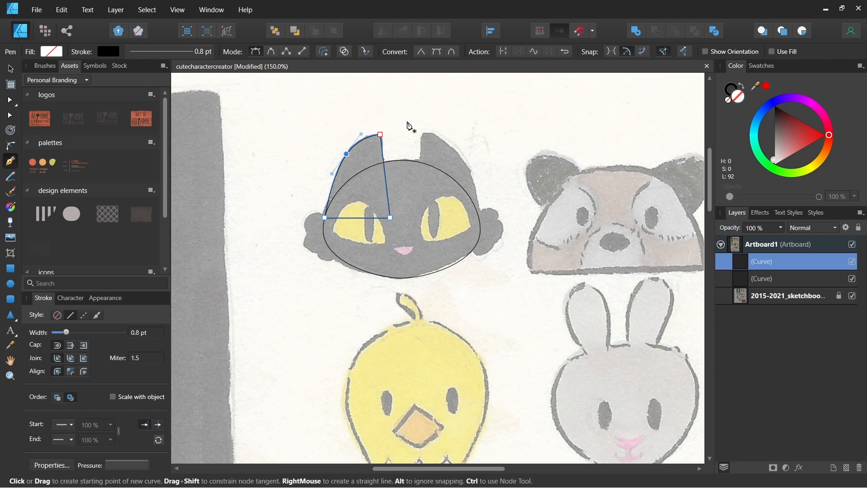
Round the left ear's tip with the Corner Tool and reposition its tip and base nodes
{"action": "left_click", "coordinate": [14, 144]}
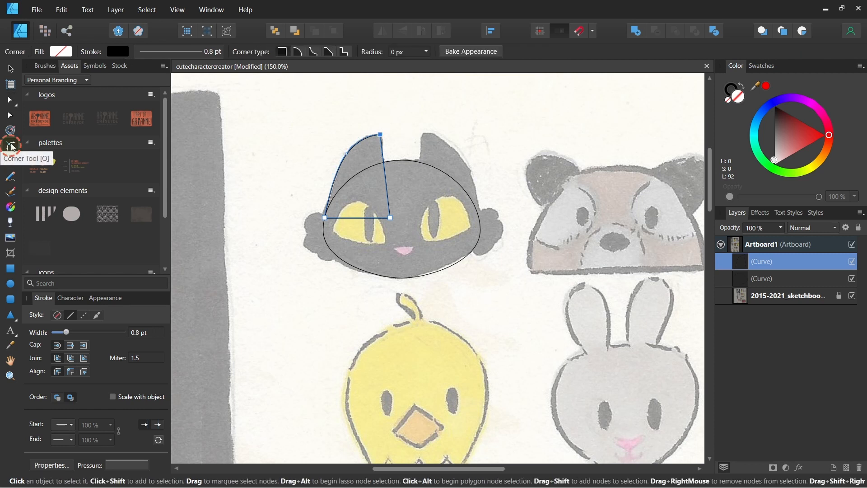
{"action": "key", "text": "a"}
{"action": "mouse_move", "coordinate": [380, 134]}
{"action": "left_mouse_down"}
{"action": "mouse_move", "coordinate": [376, 145]}
{"action": "mouse_move", "coordinate": [383, 132]}
{"action": "left_mouse_up"}
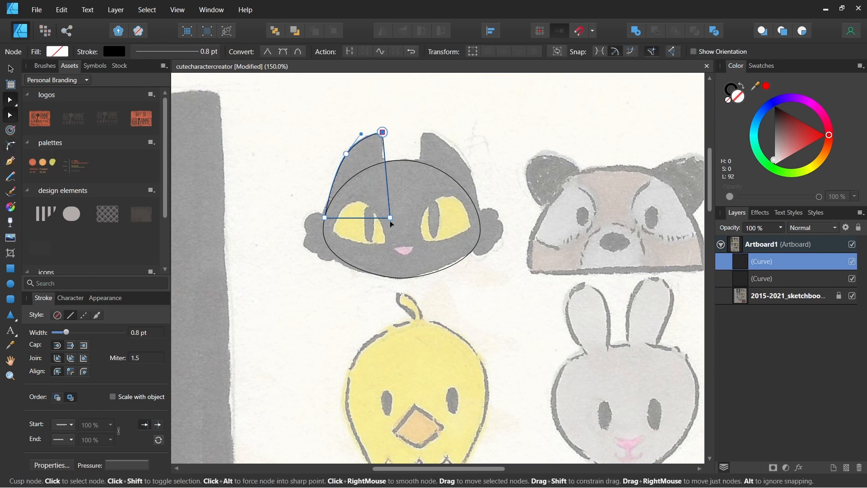
{"action": "left_click_drag", "start_coordinate": [390, 217], "coordinate": [383, 216]}
{"action": "left_click_drag", "start_coordinate": [324, 218], "coordinate": [324, 221]}
{"action": "left_click", "coordinate": [194, 225]}
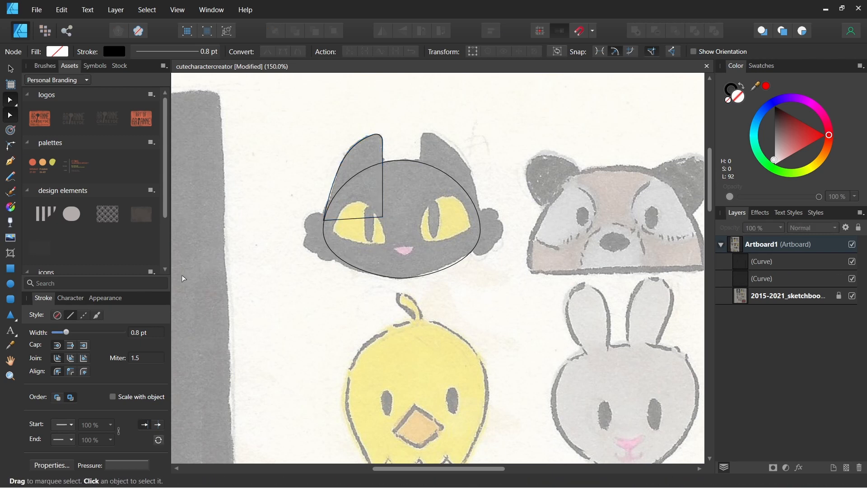
Draw a cloud with fewer bubbles over the cat's left cheek tuft and convert it to curves
{"action": "left_click", "coordinate": [16, 317]}
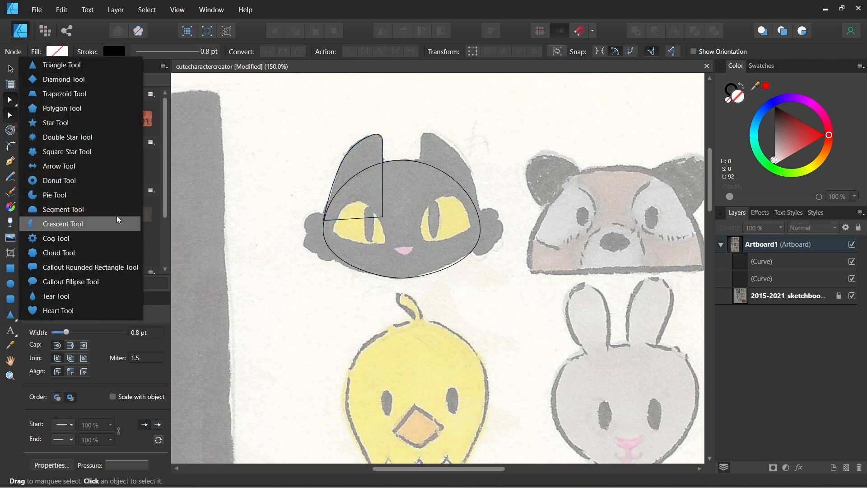
{"action": "left_click", "coordinate": [131, 255]}
{"action": "left_click_drag", "start_coordinate": [302, 207], "coordinate": [363, 268]}
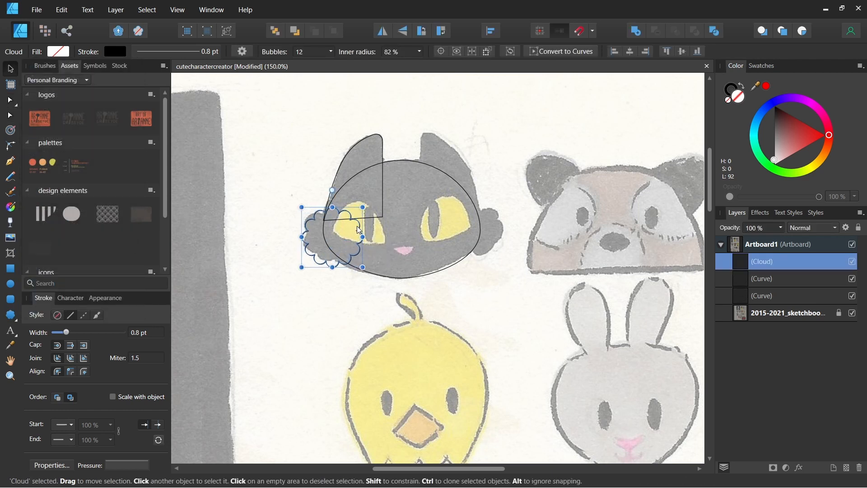
{"action": "left_click", "coordinate": [331, 52]}
{"action": "left_click_drag", "start_coordinate": [332, 52], "coordinate": [322, 57]}
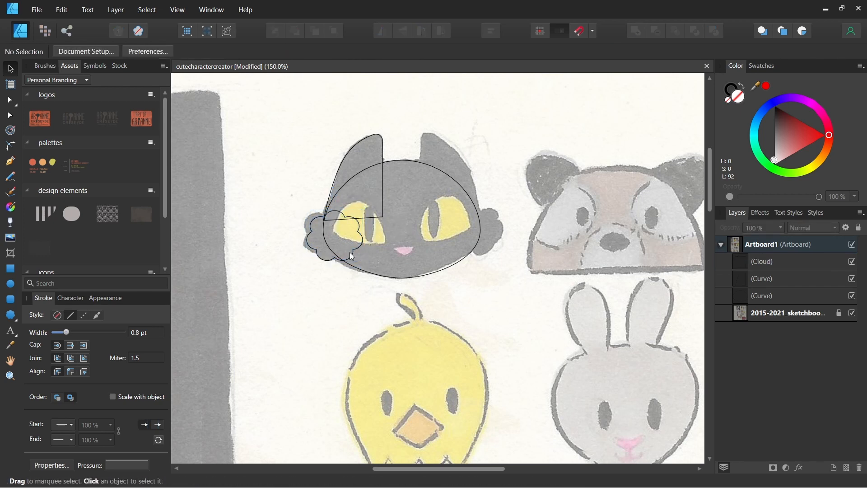
{"action": "left_click", "coordinate": [575, 52]}
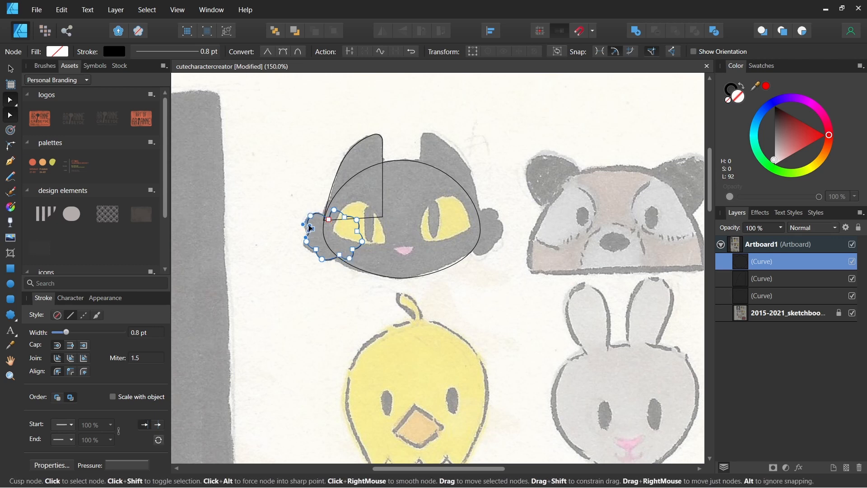
{"action": "left_click", "coordinate": [300, 246]}
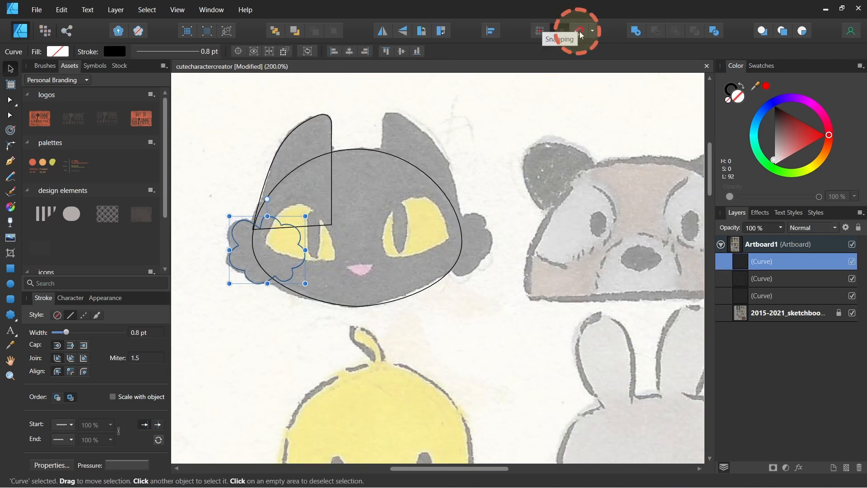
Duplicate the ear and cheek curves together, flip the copies horizontally and position them on the right side of the head
{"action": "left_click", "coordinate": [332, 179], "text": "shift"}
{"action": "left_click_drag", "start_coordinate": [332, 176], "coordinate": [456, 183]}
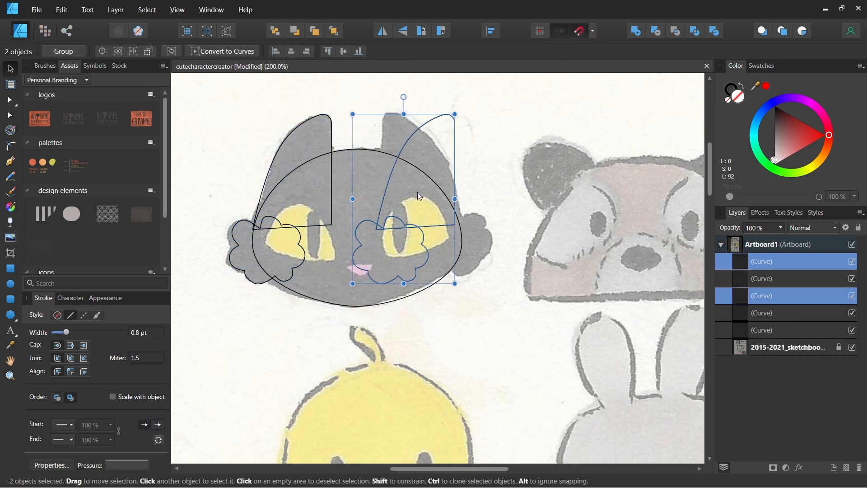
{"action": "left_click", "coordinate": [383, 30]}
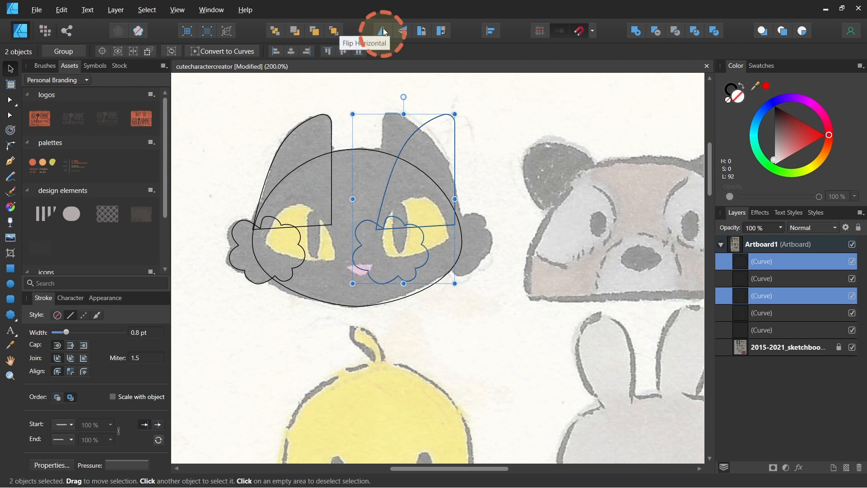
{"action": "left_click", "coordinate": [383, 32]}
{"action": "left_click_drag", "start_coordinate": [408, 147], "coordinate": [439, 142]}
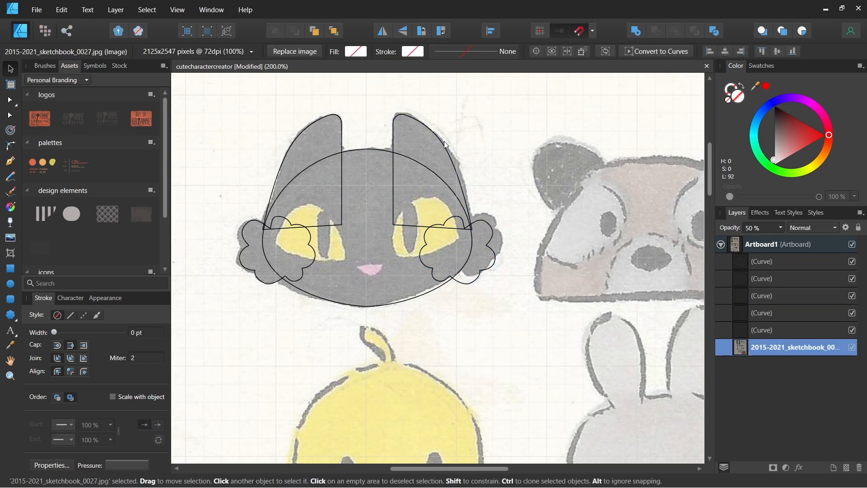
Group the cat's two ear curves together and the two cheek tuft curves into a second group
{"action": "left_click", "coordinate": [445, 144]}
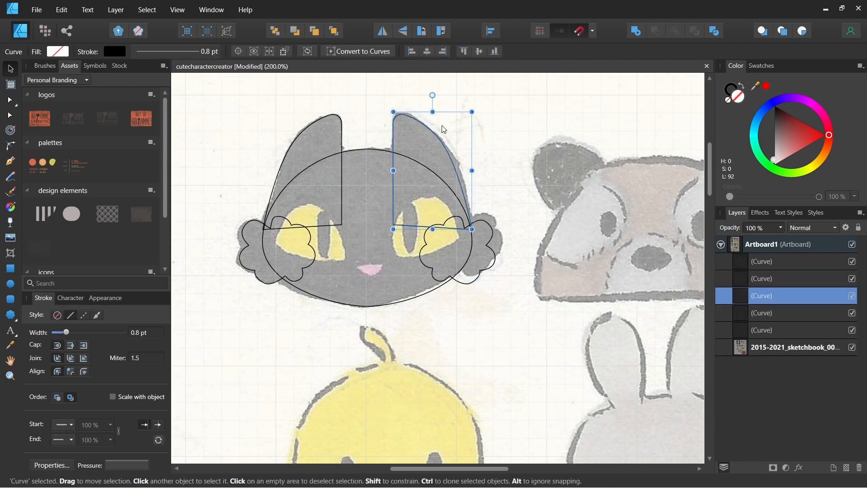
{"action": "left_click", "coordinate": [340, 129], "text": "shift"}
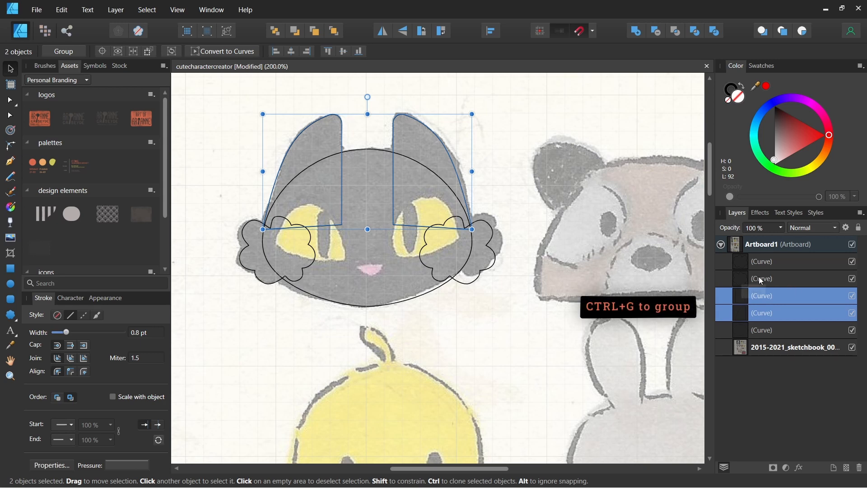
{"action": "key", "text": "ctrl+g"}
{"action": "left_click", "coordinate": [490, 227]}
{"action": "left_click", "coordinate": [256, 220], "text": "shift"}
{"action": "key", "text": "ctrl+g"}
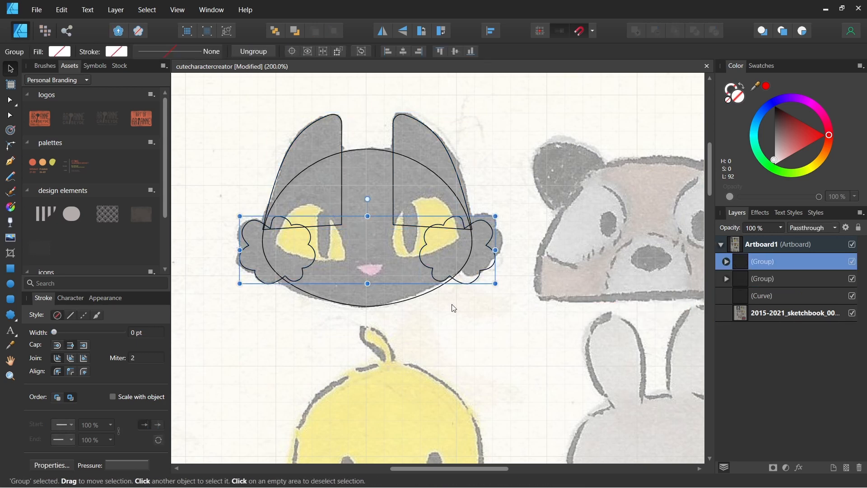
Centre the ear group, cheek group and head curve horizontally, aligned to Selection Bounds
{"action": "left_click", "coordinate": [763, 296], "text": "shift"}
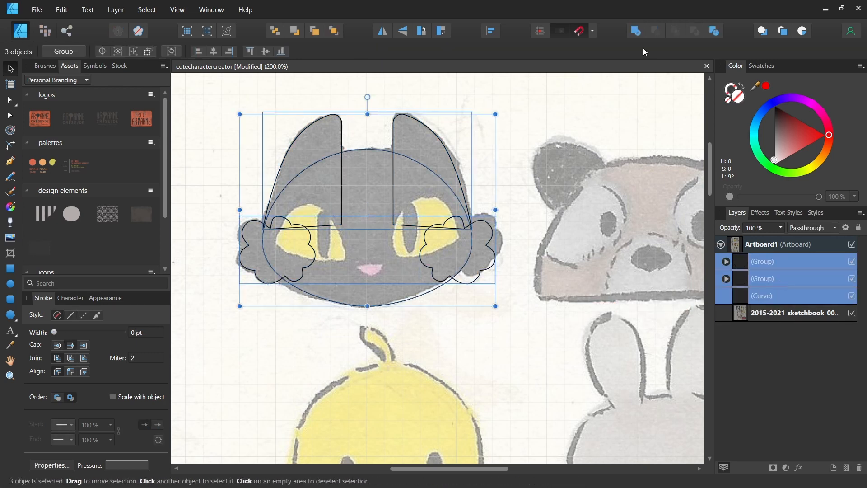
{"action": "left_click", "coordinate": [491, 33]}
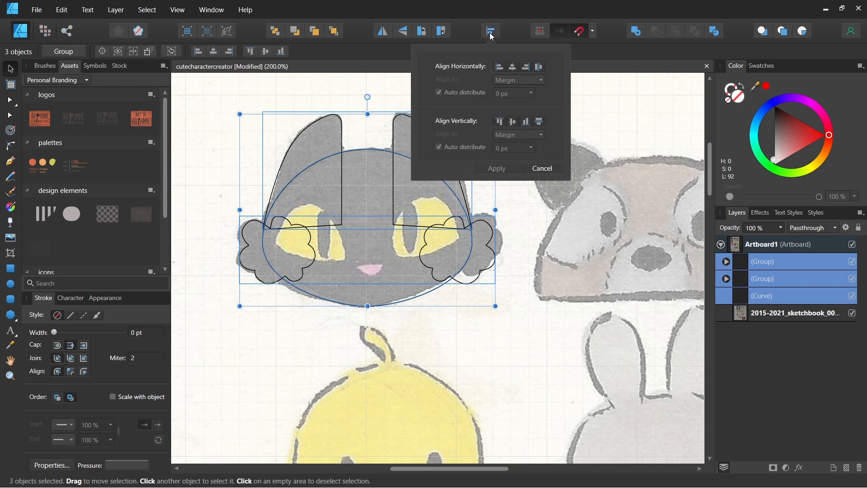
{"action": "left_click", "coordinate": [513, 66]}
{"action": "left_click", "coordinate": [526, 81]}
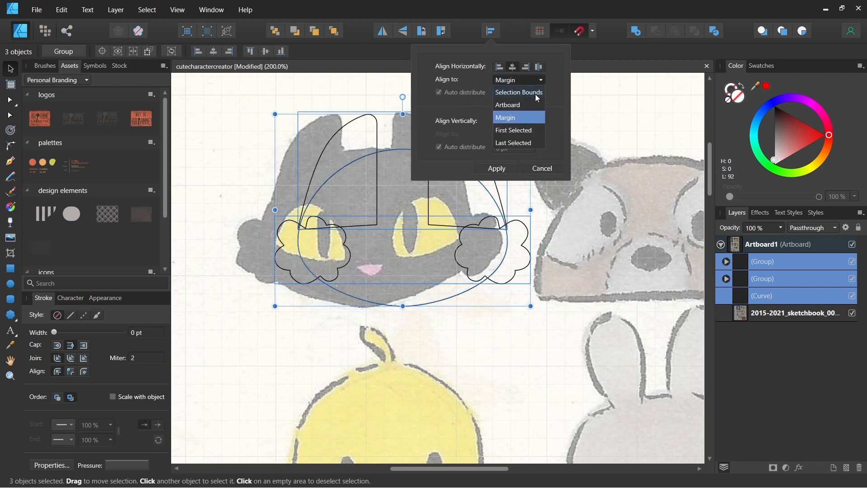
{"action": "left_click", "coordinate": [535, 92]}
Draw a crescent near the cat's left eye, rotate it so it arches upward and move it over the eye
{"action": "left_click_drag", "start_coordinate": [303, 267], "coordinate": [378, 326]}
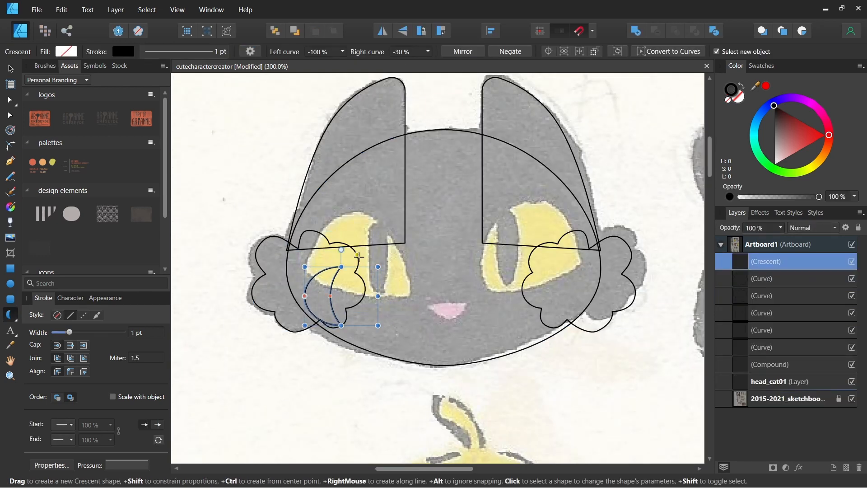
{"action": "left_click_drag", "start_coordinate": [342, 249], "coordinate": [289, 296]}
{"action": "key", "text": "v"}
{"action": "left_click_drag", "start_coordinate": [361, 318], "coordinate": [400, 293]}
{"action": "left_click", "coordinate": [402, 31]}
{"action": "left_click_drag", "start_coordinate": [346, 294], "coordinate": [316, 294]}
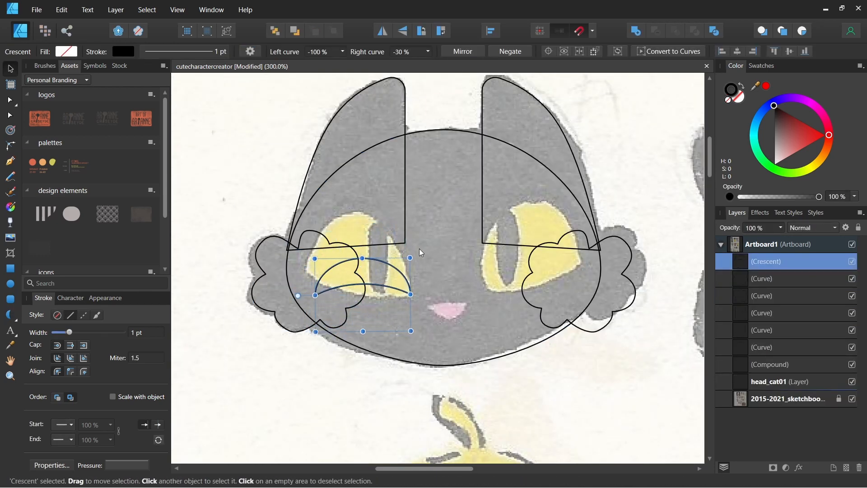
Tilt and fit the crescent to the left eye, set its right curve to 25% and convert it to curves
{"action": "left_click_drag", "start_coordinate": [420, 252], "coordinate": [428, 264]}
{"action": "left_click_drag", "start_coordinate": [402, 277], "coordinate": [407, 267]}
{"action": "mouse_move", "coordinate": [320, 275]}
{"action": "left_mouse_down"}
{"action": "mouse_move", "coordinate": [299, 270]}
{"action": "mouse_move", "coordinate": [308, 272]}
{"action": "left_mouse_up"}
{"action": "key", "text": "a"}
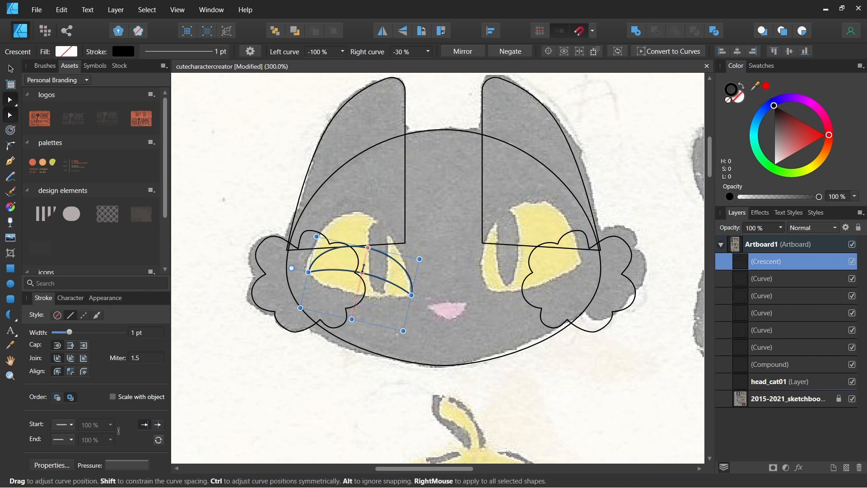
{"action": "left_click_drag", "start_coordinate": [363, 272], "coordinate": [357, 287]}
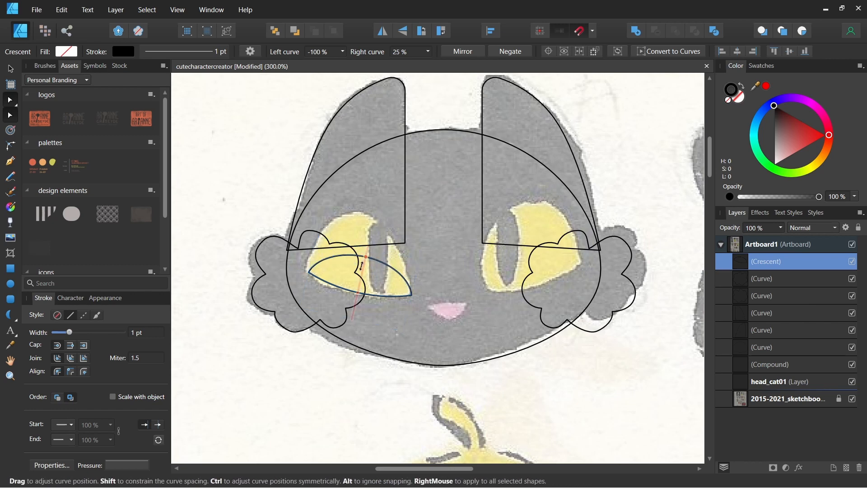
{"action": "left_click", "coordinate": [688, 52]}
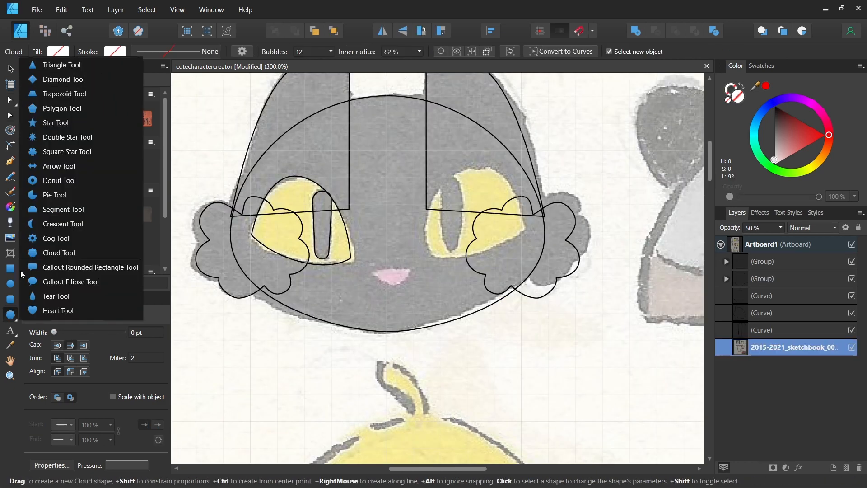
Draw an ellipse over the cat's pink nose and convert it to curves
{"action": "left_click", "coordinate": [45, 252]}
{"action": "left_click", "coordinate": [10, 283]}
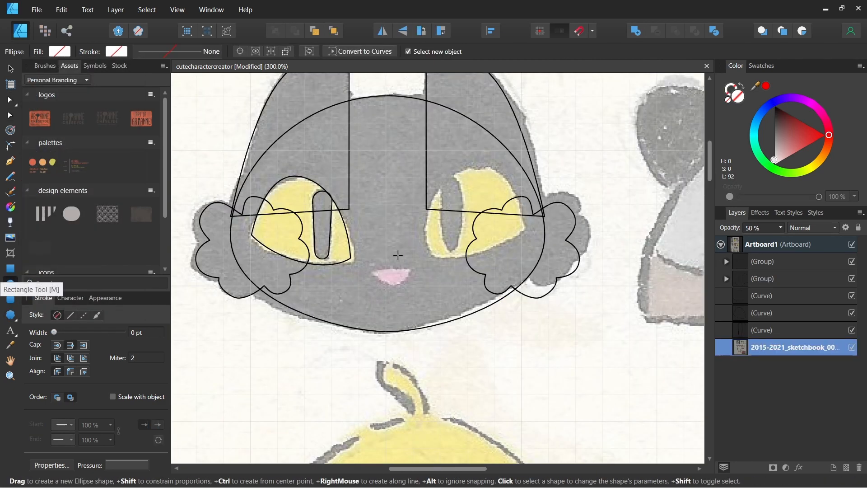
{"action": "left_click_drag", "start_coordinate": [368, 268], "coordinate": [410, 287]}
{"action": "key", "text": "a"}
{"action": "key", "text": "ctrl+Return"}
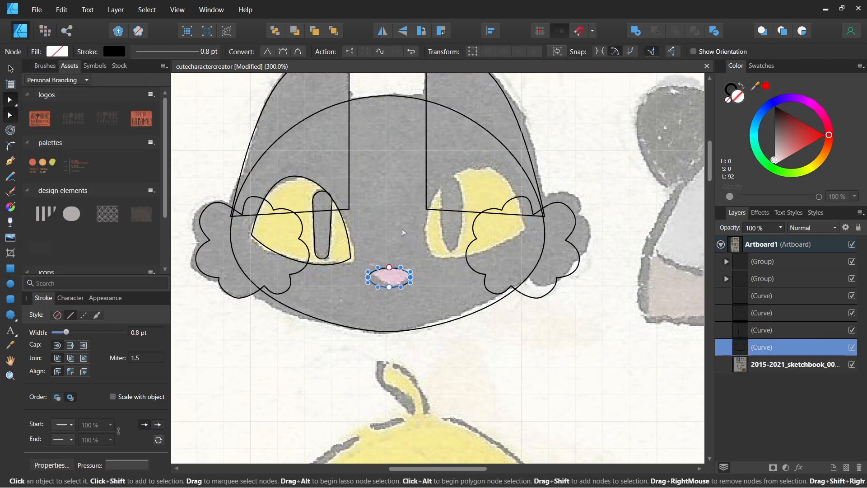
Sharpen the nose curve's two side nodes and reshape it to match the triangular nose
{"action": "left_click", "coordinate": [410, 277], "text": "alt"}
{"action": "left_click", "coordinate": [369, 277]}
{"action": "left_click", "coordinate": [368, 277]}
{"action": "key", "text": "a"}
{"action": "left_click", "coordinate": [410, 277], "text": "shift"}
{"action": "left_click_drag", "start_coordinate": [410, 277], "coordinate": [383, 287]}
{"action": "key", "text": "p"}
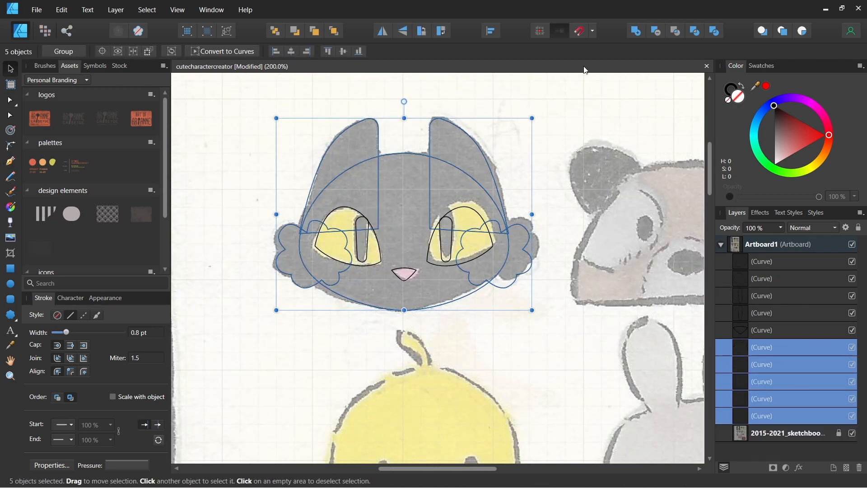
Combine the cat's head, ear and cheek curves into a non-destructive Add compound, look at its contents and deselect it
{"action": "left_click", "coordinate": [642, 34], "text": "alt"}
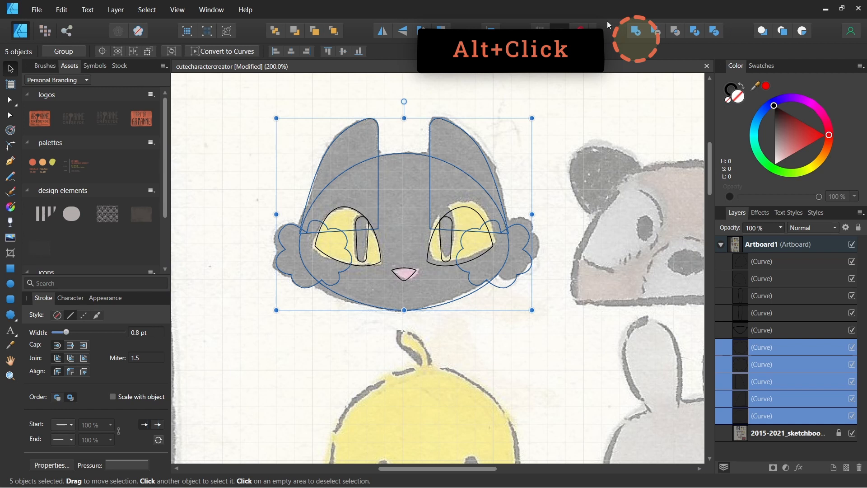
{"action": "left_click", "coordinate": [638, 31], "text": "alt"}
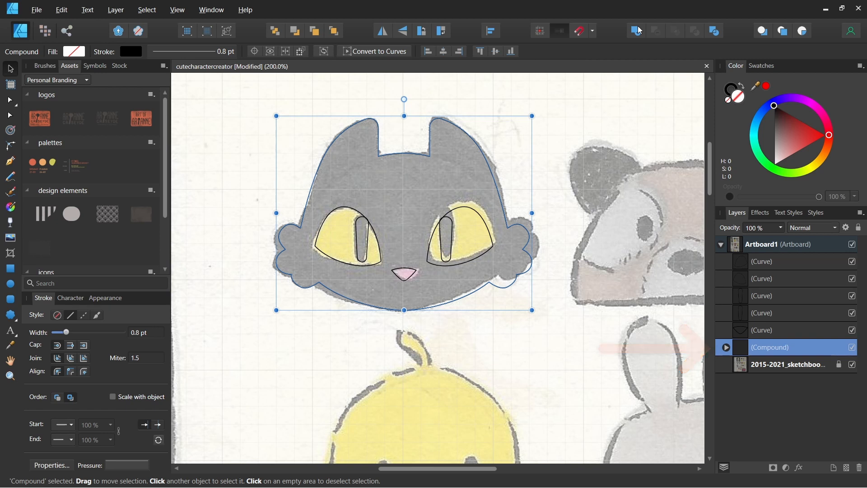
{"action": "left_click", "coordinate": [726, 348]}
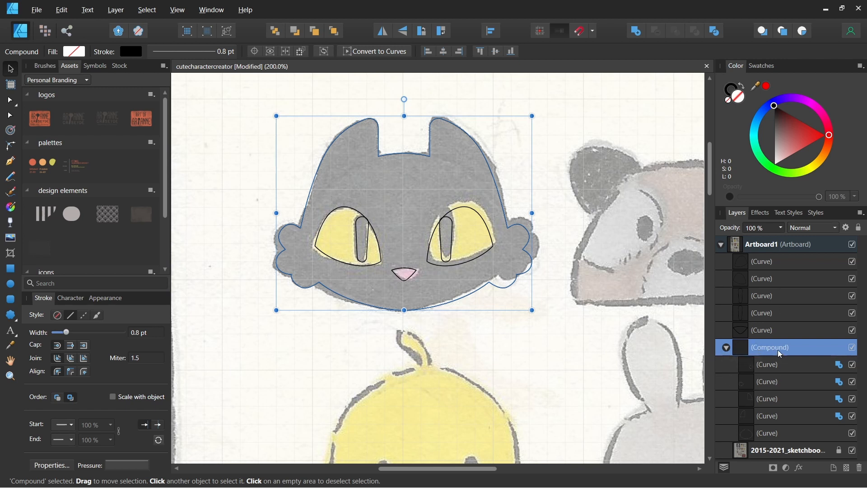
{"action": "key", "text": "ctrl+d"}
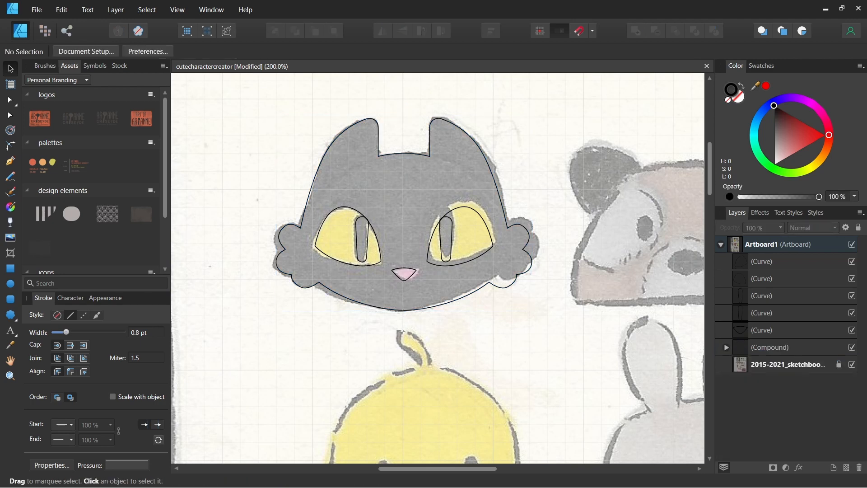
Draw a segment shape over the raccoon's head and set its lower line to 50%
{"action": "left_click_drag", "start_coordinate": [599, 306], "coordinate": [351, 268]}
{"action": "left_click", "coordinate": [12, 317]}
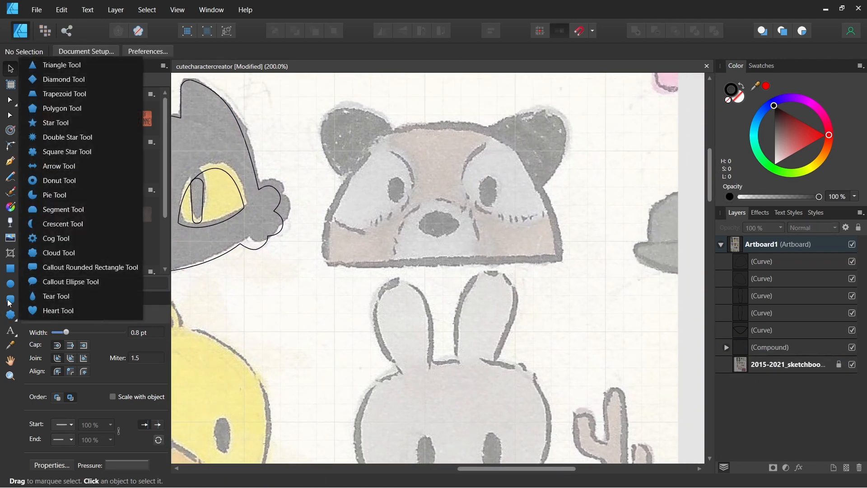
{"action": "left_click", "coordinate": [84, 209]}
{"action": "left_click_drag", "start_coordinate": [313, 126], "coordinate": [575, 309]}
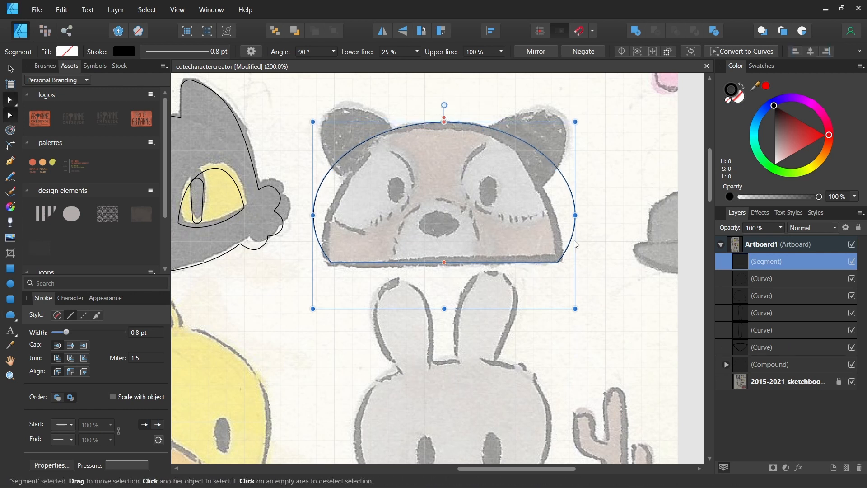
{"action": "left_click", "coordinate": [417, 52]}
{"action": "left_click_drag", "start_coordinate": [401, 63], "coordinate": [380, 64]}
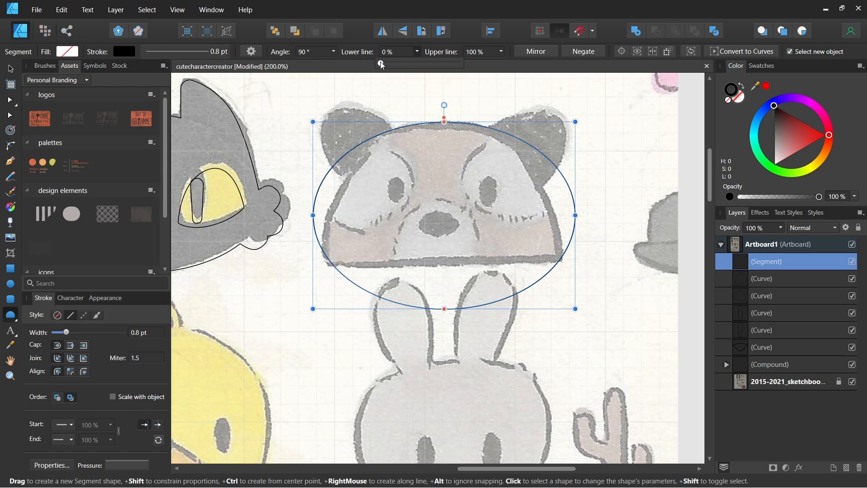
{"action": "left_click_drag", "start_coordinate": [381, 63], "coordinate": [418, 63]}
{"action": "type", "text": "50"}
{"action": "key", "text": "Return"}
Narrow and stretch the segment until it fits the raccoon's head outline, and convert it to curves
{"action": "key", "text": "v"}
{"action": "left_click_drag", "start_coordinate": [576, 216], "coordinate": [563, 216]}
{"action": "left_click_drag", "start_coordinate": [313, 216], "coordinate": [325, 215]}
{"action": "left_click_drag", "start_coordinate": [444, 309], "coordinate": [444, 407]}
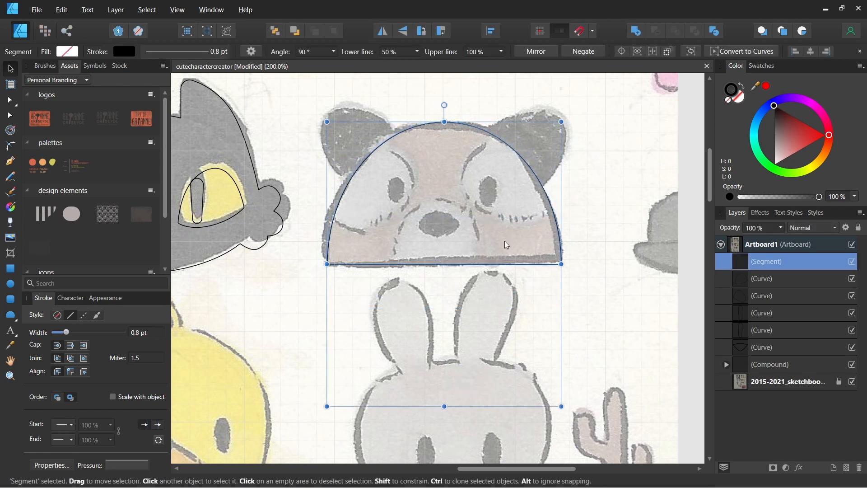
{"action": "left_click", "coordinate": [759, 52]}
{"action": "key", "text": "p"}
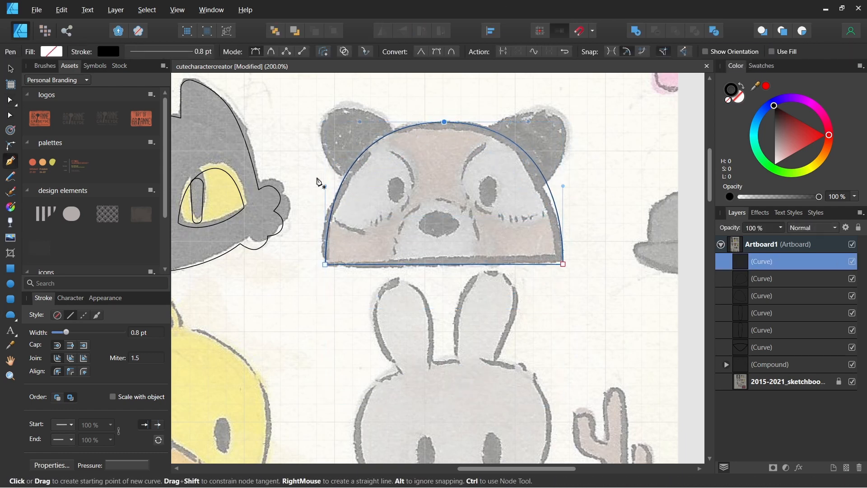
Duplicate the raccoon's head curve, then shrink, rotate and place the copy over the left ear
{"action": "key", "text": "v"}
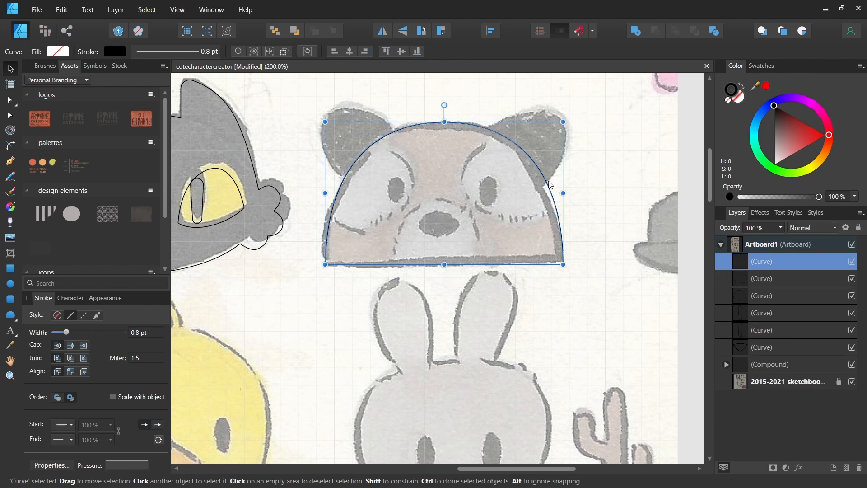
{"action": "left_click_drag", "start_coordinate": [548, 181], "coordinate": [459, 164]}
{"action": "left_click_drag", "start_coordinate": [402, 77], "coordinate": [337, 104]}
{"action": "left_click_drag", "start_coordinate": [466, 207], "coordinate": [439, 208]}
{"action": "left_click_drag", "start_coordinate": [466, 170], "coordinate": [409, 140]}
{"action": "left_click_drag", "start_coordinate": [310, 186], "coordinate": [328, 168]}
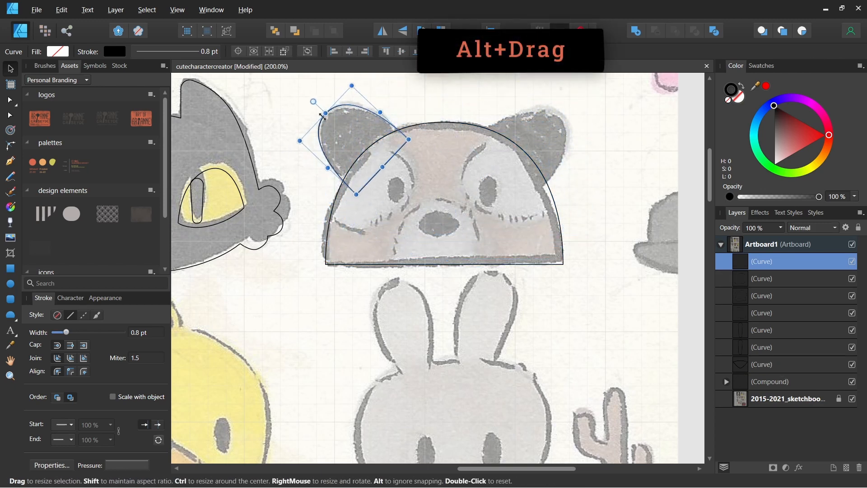
Reshape the raccoon's left ear curve with the Node Tool to follow the rounded outer edge
{"action": "key", "text": "a"}
{"action": "left_click_drag", "start_coordinate": [324, 115], "coordinate": [350, 102]}
{"action": "left_click", "coordinate": [328, 115]}
{"action": "left_click_drag", "start_coordinate": [328, 116], "coordinate": [354, 97]}
Duplicate the raccoon's head curve downward and narrow the copy symmetrically to form the muzzle
{"action": "left_click_drag", "start_coordinate": [548, 188], "coordinate": [554, 267]}
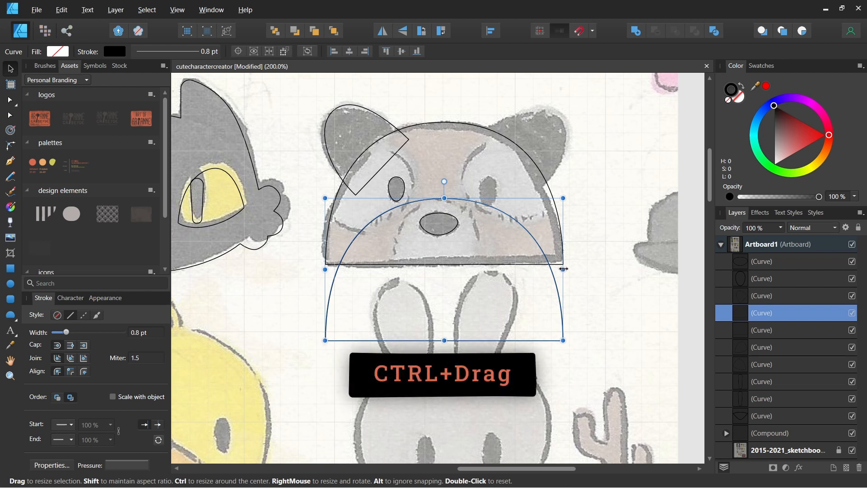
{"action": "left_click_drag", "start_coordinate": [563, 270], "coordinate": [501, 278]}
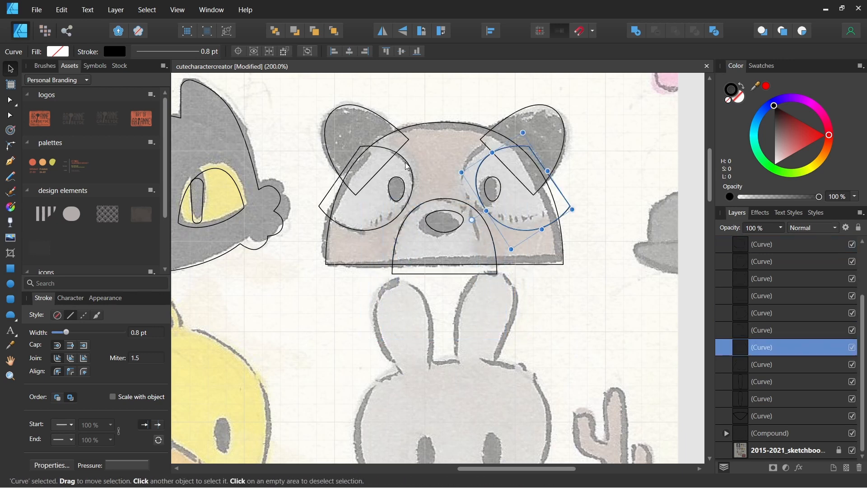
Select both raccoon eye patch curves and nest them inside the head curve in the layer stack to clip them
{"action": "left_click", "coordinate": [406, 165], "text": "shift"}
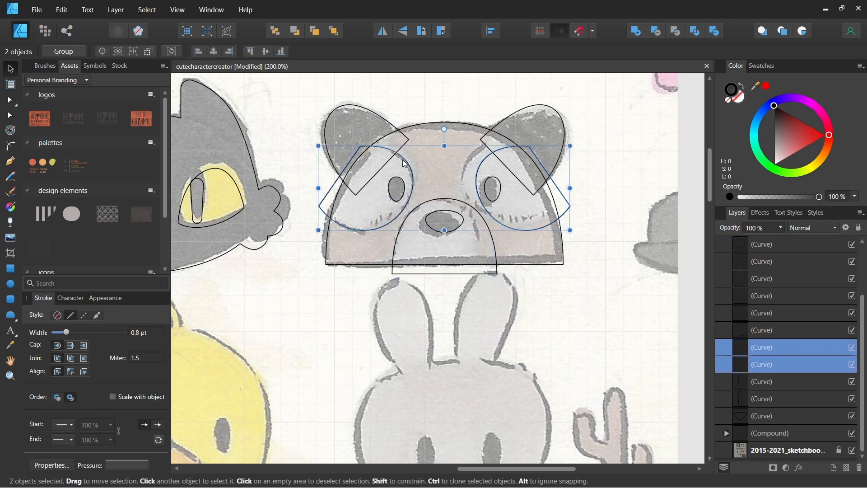
{"action": "left_click", "coordinate": [769, 296]}
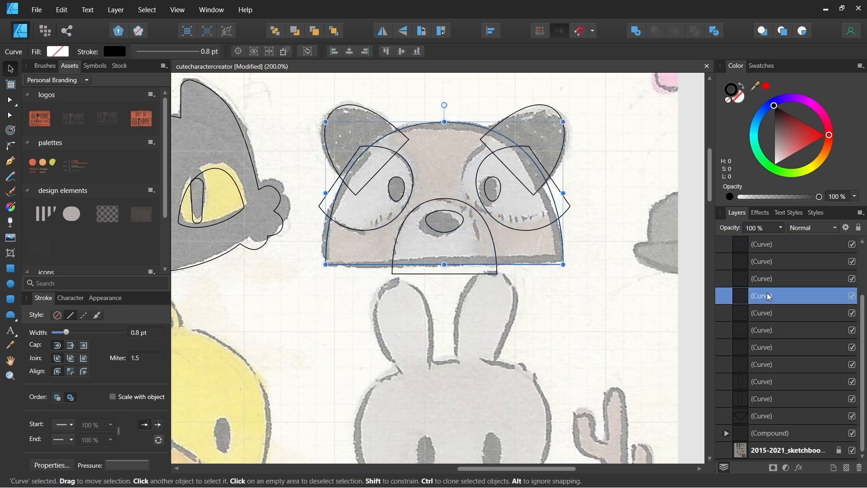
{"action": "left_click", "coordinate": [774, 337]}
{"action": "left_click", "coordinate": [769, 352]}
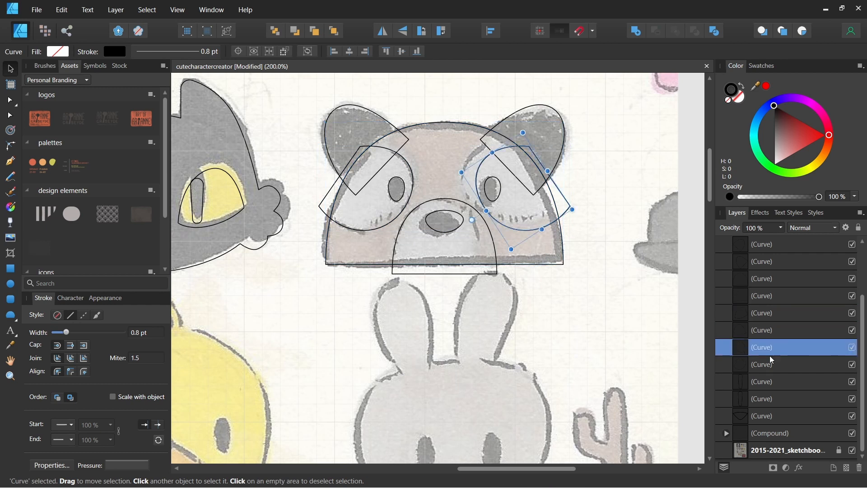
{"action": "left_click", "coordinate": [770, 363], "text": "shift"}
{"action": "left_click_drag", "start_coordinate": [770, 363], "coordinate": [757, 299]}
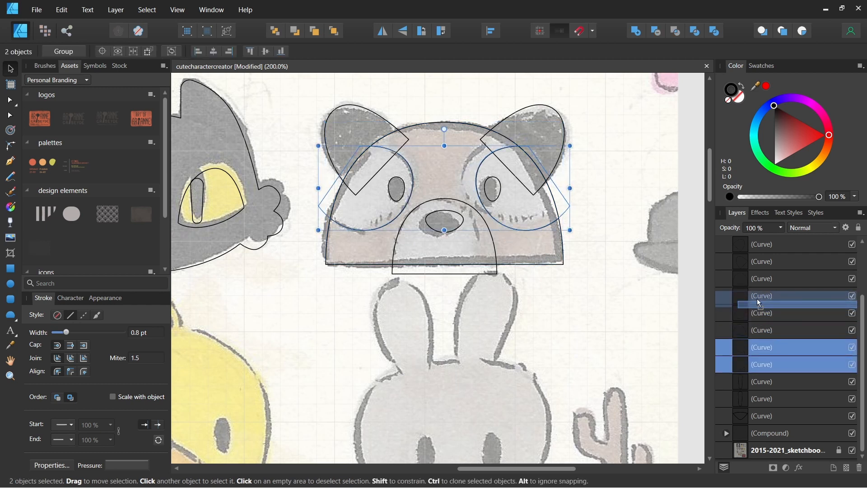
{"action": "left_click", "coordinate": [538, 234]}
{"action": "left_click_drag", "start_coordinate": [315, 170], "coordinate": [497, 319]}
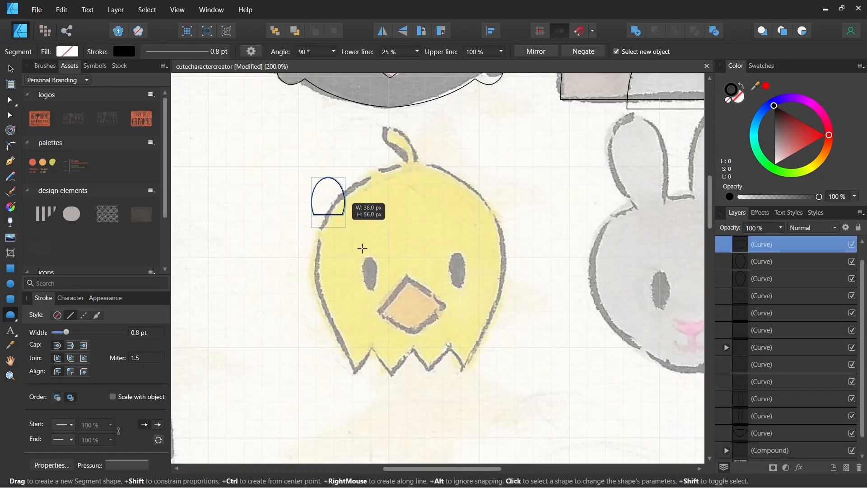
{"action": "left_click_drag", "start_coordinate": [410, 170], "coordinate": [409, 163]}
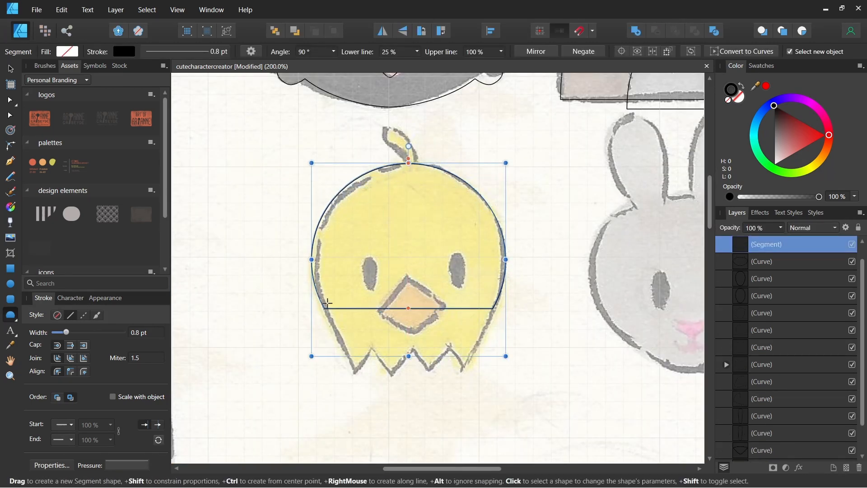
{"action": "key", "text": "a"}
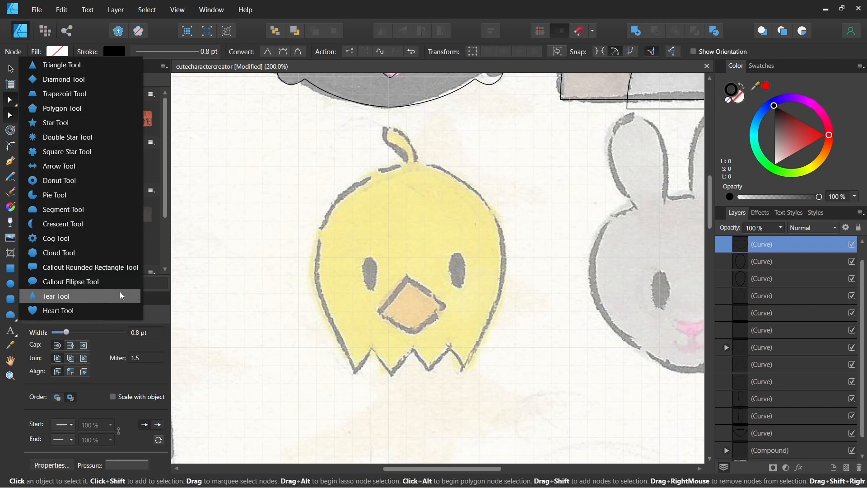
Draw an inverted tear shape over the chick's head with the Tear Tool and widen it to match the head outline
{"action": "left_click", "coordinate": [120, 294]}
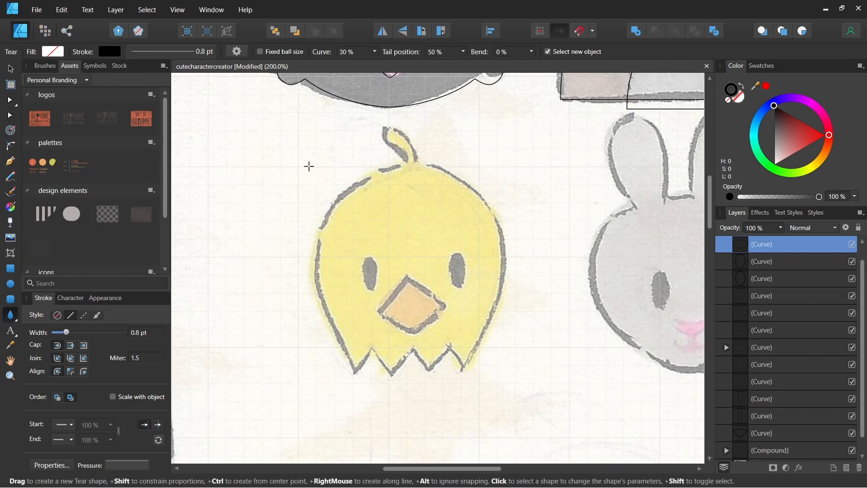
{"action": "mouse_move", "coordinate": [340, 183]}
{"action": "left_mouse_down"}
{"action": "mouse_move", "coordinate": [540, 411]}
{"action": "mouse_move", "coordinate": [524, 391]}
{"action": "mouse_move", "coordinate": [531, 403]}
{"action": "left_mouse_up"}
{"action": "mouse_move", "coordinate": [381, 142]}
{"action": "left_mouse_down"}
{"action": "mouse_move", "coordinate": [523, 299]}
{"action": "mouse_move", "coordinate": [380, 459]}
{"action": "left_mouse_up"}
{"action": "mouse_move", "coordinate": [433, 180]}
{"action": "left_mouse_down"}
{"action": "mouse_move", "coordinate": [456, 202]}
{"action": "mouse_move", "coordinate": [476, 202]}
{"action": "left_mouse_up"}
{"action": "key", "text": "ctrl+z"}
{"action": "key", "text": "v"}
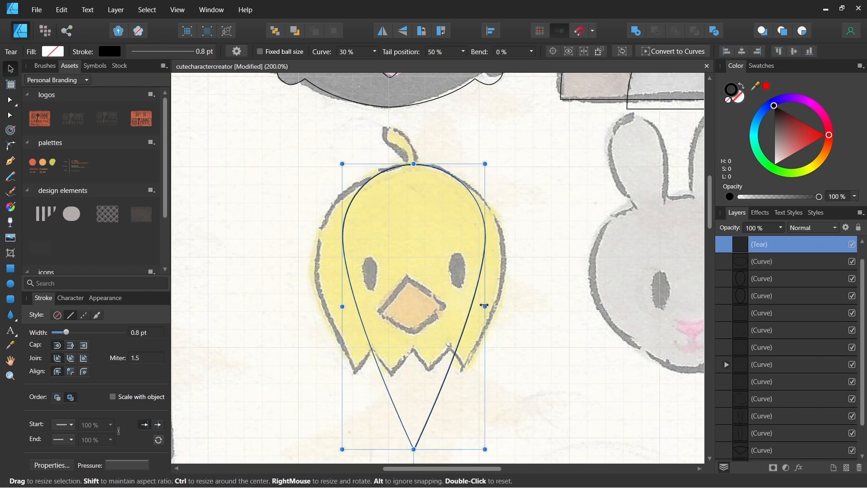
{"action": "left_click_drag", "start_coordinate": [485, 307], "coordinate": [508, 305]}
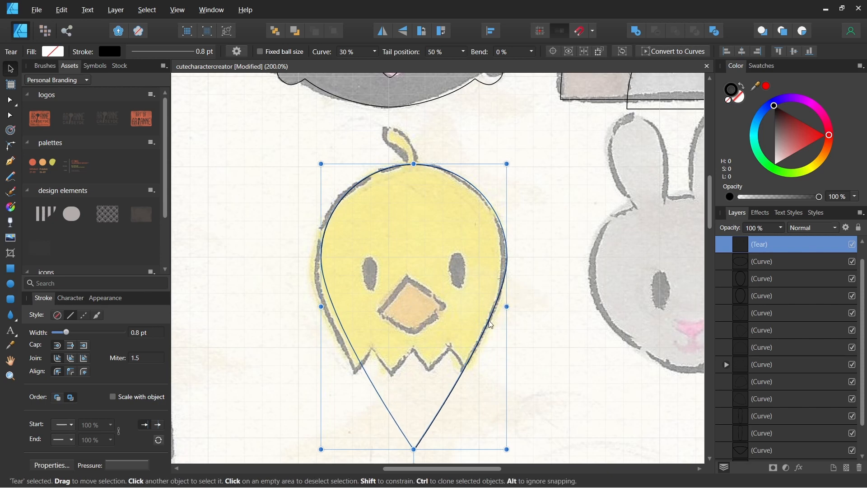
{"action": "left_click_drag", "start_coordinate": [366, 348], "coordinate": [345, 284]}
Draw a rectangle below the chick's zigzag edge and place three equal triangles on top of it along the notches
{"action": "key", "text": "m"}
{"action": "left_click_drag", "start_coordinate": [279, 413], "coordinate": [522, 305]}
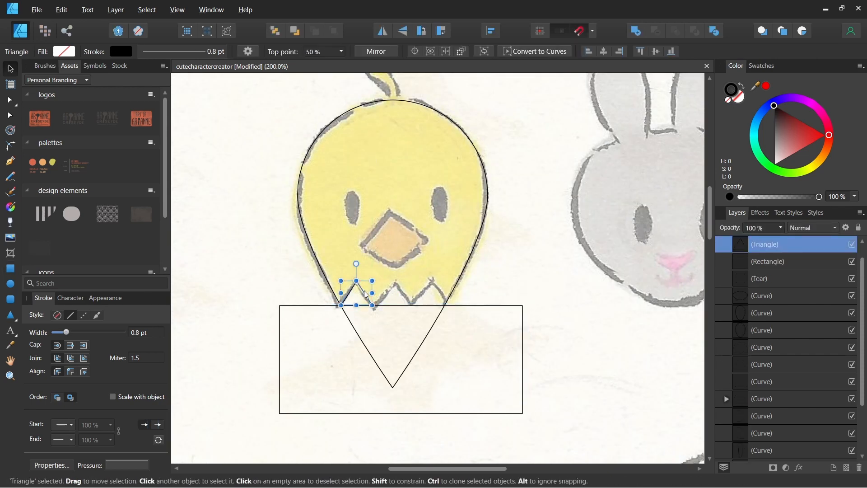
{"action": "left_click_drag", "start_coordinate": [365, 296], "coordinate": [446, 293]}
Merge the three triangles and the rectangle into one shape, and subtract it from the chick's tear-shaped head
{"action": "left_click", "coordinate": [391, 296], "text": "shift"}
{"action": "left_click", "coordinate": [360, 296], "text": "shift"}
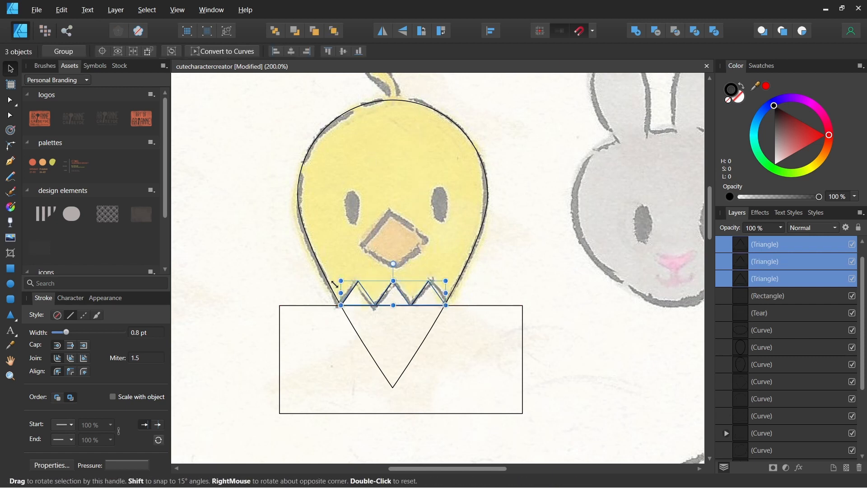
{"action": "left_click", "coordinate": [477, 306], "text": "shift"}
{"action": "scroll", "coordinate": [479, 306], "scroll_direction": "up", "scroll_amount": 1}
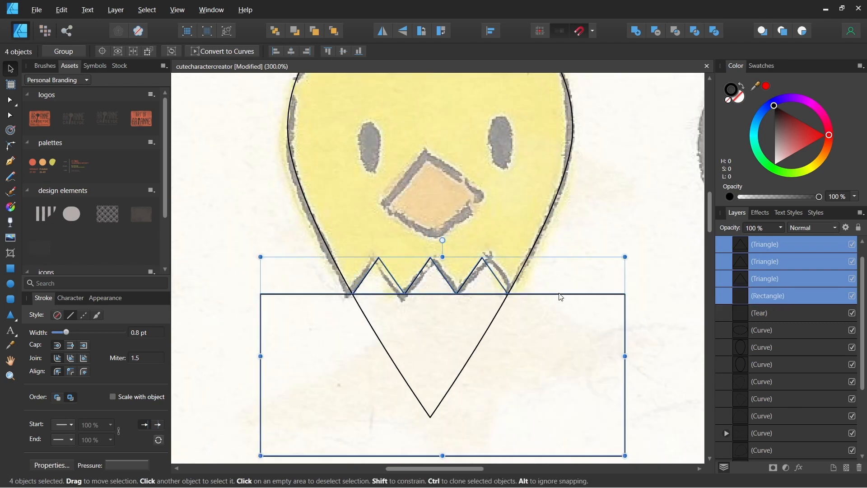
{"action": "left_click", "coordinate": [637, 30]}
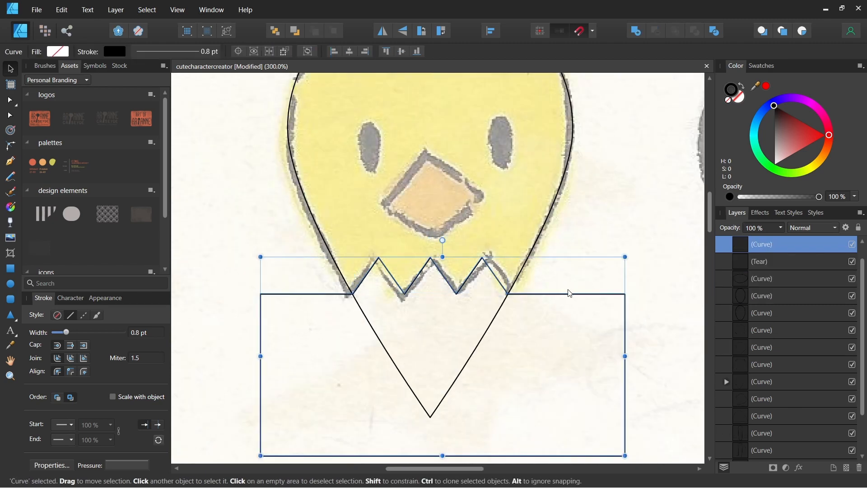
{"action": "left_click", "coordinate": [546, 217], "text": "shift"}
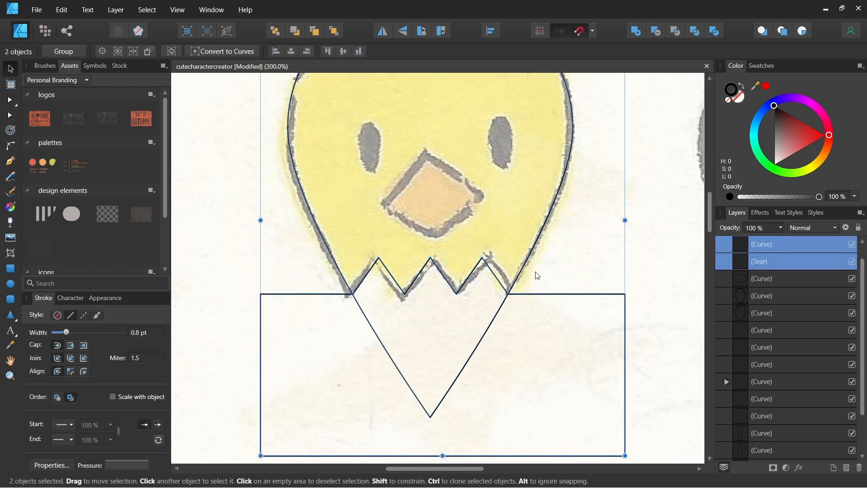
{"action": "left_click", "coordinate": [654, 33]}
Draw a diamond over the chick's beak, convert it to curves and round its upper and lower corners
{"action": "left_click", "coordinate": [97, 64]}
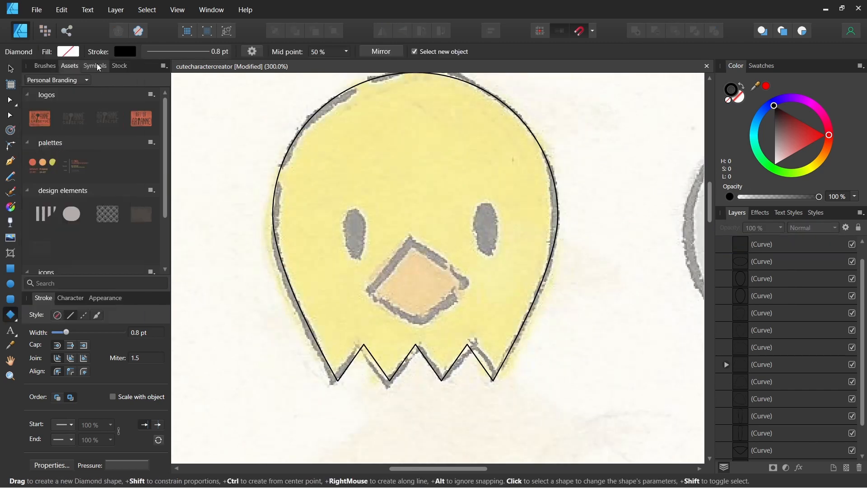
{"action": "left_click_drag", "start_coordinate": [368, 241], "coordinate": [469, 326]}
{"action": "key", "text": "v"}
{"action": "key", "text": "ctrl+Return"}
{"action": "key", "text": "p"}
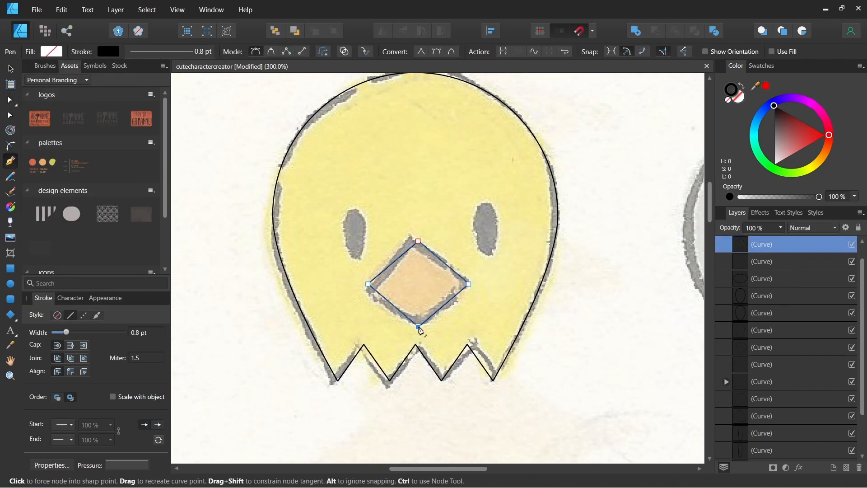
{"action": "key", "text": "v"}
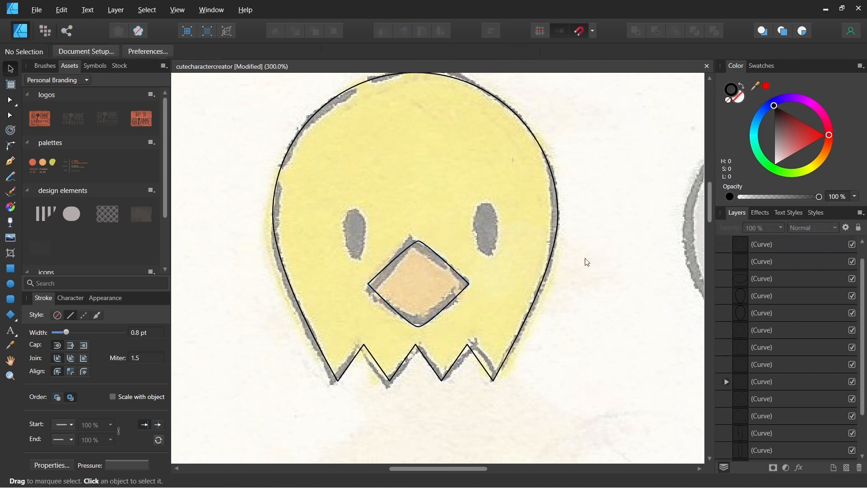
{"action": "left_click_drag", "start_coordinate": [374, 141], "coordinate": [413, 211]}
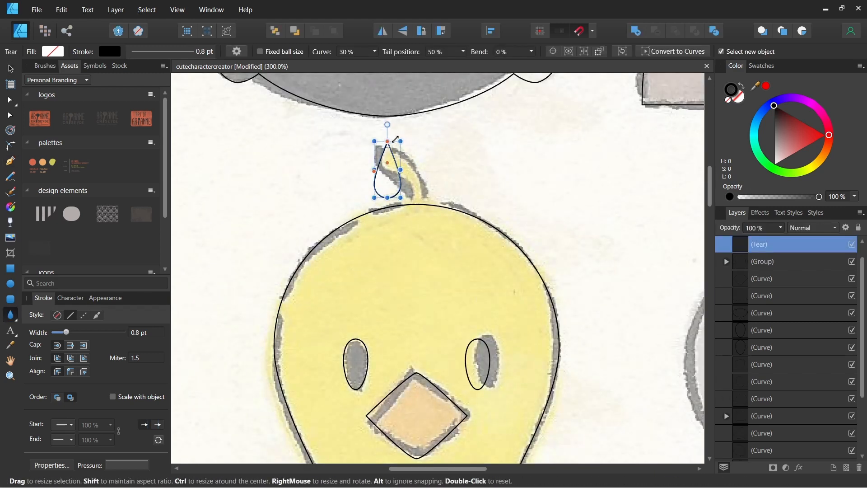
{"action": "key", "text": "v"}
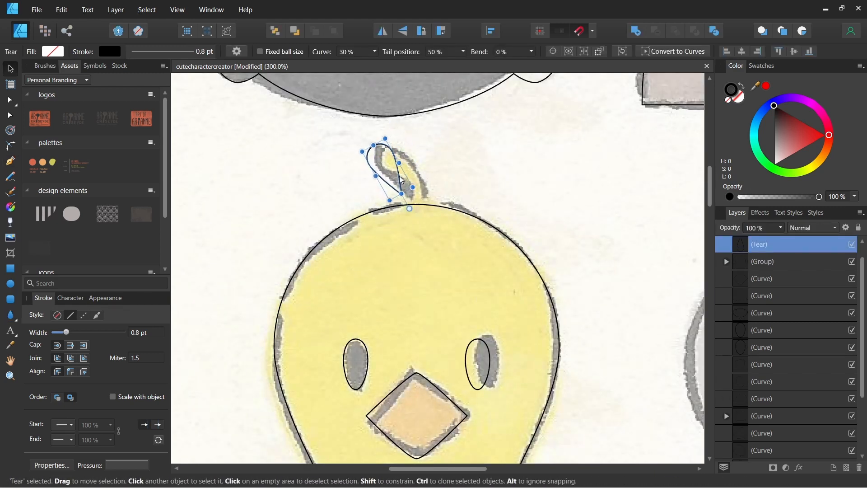
{"action": "left_click_drag", "start_coordinate": [406, 181], "coordinate": [420, 214]}
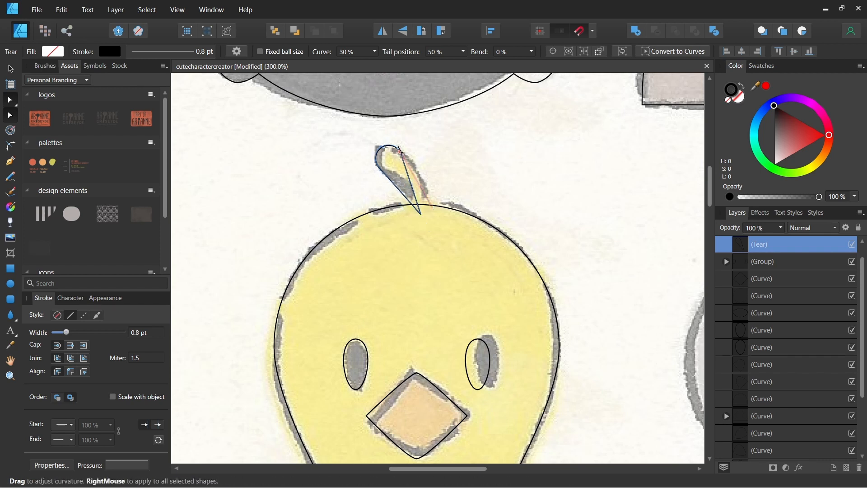
{"action": "left_click_drag", "start_coordinate": [400, 150], "coordinate": [399, 148]}
{"action": "left_click_drag", "start_coordinate": [405, 186], "coordinate": [424, 175]}
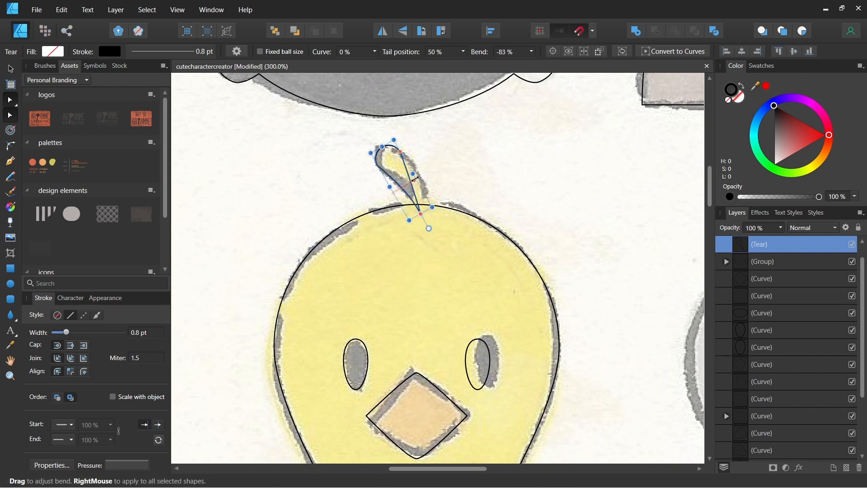
{"action": "key", "text": "Delete"}
Draw a curved Pen tool line along the chick's head tuft and thicken its stroke to about 20.1 pt
{"action": "left_click", "coordinate": [10, 161]}
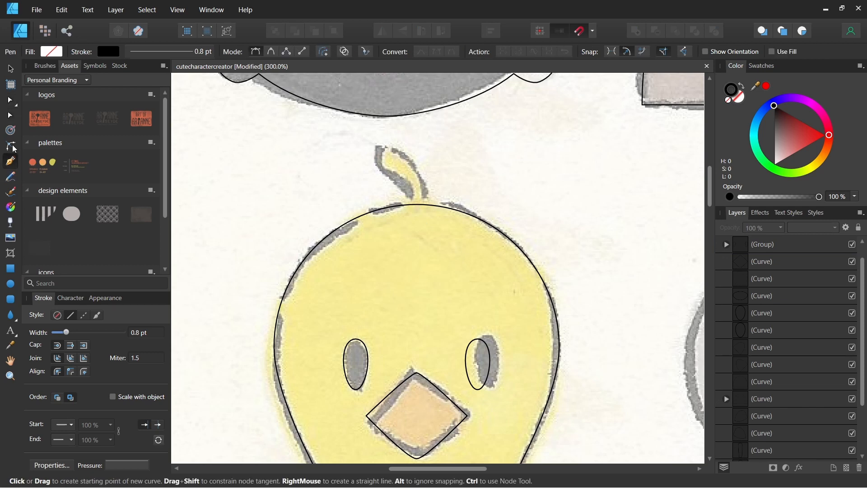
{"action": "left_click", "coordinate": [422, 211]}
{"action": "key", "text": "v"}
{"action": "scroll", "coordinate": [333, 146], "scroll_direction": "down", "scroll_amount": 1}
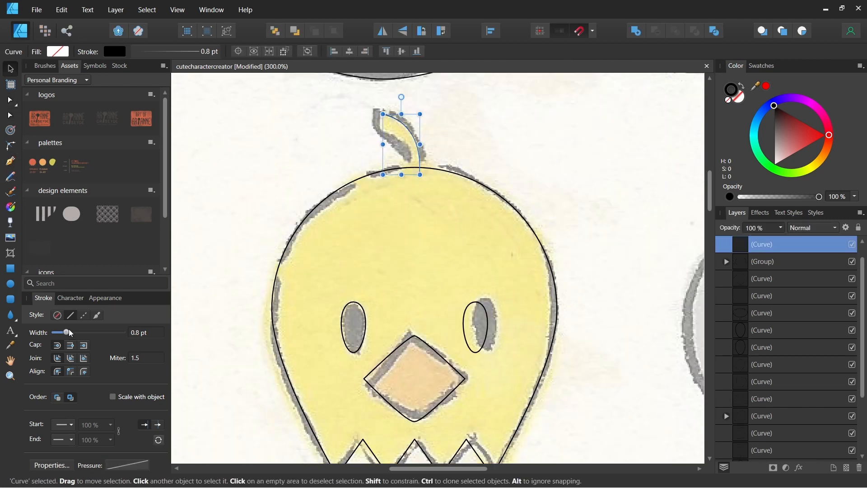
{"action": "left_click_drag", "start_coordinate": [67, 332], "coordinate": [89, 331]}
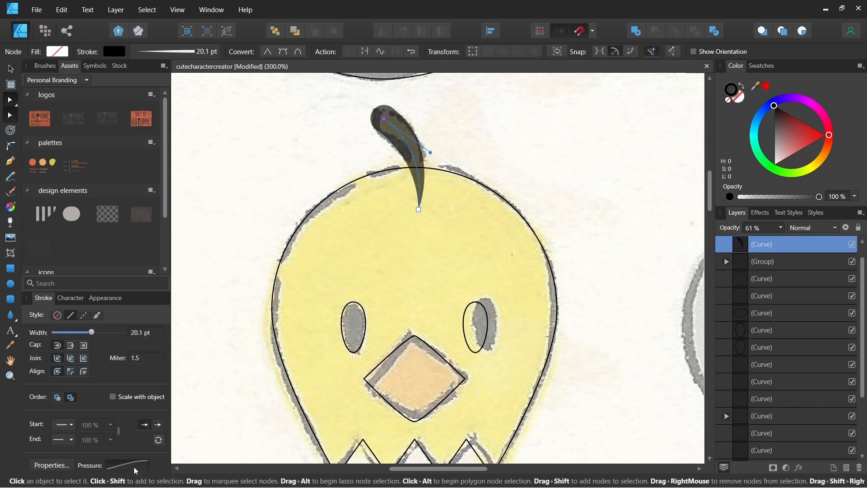
Adjust the tuft stroke's pressure profile so it stays thick along the tuft and tapers toward the head
{"action": "left_click", "coordinate": [128, 465]}
{"action": "left_click", "coordinate": [99, 362]}
{"action": "left_click", "coordinate": [43, 373]}
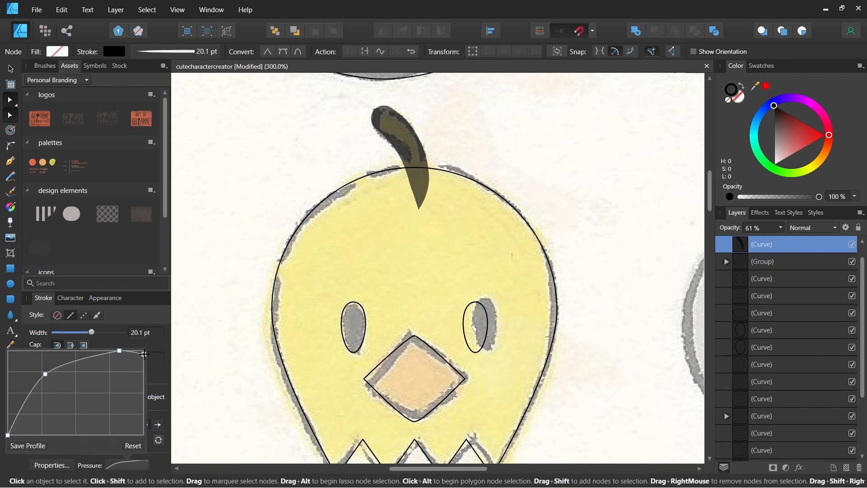
{"action": "left_click_drag", "start_coordinate": [45, 376], "coordinate": [64, 375]}
{"action": "left_click", "coordinate": [536, 254]}
Expand the chick's tuft stroke into a filled outline shape
{"action": "left_click", "coordinate": [416, 133]}
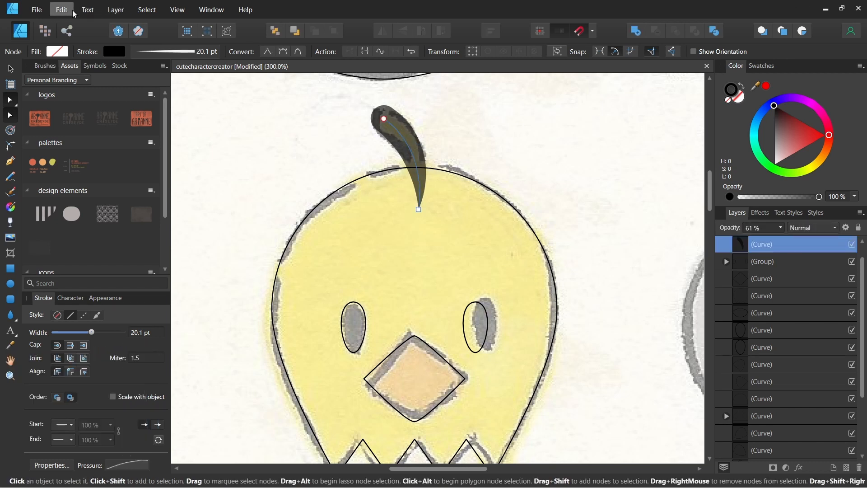
{"action": "left_click", "coordinate": [117, 10]}
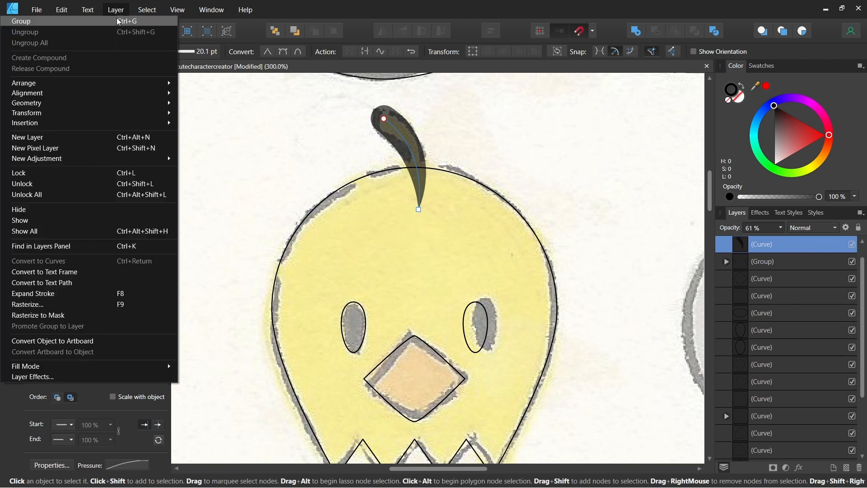
{"action": "left_click", "coordinate": [131, 292]}
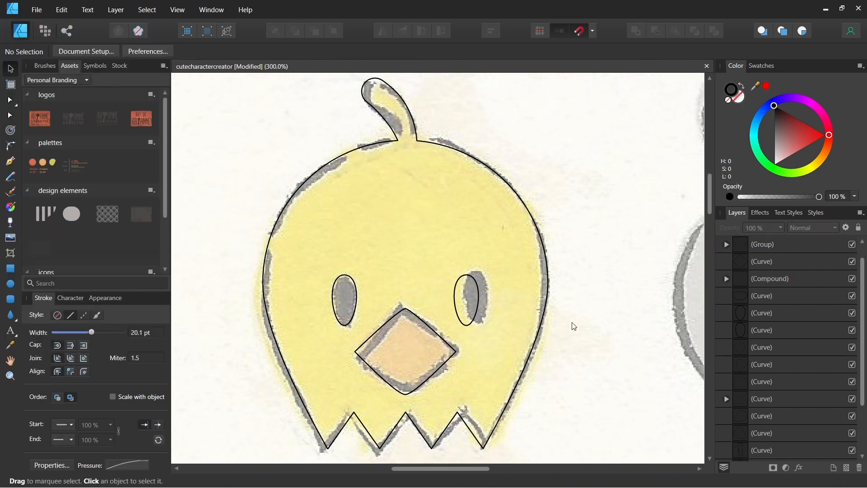
Add a new layer above all the traced shapes on the artboard and name it head_cat01
{"action": "left_click_drag", "start_coordinate": [864, 338], "coordinate": [864, 405]}
{"action": "scroll", "coordinate": [532, 364], "scroll_direction": "up", "scroll_amount": 8}
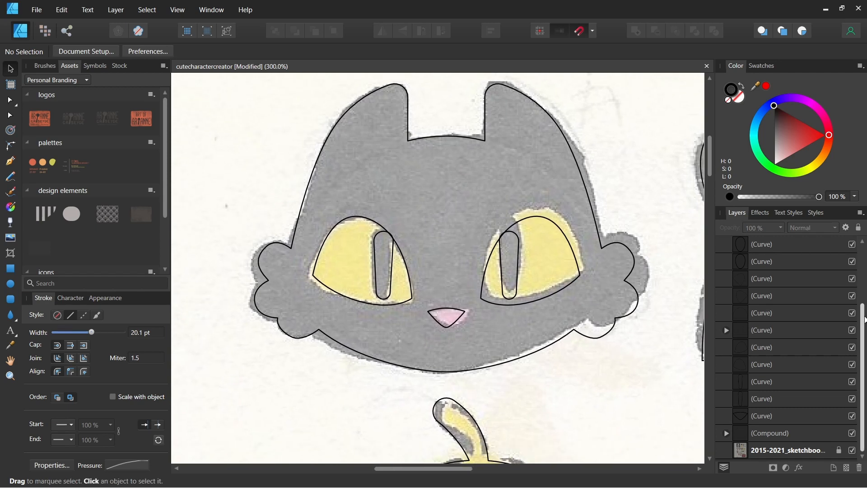
{"action": "left_click_drag", "start_coordinate": [863, 319], "coordinate": [860, 264]}
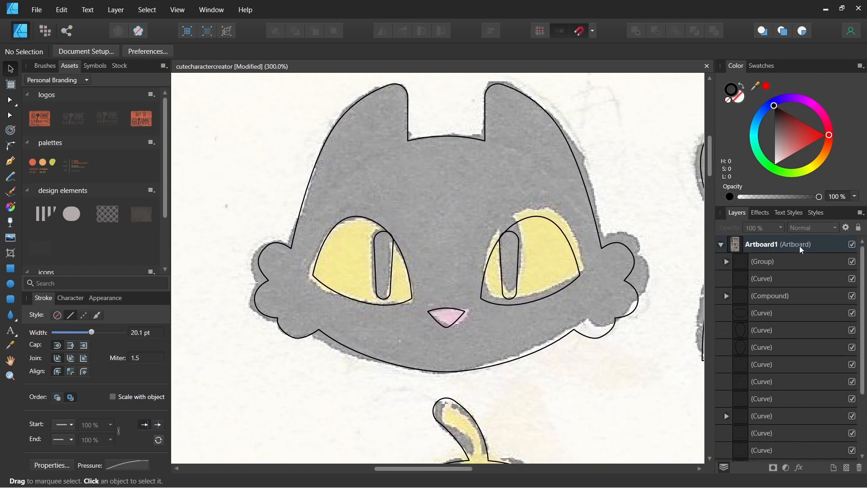
{"action": "left_click", "coordinate": [802, 261]}
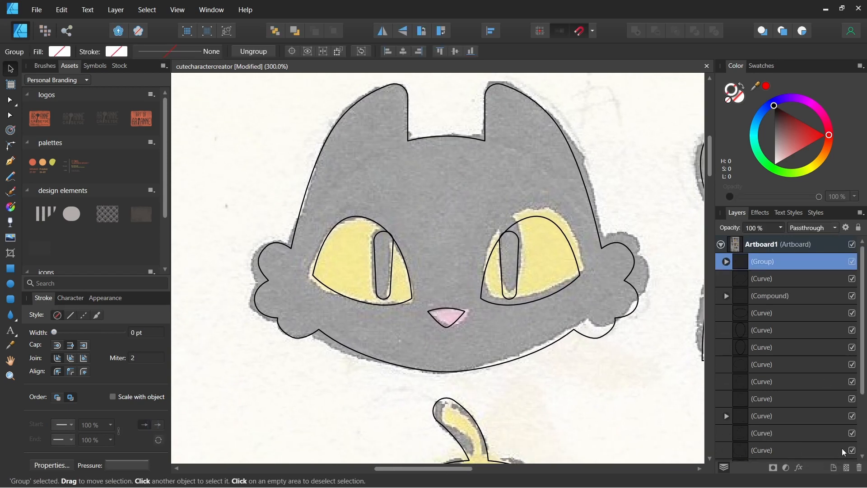
{"action": "left_click", "coordinate": [833, 468]}
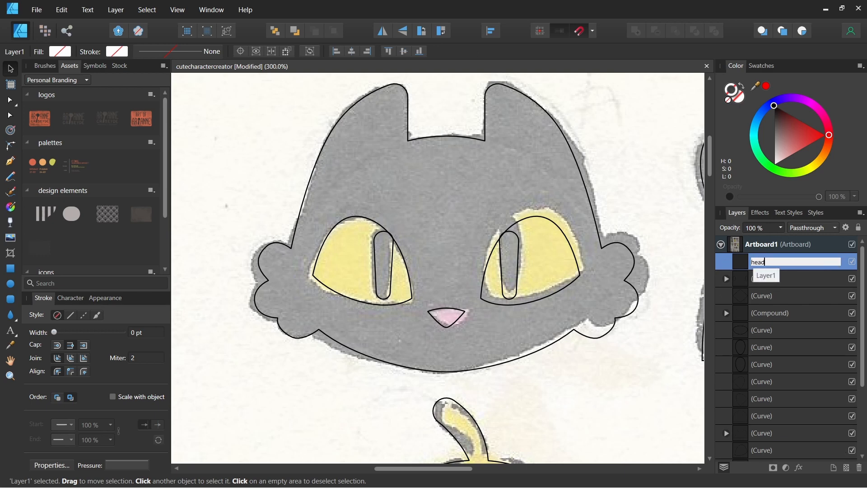
Select all of the cat head's shapes and move them into the head_cat01 layer
{"action": "left_click_drag", "start_coordinate": [645, 400], "coordinate": [217, 78]}
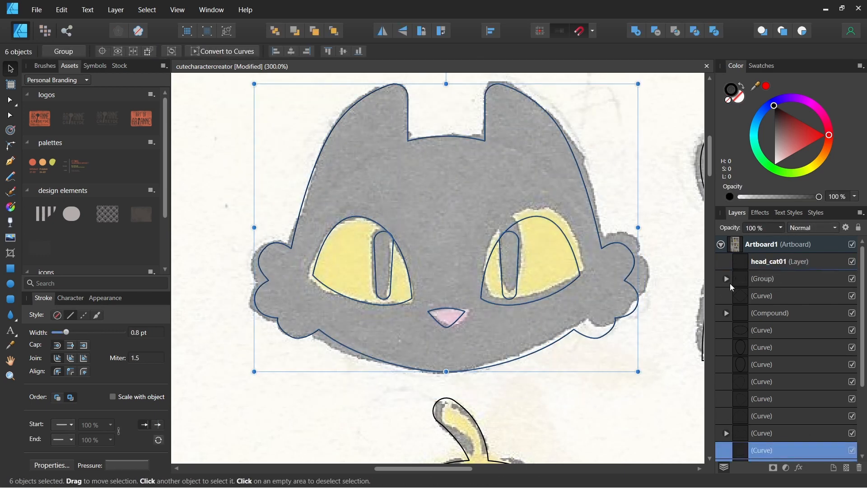
{"action": "left_click_drag", "start_coordinate": [762, 446], "coordinate": [765, 262]}
{"action": "left_click", "coordinate": [742, 265]}
Add a new layer for the raccoon's head and name it head_raccoon01
{"action": "left_click", "coordinate": [562, 421]}
{"action": "left_click_drag", "start_coordinate": [632, 384], "coordinate": [203, 366]}
{"action": "left_click", "coordinate": [833, 468]}
{"action": "type", "text": "head_raccoon01"}
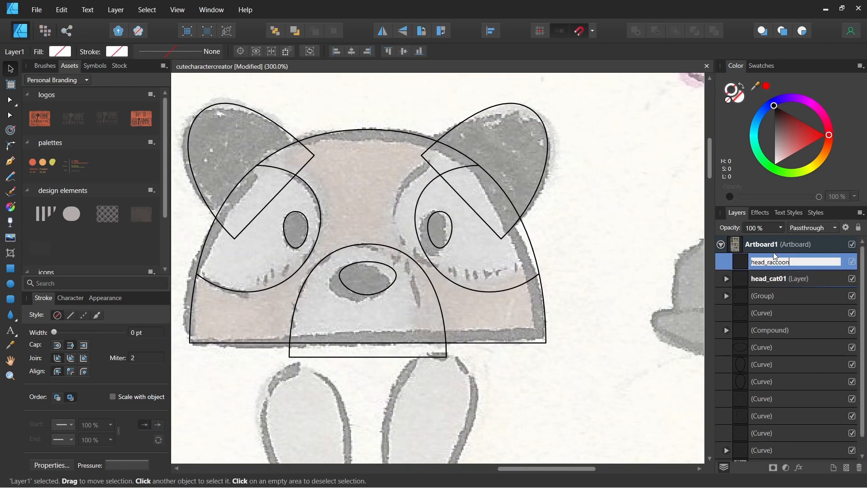
{"action": "key", "text": "Return"}
Select all of the raccoon head's curves and move them into the head_raccoon01 layer
{"action": "left_click", "coordinate": [774, 296]}
{"action": "left_click_drag", "start_coordinate": [561, 174], "coordinate": [625, 179]}
{"action": "left_click_drag", "start_coordinate": [217, 388], "coordinate": [677, 84]}
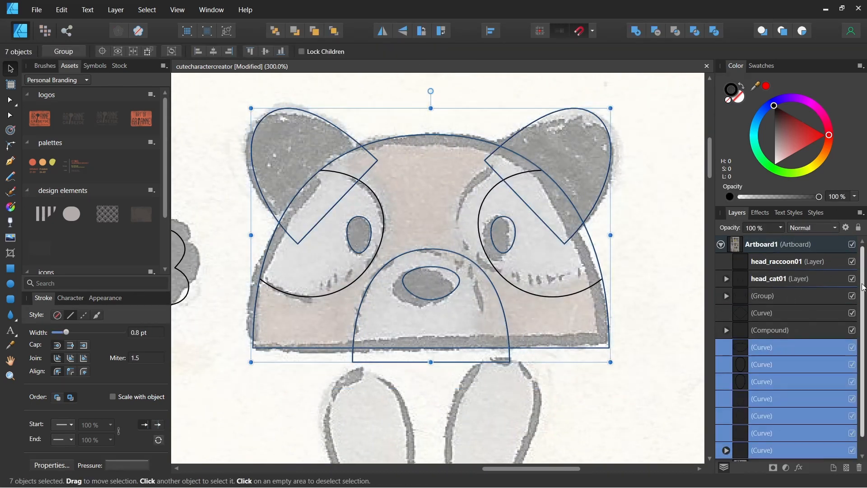
{"action": "left_click_drag", "start_coordinate": [762, 334], "coordinate": [780, 265]}
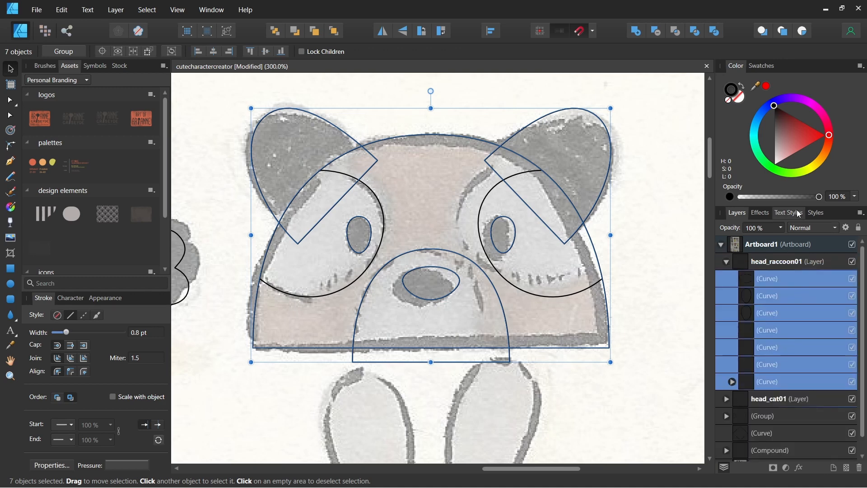
{"action": "left_click", "coordinate": [785, 262]}
Nest the raccoon's muzzle curve inside its head curve to clip it, and collapse the head_raccoon01 layer
{"action": "left_click", "coordinate": [774, 278]}
{"action": "left_click", "coordinate": [505, 314]}
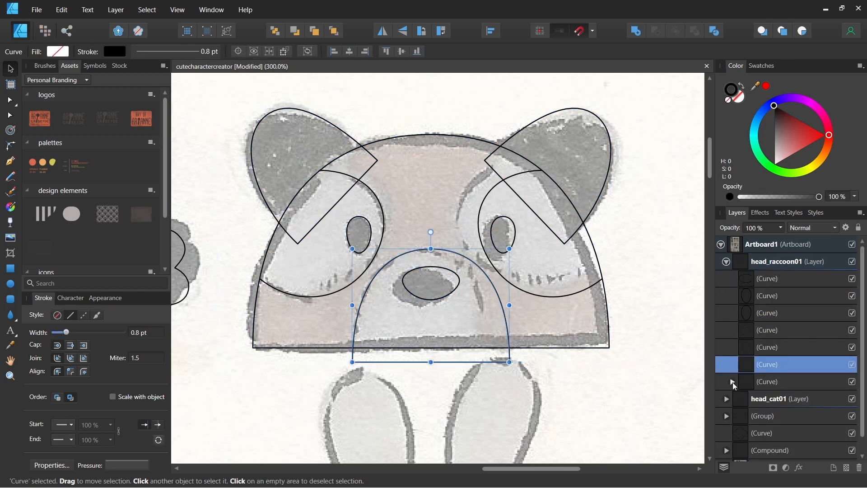
{"action": "left_click_drag", "start_coordinate": [749, 376], "coordinate": [771, 394]}
{"action": "left_click", "coordinate": [786, 346]}
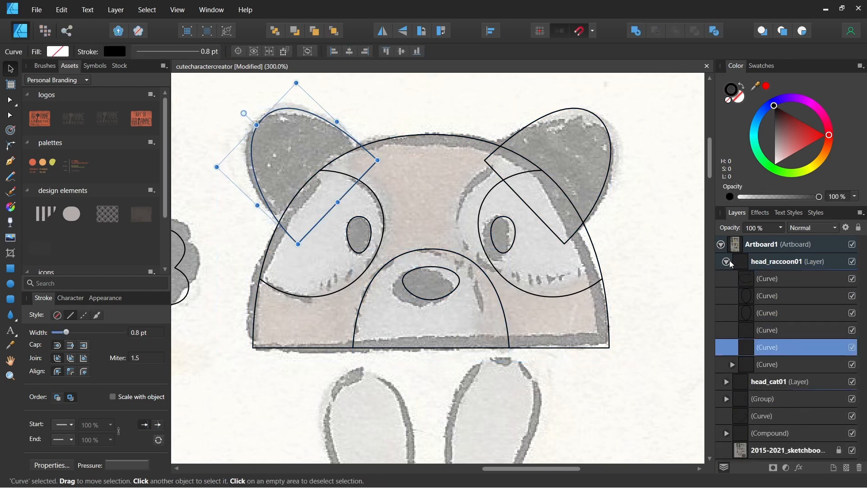
{"action": "left_click", "coordinate": [726, 261]}
Add a new layer for the chick's head and name it head_bird01
{"action": "left_click", "coordinate": [472, 372]}
{"action": "left_click_drag", "start_coordinate": [471, 372], "coordinate": [633, 244]}
{"action": "left_click_drag", "start_coordinate": [424, 399], "coordinate": [648, 228]}
{"action": "left_click_drag", "start_coordinate": [254, 458], "coordinate": [604, 71]}
{"action": "left_click", "coordinate": [833, 468]}
{"action": "double_click", "coordinate": [769, 262]}
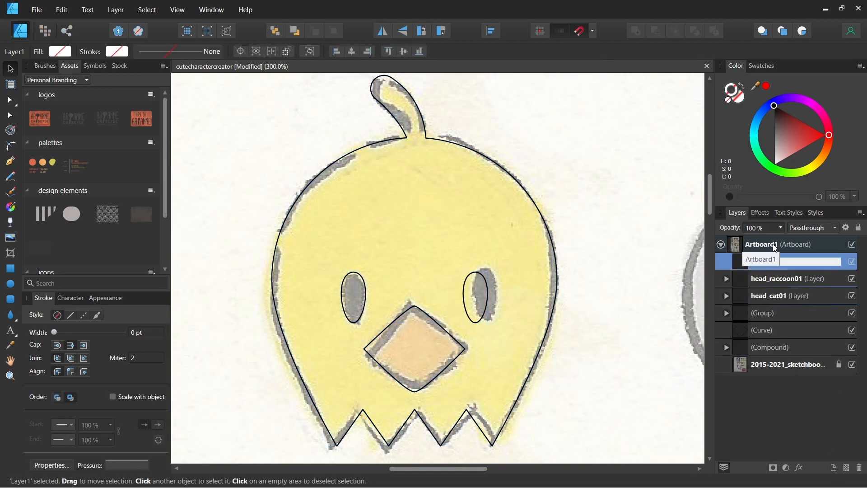
{"action": "key", "text": "Return"}
Move the chick's head compound, beak curve and eye group into the head_bird01 layer
{"action": "left_click", "coordinate": [770, 348]}
{"action": "left_click", "coordinate": [769, 313], "text": "shift"}
{"action": "left_click_drag", "start_coordinate": [768, 313], "coordinate": [772, 263]}
Add a new layer for the rabbit's head and name it head_rabbit01
{"action": "left_click", "coordinate": [600, 359]}
{"action": "left_click_drag", "start_coordinate": [600, 360], "coordinate": [361, 316]}
{"action": "left_click_drag", "start_coordinate": [599, 316], "coordinate": [440, 360]}
{"action": "left_click", "coordinate": [833, 468]}
{"action": "double_click", "coordinate": [770, 261]}
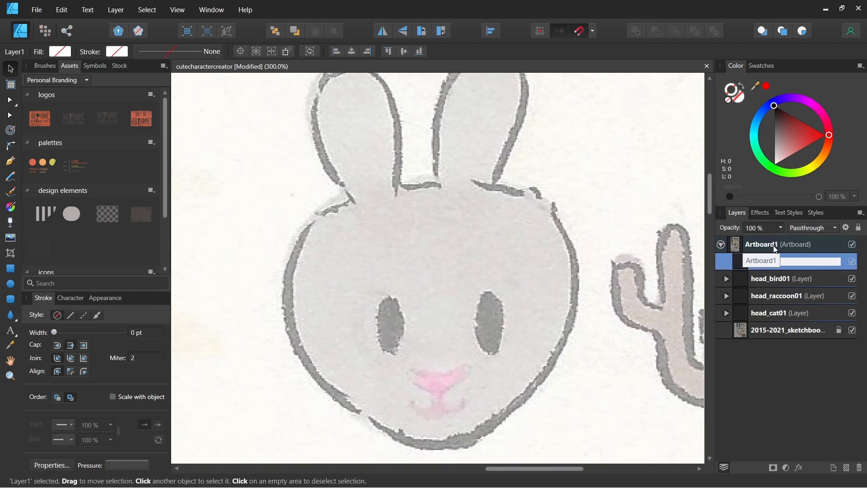
{"action": "type", "text": "head_rabbit01"}
{"action": "key", "text": "Return"}
Draw an ellipse over the rabbit's head, set its stroke width to 1 pt and size it to about 217 px wide
{"action": "key", "text": "m"}
{"action": "left_click_drag", "start_coordinate": [274, 193], "coordinate": [571, 391]}
{"action": "left_click_drag", "start_coordinate": [91, 333], "coordinate": [69, 332]}
{"action": "key", "text": "v"}
{"action": "mouse_move", "coordinate": [544, 229]}
{"action": "left_mouse_down"}
{"action": "mouse_move", "coordinate": [562, 231]}
{"action": "mouse_move", "coordinate": [554, 228]}
{"action": "left_mouse_up"}
{"action": "left_click_drag", "start_coordinate": [579, 289], "coordinate": [574, 285]}
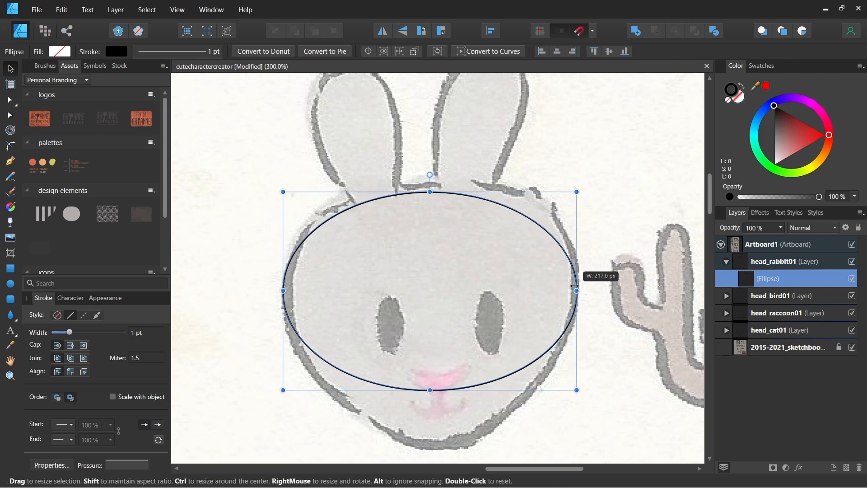
Stretch the rabbit's head ellipse up to the top of the head, convert it to curves and adjust its bottom node toward the chin
{"action": "left_click_drag", "start_coordinate": [430, 191], "coordinate": [430, 181]}
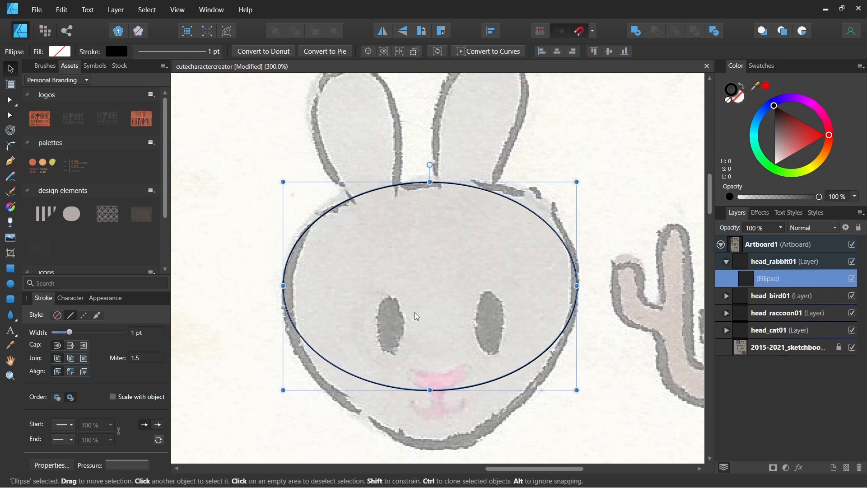
{"action": "left_click", "coordinate": [514, 53]}
{"action": "left_click_drag", "start_coordinate": [430, 389], "coordinate": [431, 446]}
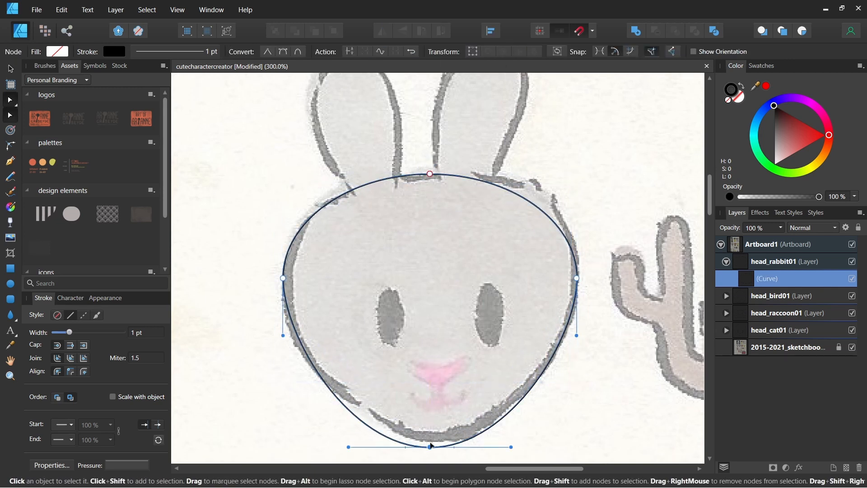
{"action": "key", "text": "ctrl+z"}
Recreate the top node of the rabbit's head curve with longer horizontal handles to broaden the top of the head, and deselect it
{"action": "key", "text": "p"}
{"action": "left_click", "coordinate": [431, 175]}
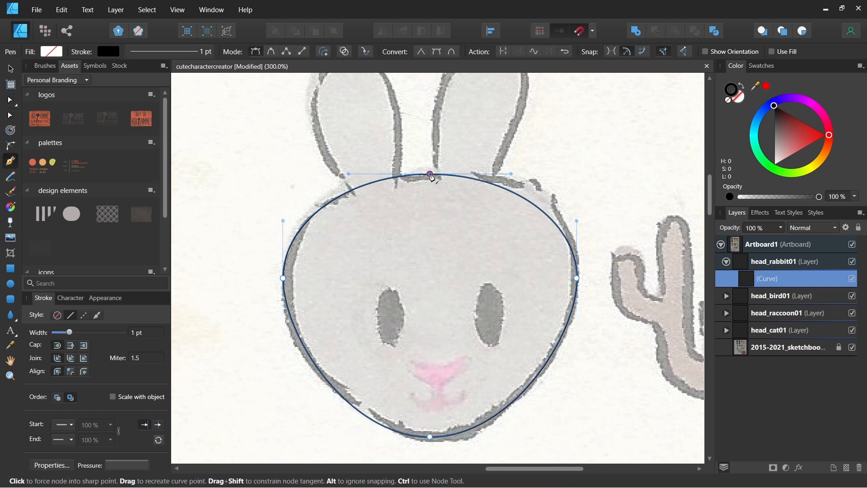
{"action": "left_click_drag", "start_coordinate": [430, 175], "coordinate": [551, 174]}
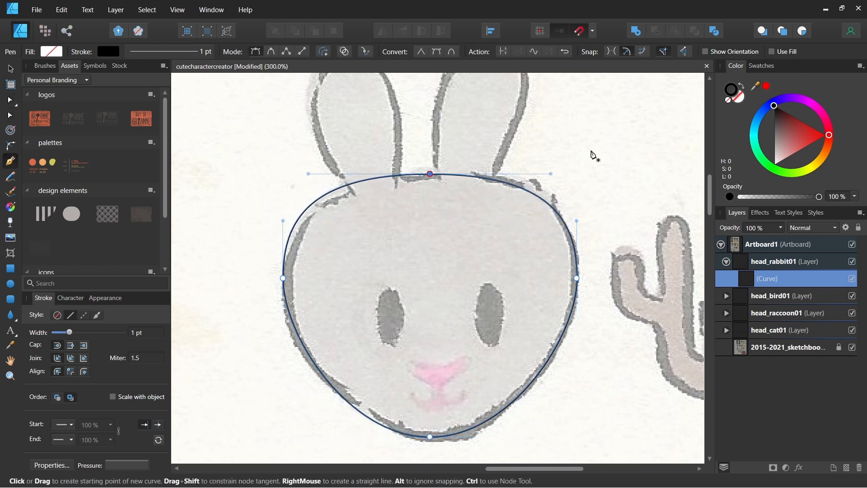
{"action": "key", "text": "v"}
{"action": "left_click", "coordinate": [595, 155]}
Draw an ellipse over the rabbit's left ear, convert it to curves and raise its side nodes into an egg shape
{"action": "scroll", "coordinate": [438, 266], "scroll_direction": "up", "scroll_amount": 2}
{"action": "key", "text": "m"}
{"action": "left_click_drag", "start_coordinate": [311, 114], "coordinate": [413, 287]}
{"action": "key", "text": "a"}
{"action": "left_click", "coordinate": [510, 53]}
{"action": "left_click_drag", "start_coordinate": [292, 182], "coordinate": [413, 180]}
{"action": "left_click", "coordinate": [447, 170]}
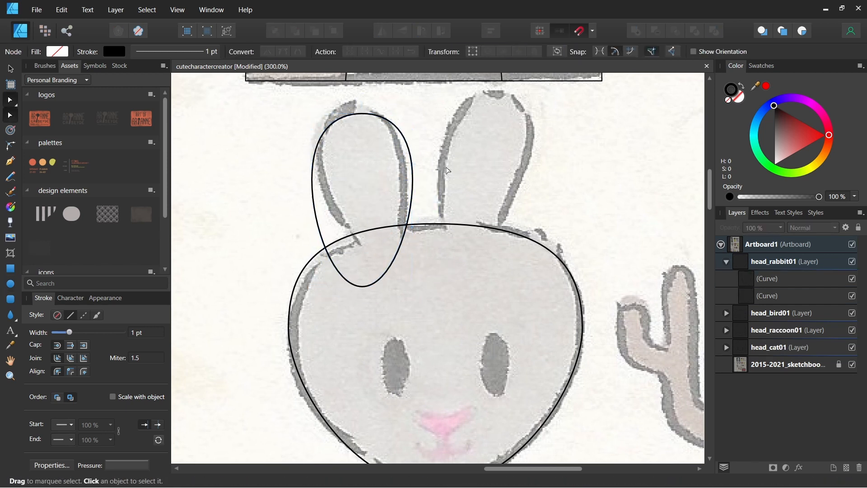
Rotate the rabbit's ear curve to the sketched ear's tilt, and resize and reposition it to match the ear outline
{"action": "key", "text": "v"}
{"action": "left_click", "coordinate": [379, 251]}
{"action": "left_click_drag", "start_coordinate": [363, 92], "coordinate": [338, 94]}
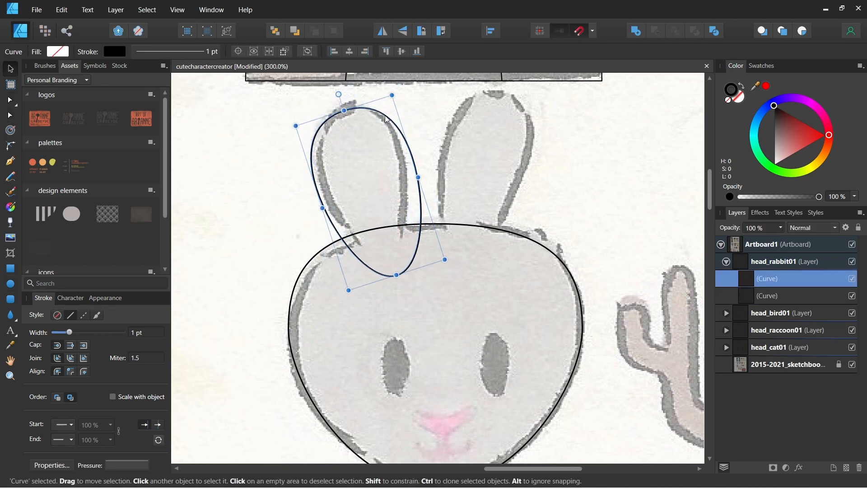
{"action": "left_click_drag", "start_coordinate": [385, 116], "coordinate": [378, 112]}
{"action": "left_click_drag", "start_coordinate": [316, 203], "coordinate": [324, 200]}
{"action": "left_click_drag", "start_coordinate": [411, 172], "coordinate": [408, 174]}
{"action": "left_click_drag", "start_coordinate": [355, 118], "coordinate": [353, 112]}
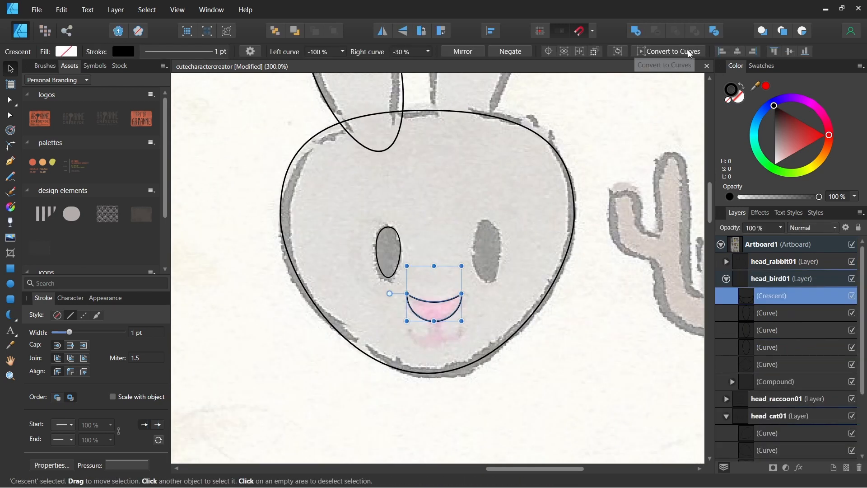
Convert the crescent over the rabbit's nose to curves and round its two upper corners with a radius of about 2.3 px
{"action": "left_click", "coordinate": [689, 52]}
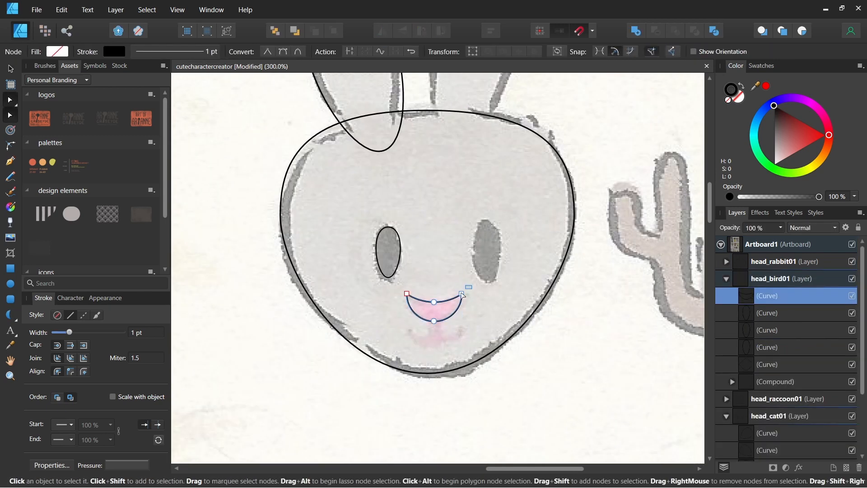
{"action": "left_click_drag", "start_coordinate": [401, 285], "coordinate": [424, 310]}
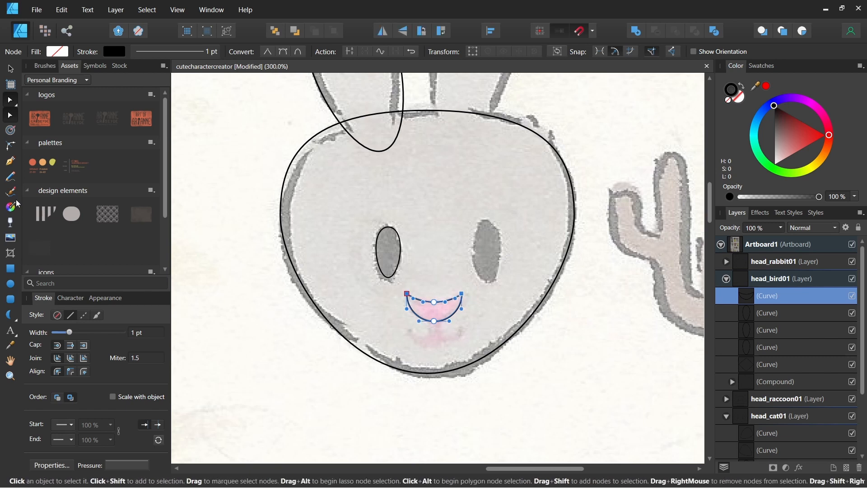
{"action": "left_click", "coordinate": [10, 145]}
{"action": "left_click_drag", "start_coordinate": [409, 299], "coordinate": [410, 300]}
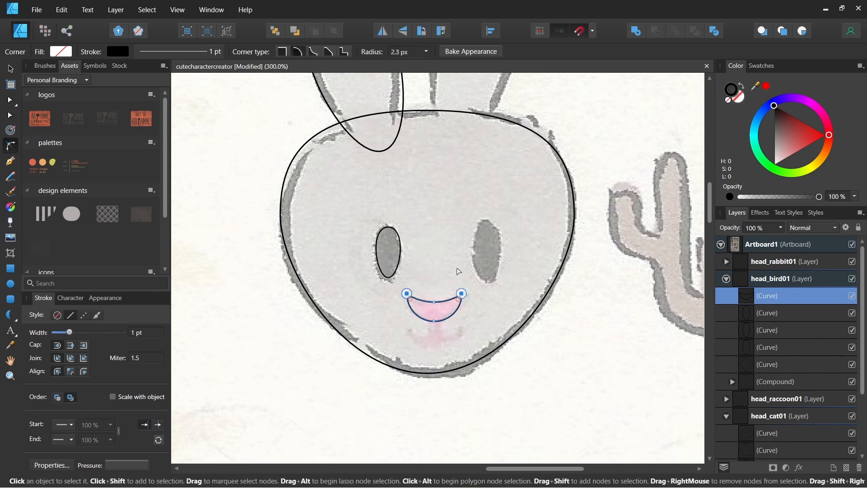
Turn the bottom node of the rabbit's nose curve into a sharp point and deselect the shape
{"action": "key", "text": "a"}
{"action": "key", "text": "p"}
{"action": "left_click", "coordinate": [436, 322]}
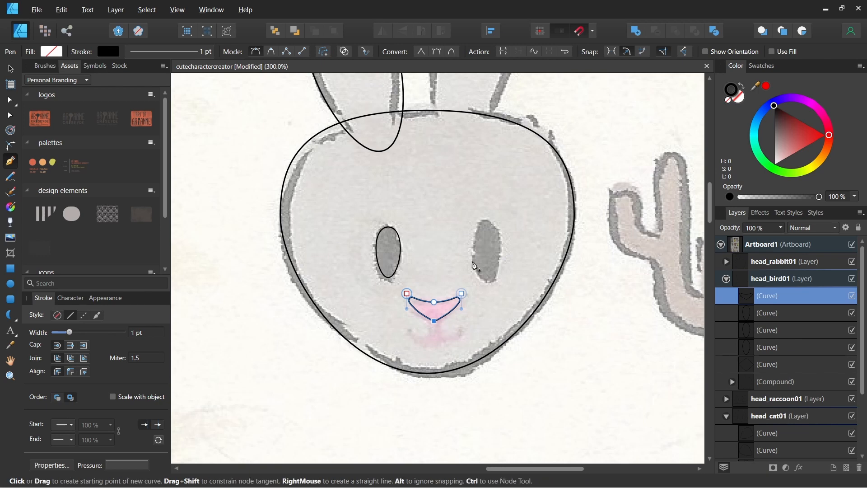
{"action": "key", "text": "a"}
{"action": "left_click", "coordinate": [446, 342]}
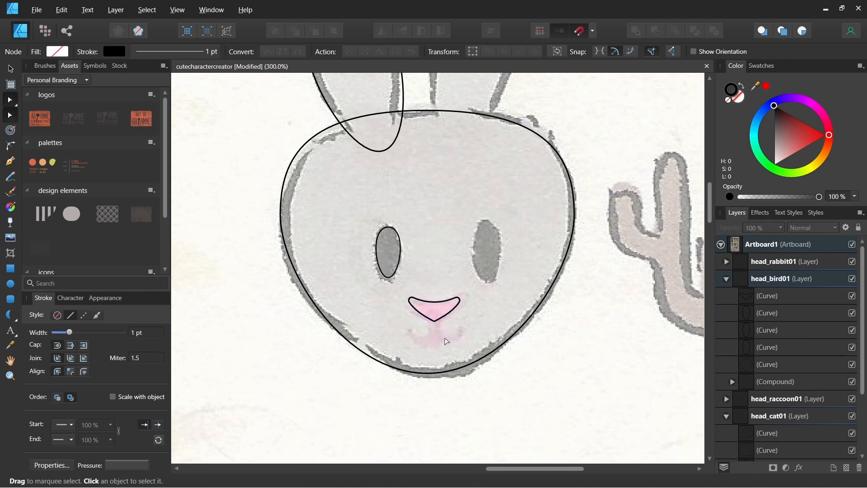
Duplicate the right mouth crescent so it meets the left one, and position the pair centrally beneath the rabbit's nose
{"action": "left_click", "coordinate": [448, 309]}
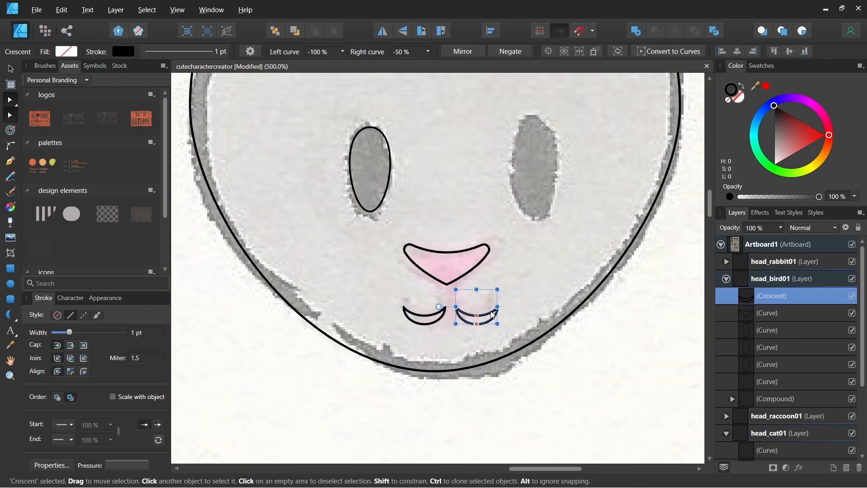
{"action": "key", "text": "ctrl+j"}
{"action": "left_click_drag", "start_coordinate": [478, 316], "coordinate": [478, 316]}
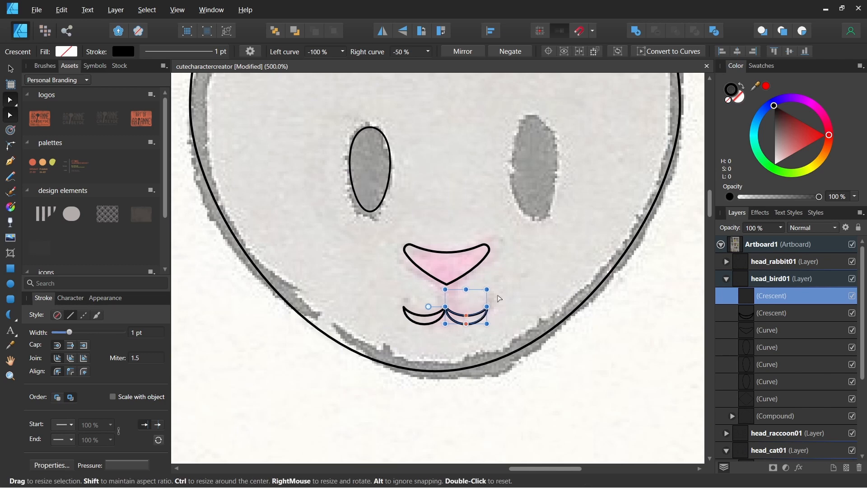
{"action": "left_click_drag", "start_coordinate": [512, 288], "coordinate": [398, 338]}
{"action": "mouse_move", "coordinate": [451, 305]}
{"action": "left_mouse_down"}
{"action": "mouse_move", "coordinate": [456, 282]}
{"action": "mouse_move", "coordinate": [453, 301]}
{"action": "left_mouse_up"}
Stretch the small trapezoid up into the rabbit's nose and merge it with both mouth crescents into one shape using Add
{"action": "left_click", "coordinate": [582, 31]}
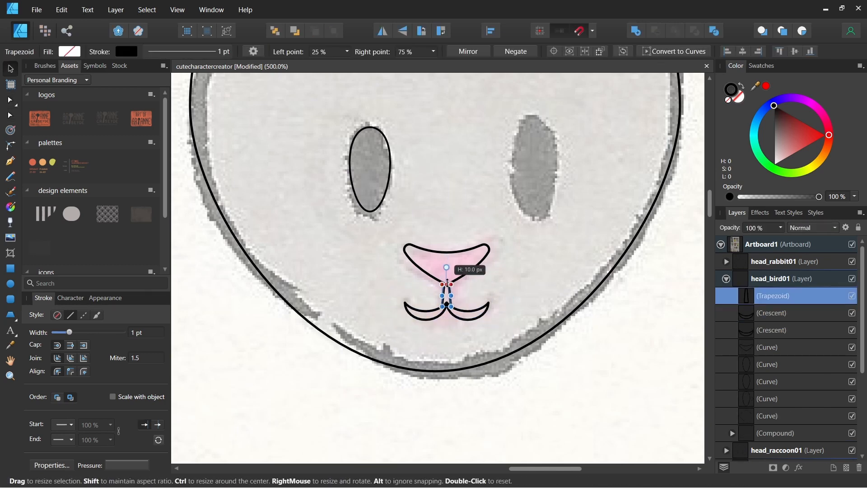
{"action": "left_click_drag", "start_coordinate": [447, 283], "coordinate": [447, 278]}
{"action": "left_click", "coordinate": [470, 320], "text": "shift"}
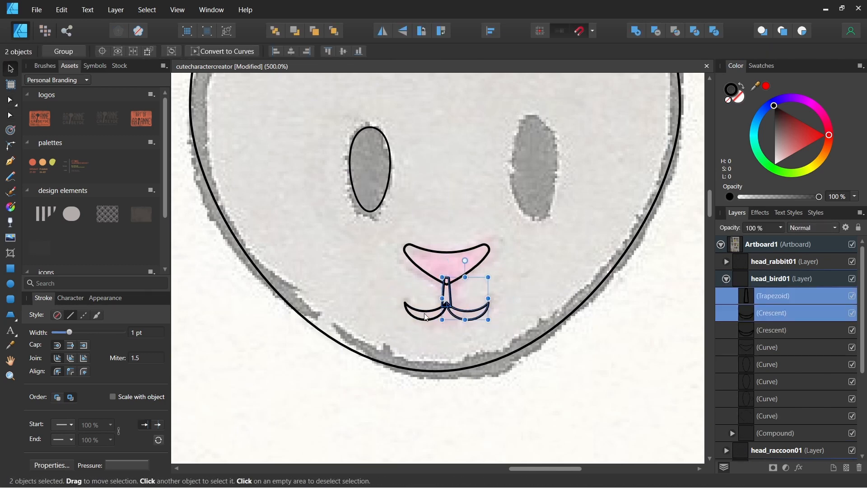
{"action": "left_click", "coordinate": [423, 320], "text": "shift"}
{"action": "key", "text": "ctrl+plus"}
{"action": "left_click", "coordinate": [448, 280], "text": "shift"}
{"action": "left_click", "coordinate": [636, 31]}
Round the two inner corners where the rabbit's mouth crescents meet the vertical stem, and deselect the shape
{"action": "key", "text": "a"}
{"action": "left_click", "coordinate": [443, 322]}
{"action": "left_click", "coordinate": [455, 322], "text": "shift"}
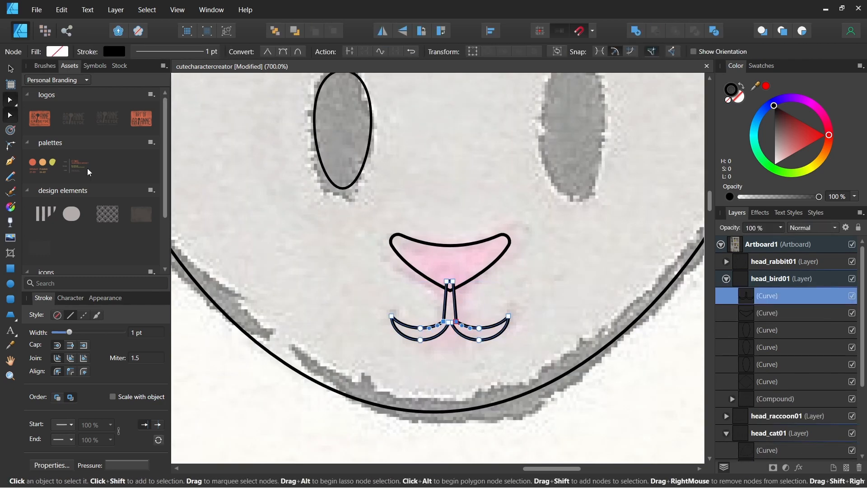
{"action": "left_click", "coordinate": [11, 147]}
{"action": "left_click_drag", "start_coordinate": [456, 321], "coordinate": [484, 301]}
{"action": "key", "text": "v"}
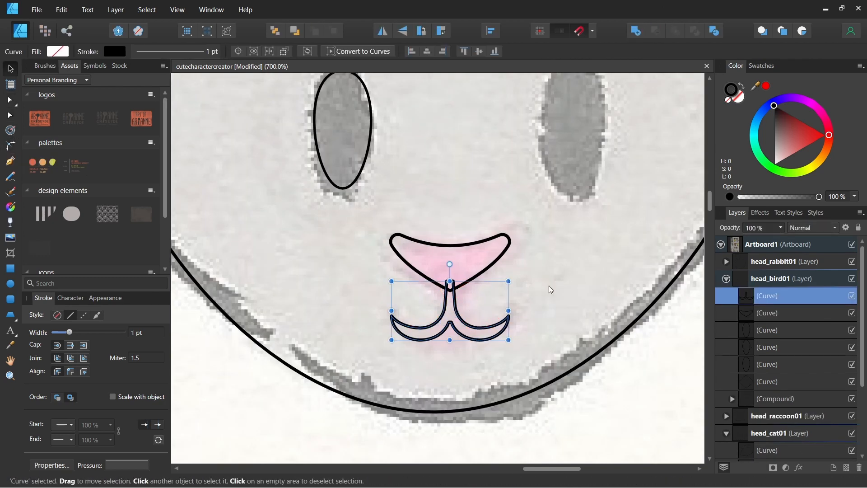
{"action": "left_click", "coordinate": [552, 286]}
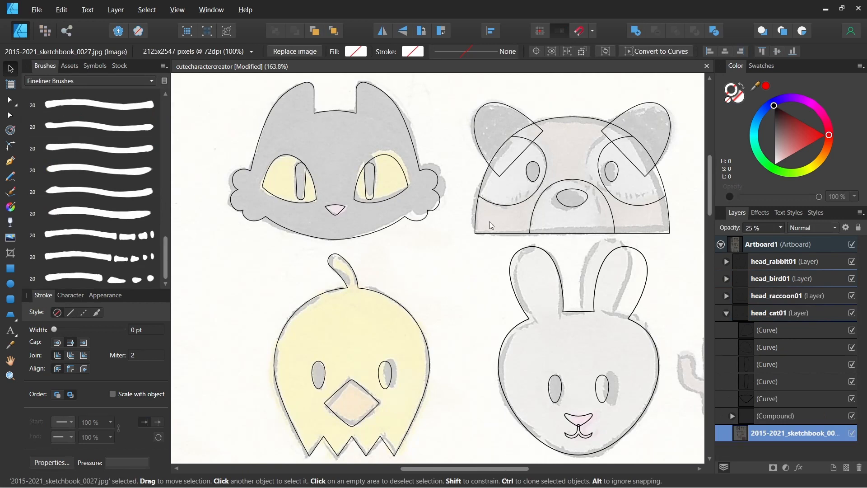
Draw a trapezoid with a 1 pt outline over the vested body's torso and widen its top points symmetrically to 18% and 82%
{"action": "key", "text": "space"}
{"action": "mouse_move", "coordinate": [460, 331]}
{"action": "left_mouse_down"}
{"action": "mouse_move", "coordinate": [458, 265]}
{"action": "mouse_move", "coordinate": [428, 326]}
{"action": "mouse_move", "coordinate": [468, 185]}
{"action": "mouse_move", "coordinate": [465, 247]}
{"action": "mouse_move", "coordinate": [542, 170]}
{"action": "mouse_move", "coordinate": [600, 155]}
{"action": "mouse_move", "coordinate": [756, 159]}
{"action": "left_mouse_up"}
{"action": "scroll", "coordinate": [424, 282], "scroll_direction": "down", "scroll_amount": 1}
{"action": "left_click", "coordinate": [10, 314]}
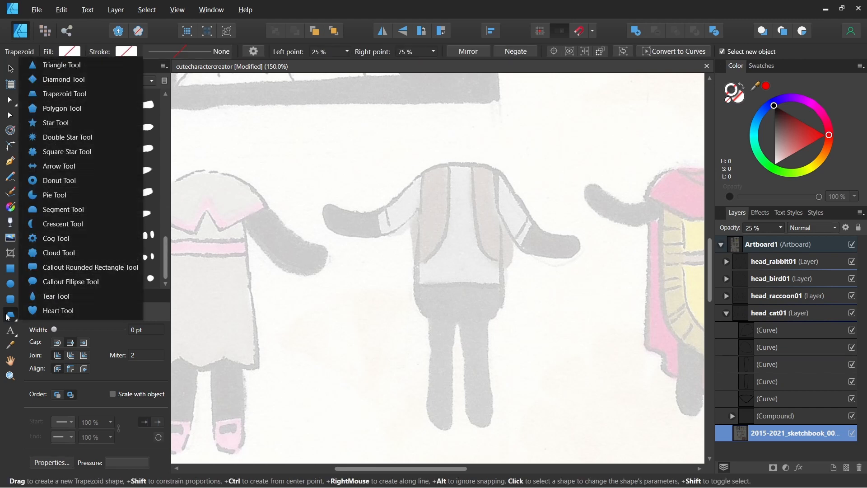
{"action": "left_click", "coordinate": [63, 91]}
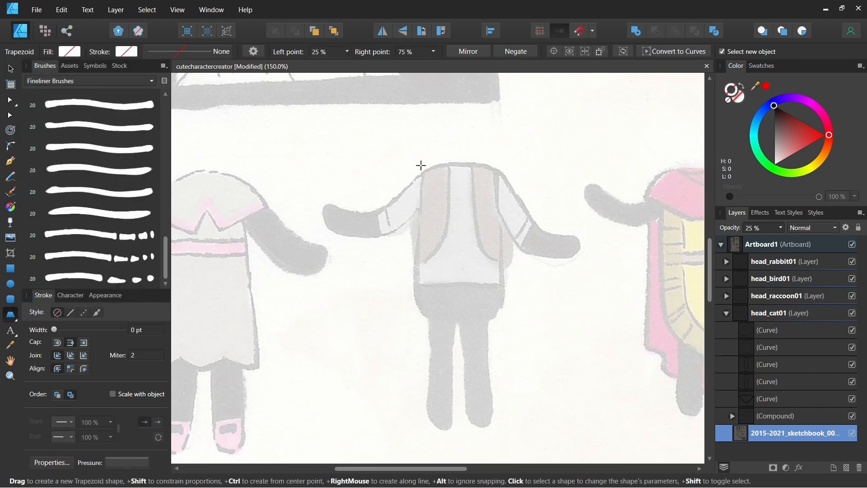
{"action": "mouse_move", "coordinate": [416, 161]}
{"action": "left_mouse_down"}
{"action": "mouse_move", "coordinate": [467, 267]}
{"action": "mouse_move", "coordinate": [499, 295]}
{"action": "left_mouse_up"}
{"action": "left_click_drag", "start_coordinate": [460, 160], "coordinate": [460, 163]}
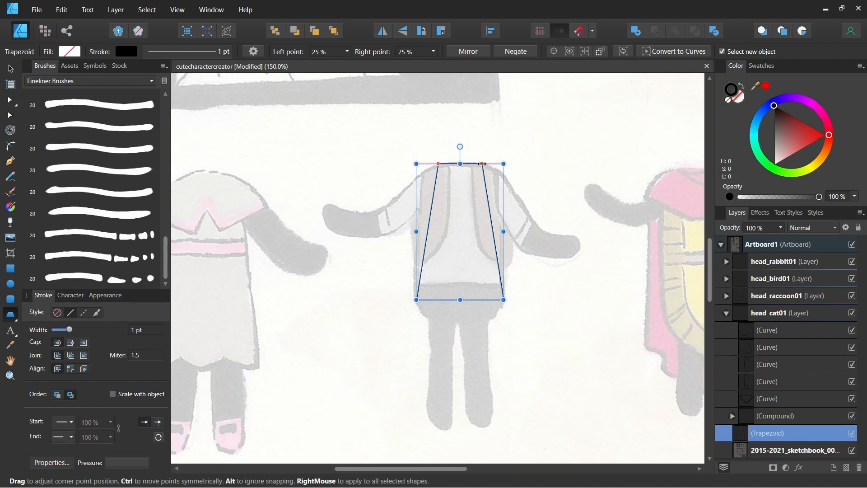
{"action": "mouse_move", "coordinate": [482, 164]}
{"action": "left_mouse_down"}
{"action": "mouse_move", "coordinate": [492, 163]}
{"action": "mouse_move", "coordinate": [433, 165]}
{"action": "mouse_move", "coordinate": [490, 163]}
{"action": "left_mouse_up"}
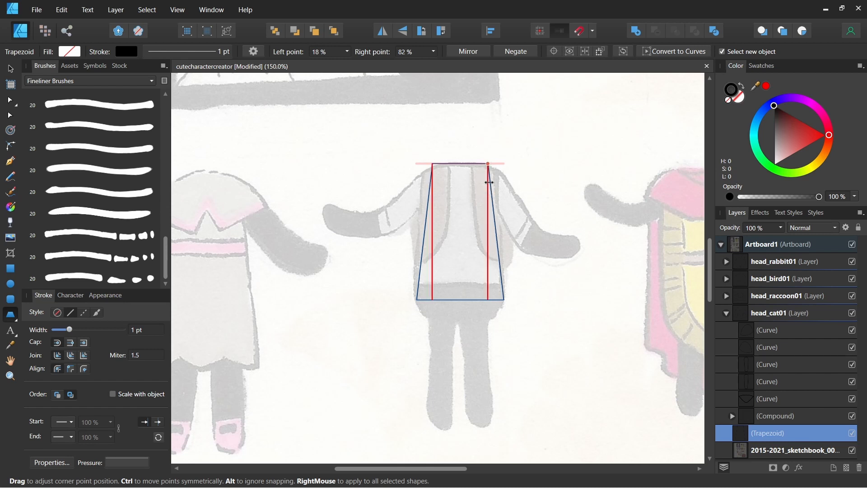
Convert the torso trapezoid to curves, and round its top shoulder corners and its bottom corners more strongly
{"action": "key", "text": "a"}
{"action": "left_click_drag", "start_coordinate": [412, 149], "coordinate": [560, 354]}
{"action": "left_click_drag", "start_coordinate": [433, 168], "coordinate": [454, 189]}
{"action": "left_click_drag", "start_coordinate": [545, 284], "coordinate": [396, 321]}
{"action": "left_click_drag", "start_coordinate": [444, 286], "coordinate": [451, 252]}
{"action": "key", "text": "a"}
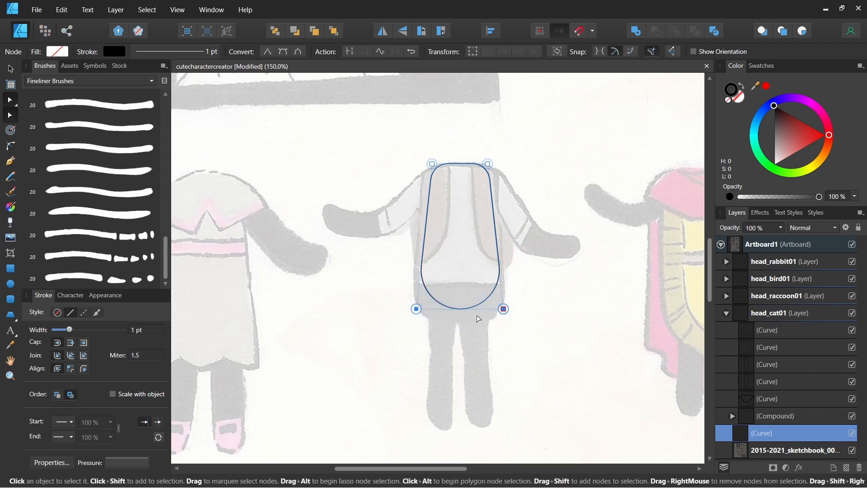
Draw a straight Pen line down the body's left leg, and give it a round cap and a stroke width of 36.4 pt
{"action": "key", "text": "p"}
{"action": "left_click", "coordinate": [442, 299]}
{"action": "left_click", "coordinate": [443, 416]}
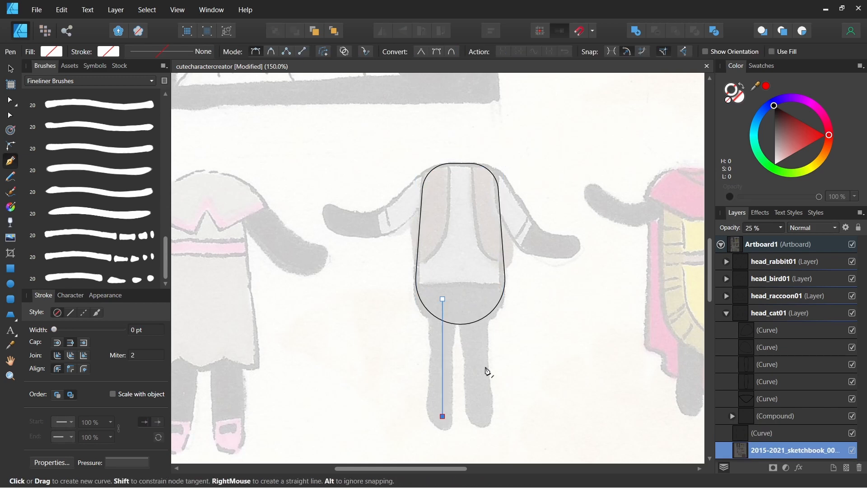
{"action": "key", "text": "a"}
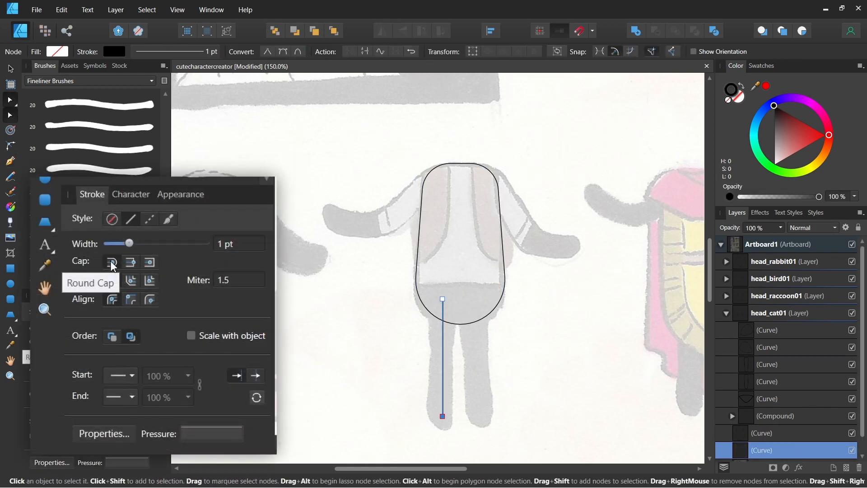
{"action": "left_click", "coordinate": [112, 262]}
{"action": "left_click_drag", "start_coordinate": [130, 243], "coordinate": [178, 243]}
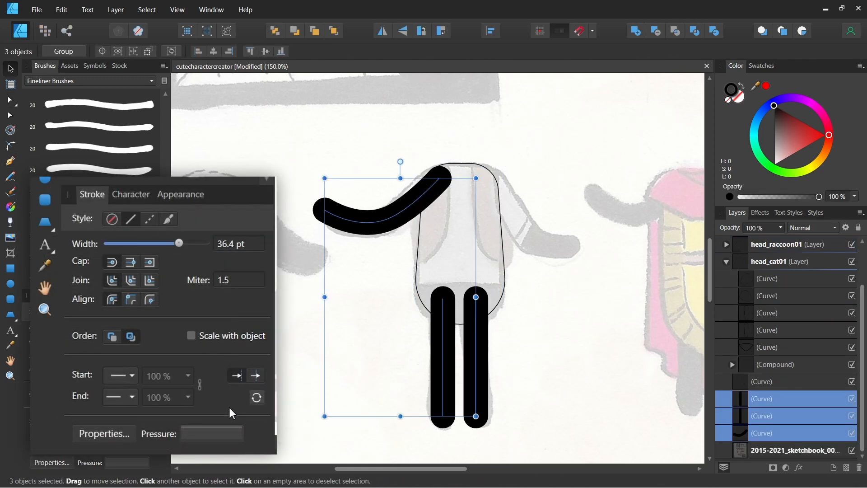
Edit the pressure profile of the selected leg and arm strokes so that they taper along their length
{"action": "left_click", "coordinate": [218, 434]}
{"action": "mouse_move", "coordinate": [235, 270]}
{"action": "left_mouse_down"}
{"action": "mouse_move", "coordinate": [235, 281]}
{"action": "mouse_move", "coordinate": [237, 269]}
{"action": "left_mouse_up"}
{"action": "left_click_drag", "start_coordinate": [35, 270], "coordinate": [37, 297]}
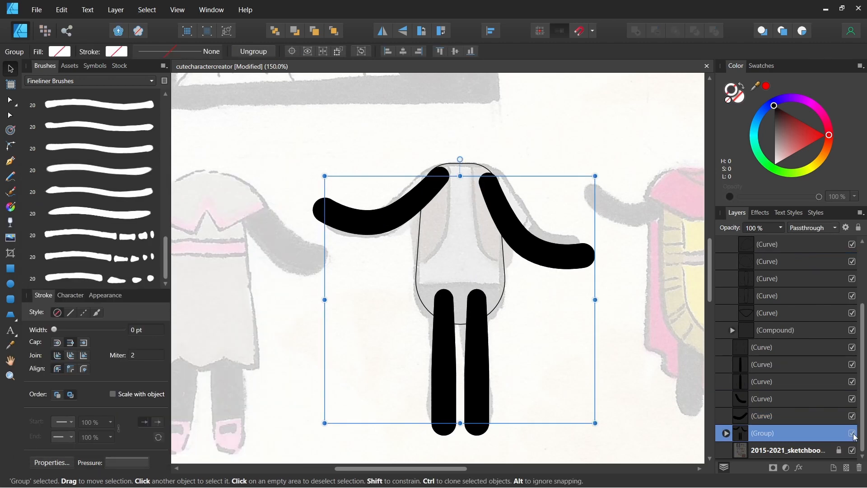
Hide the grouped copy of the limbs and expand the strokes of the four arm and leg curves into shapes
{"action": "left_click", "coordinate": [852, 434]}
{"action": "left_click", "coordinate": [805, 416]}
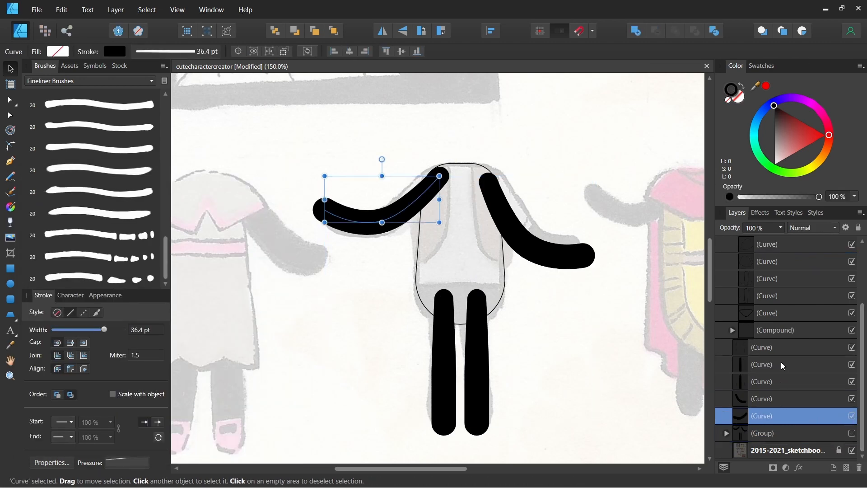
{"action": "left_click", "coordinate": [783, 365], "text": "shift"}
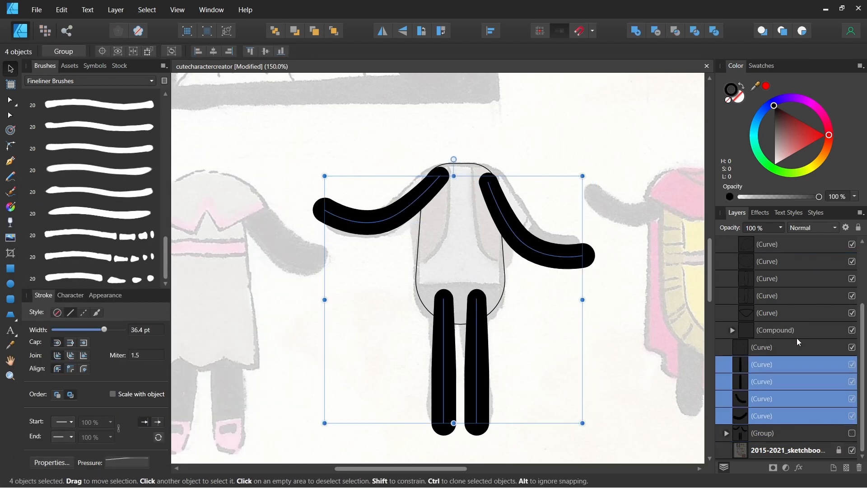
{"action": "left_click", "coordinate": [115, 9]}
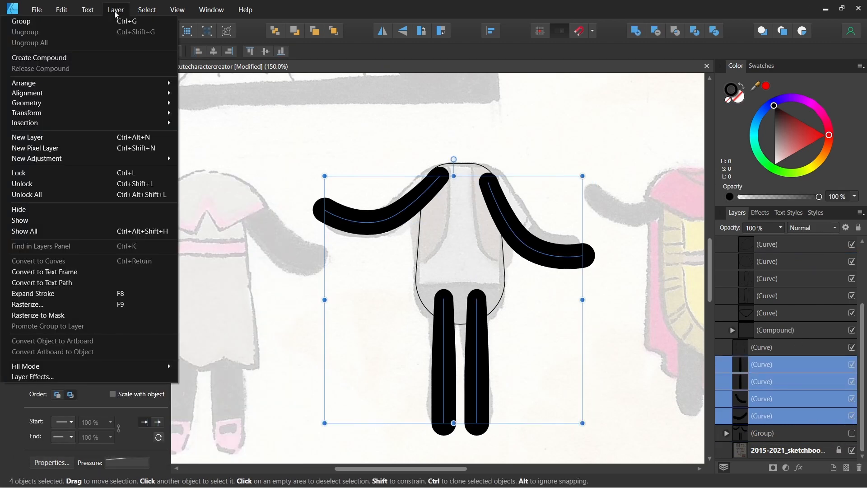
{"action": "left_click", "coordinate": [142, 293]}
Give the expanded limbs a thin black outline without fill and collect them with the torso in a new layer
{"action": "left_click", "coordinate": [490, 355]}
{"action": "key", "text": "a"}
{"action": "left_click", "coordinate": [461, 280]}
{"action": "left_click", "coordinate": [10, 269]}
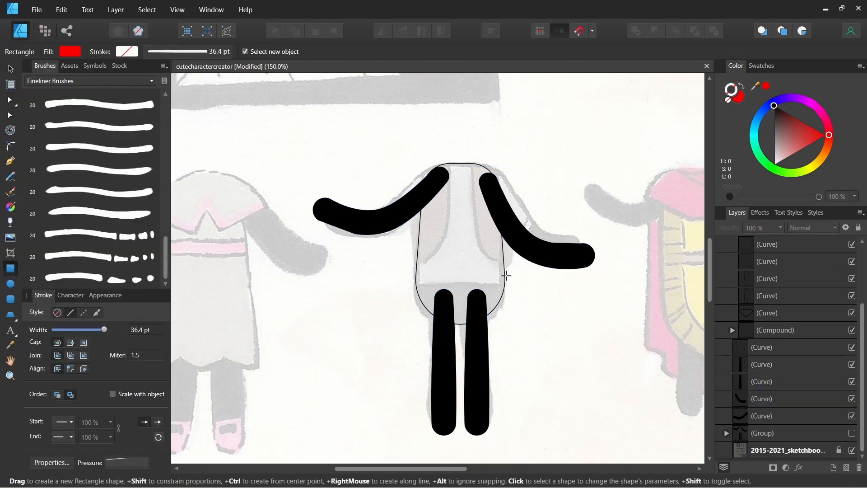
{"action": "left_click_drag", "start_coordinate": [505, 275], "coordinate": [457, 335]}
{"action": "key", "text": "v"}
{"action": "left_click", "coordinate": [478, 361], "text": "shift"}
{"action": "left_click_drag", "start_coordinate": [757, 245], "coordinate": [739, 460]}
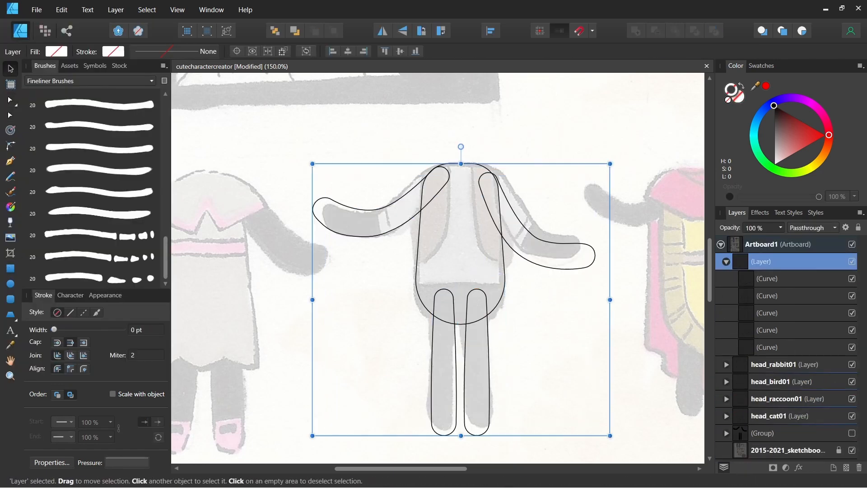
Rename the new body layer body_template01 and collapse it
{"action": "double_click", "coordinate": [779, 262]}
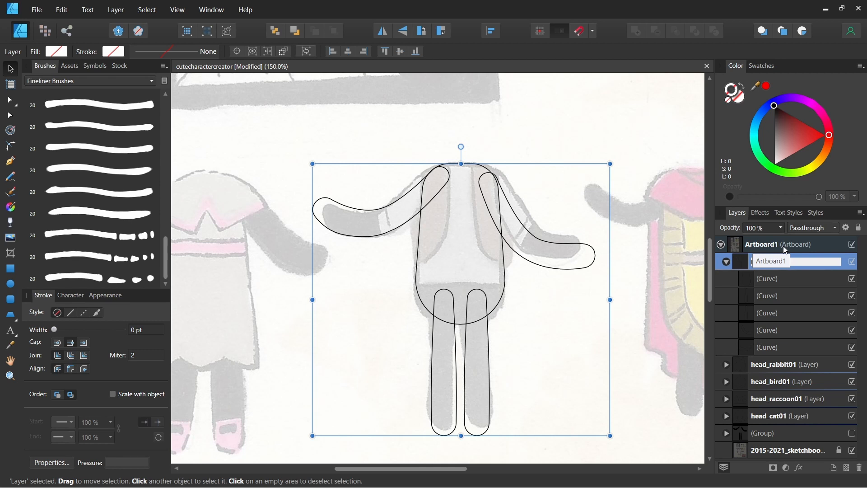
{"action": "type", "text": "body_template01"}
{"action": "key", "text": "Return"}
{"action": "left_click", "coordinate": [727, 261]}
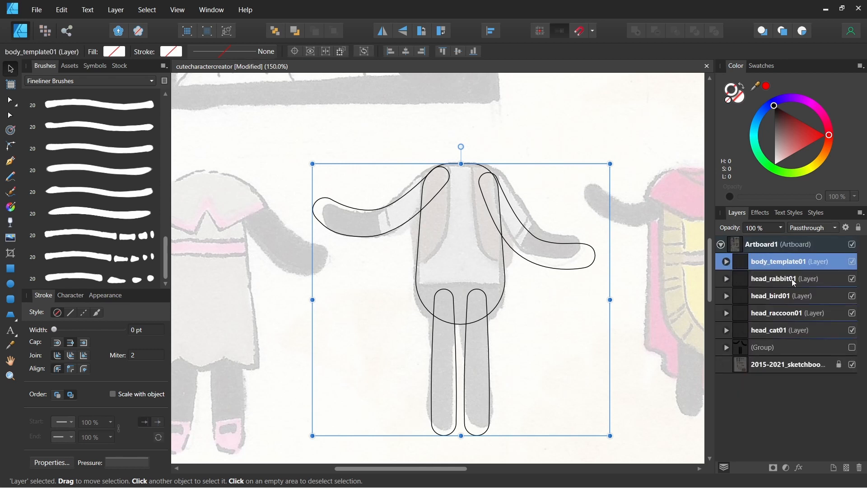
Move the grouped limb curves above the body_template01 layer, make them visible and inspect one arm's editable curve
{"action": "key", "text": "ctrl+v"}
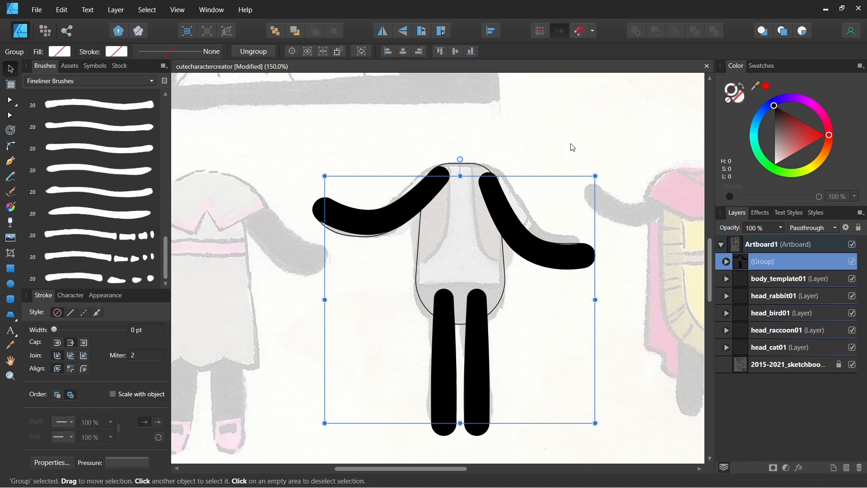
{"action": "double_click", "coordinate": [556, 252]}
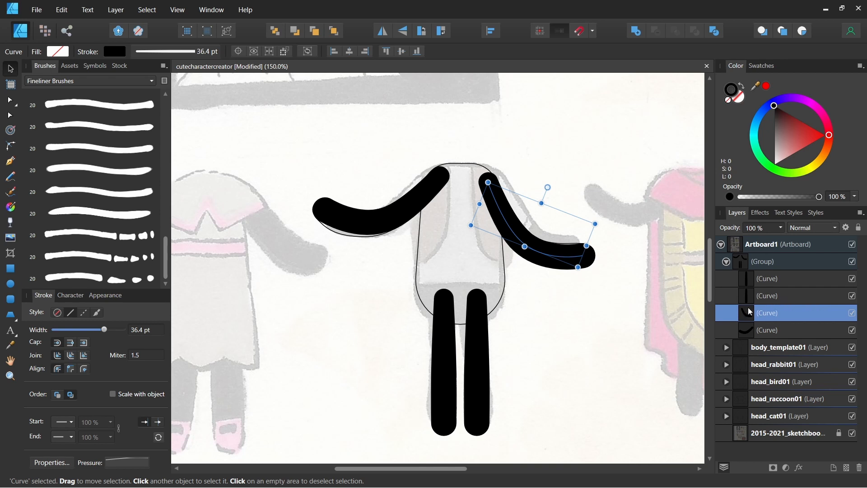
{"action": "left_click", "coordinate": [726, 262]}
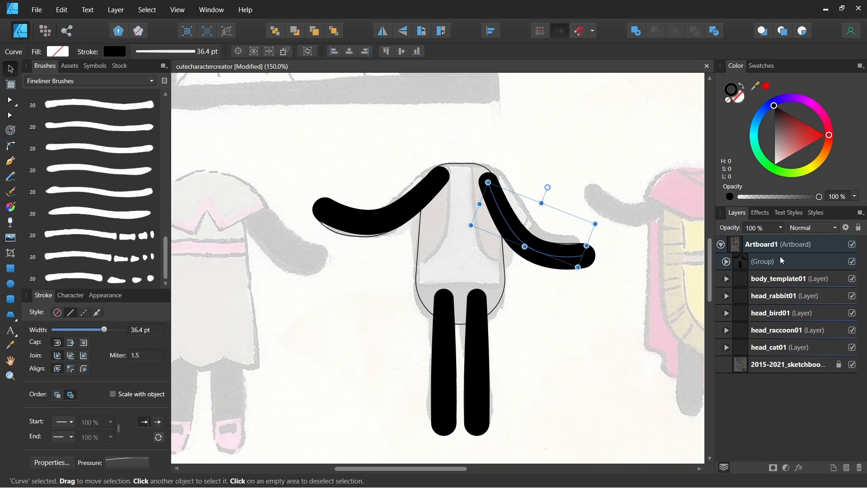
Try shifting the limb group slightly upward and undo the move
{"action": "left_click", "coordinate": [589, 168]}
{"action": "left_click", "coordinate": [535, 254]}
{"action": "mouse_move", "coordinate": [512, 232]}
{"action": "left_mouse_down"}
{"action": "mouse_move", "coordinate": [522, 256]}
{"action": "mouse_move", "coordinate": [536, 209]}
{"action": "mouse_move", "coordinate": [514, 211]}
{"action": "mouse_move", "coordinate": [525, 211]}
{"action": "mouse_move", "coordinate": [515, 201]}
{"action": "mouse_move", "coordinate": [546, 226]}
{"action": "mouse_move", "coordinate": [516, 215]}
{"action": "left_mouse_up"}
{"action": "key", "text": "ctrl+z"}
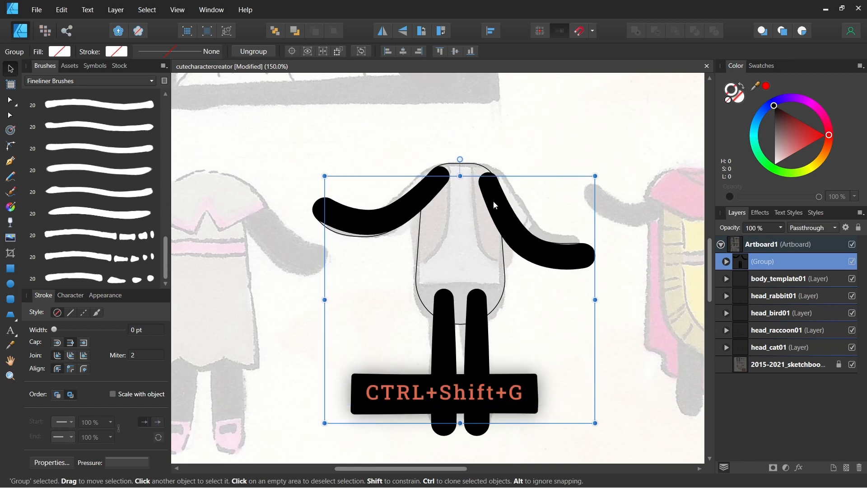
Hide the limb group and select the collapsed body_template01 layer
{"action": "left_click", "coordinate": [852, 261]}
{"action": "left_click", "coordinate": [804, 277]}
{"action": "left_click", "coordinate": [547, 234]}
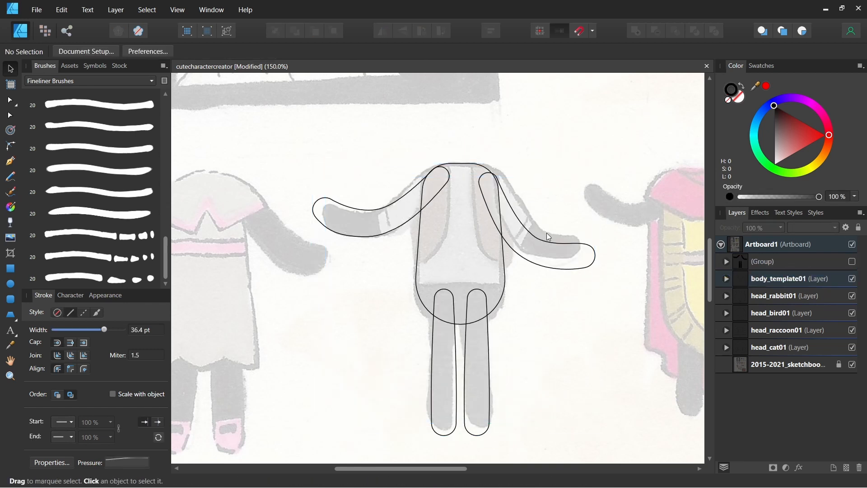
{"action": "left_click", "coordinate": [546, 242]}
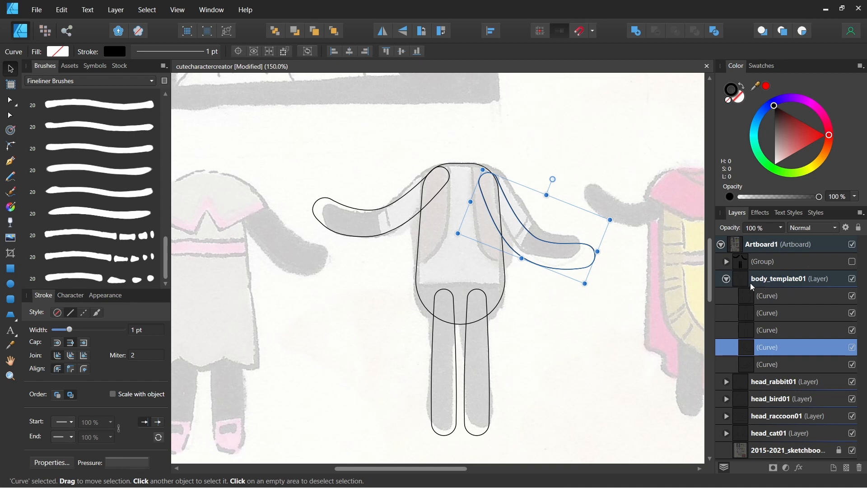
{"action": "left_click", "coordinate": [797, 277]}
{"action": "left_click", "coordinate": [728, 278]}
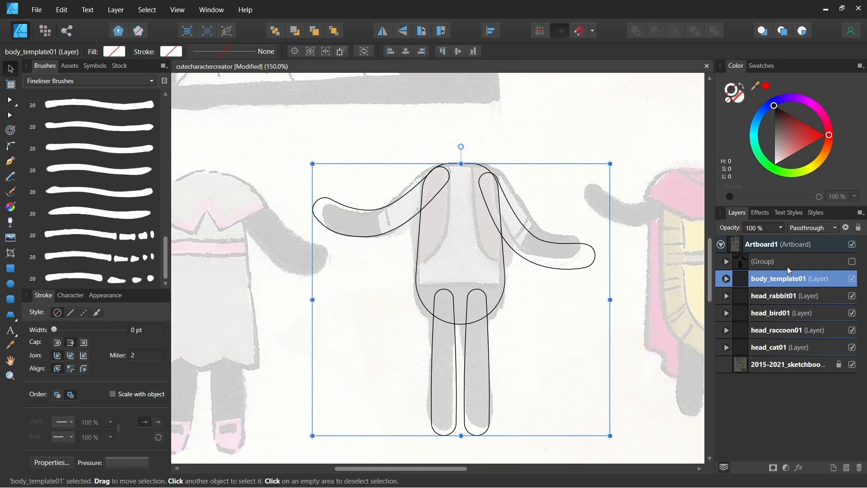
Try moving the limb group, undo it, and toggle the group's visibility on and off
{"action": "left_click", "coordinate": [787, 266]}
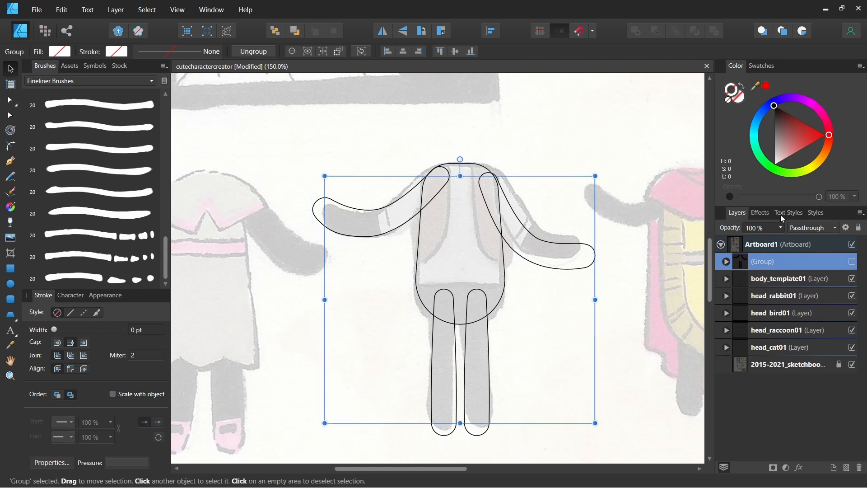
{"action": "left_click", "coordinate": [568, 244]}
{"action": "left_click", "coordinate": [596, 307]}
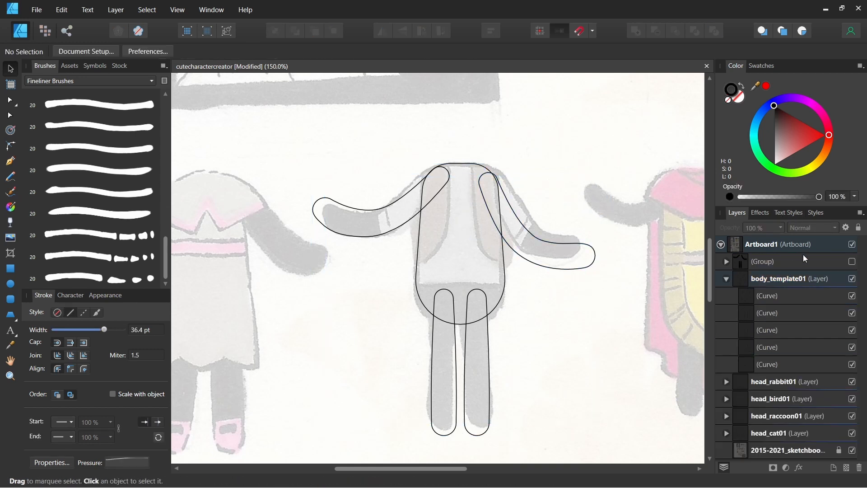
{"action": "left_click", "coordinate": [791, 259]}
{"action": "mouse_move", "coordinate": [534, 233]}
{"action": "left_mouse_down"}
{"action": "mouse_move", "coordinate": [537, 198]}
{"action": "mouse_move", "coordinate": [536, 252]}
{"action": "left_mouse_up"}
{"action": "key", "text": "ctrl+z"}
{"action": "left_click", "coordinate": [853, 262]}
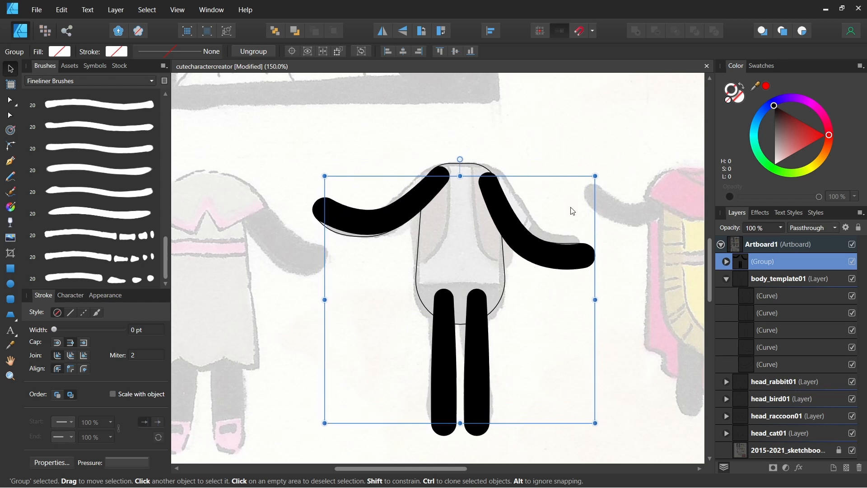
{"action": "left_click", "coordinate": [853, 262]}
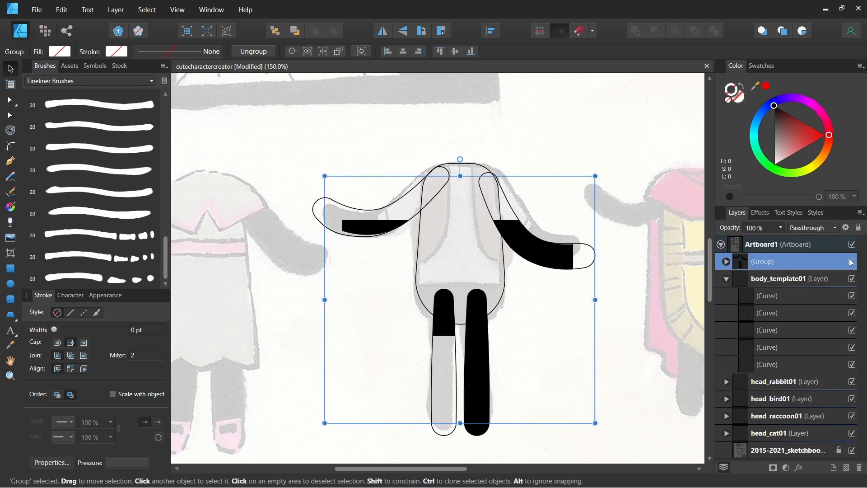
Bend the outer edge of the sleeve shape across the farmer body's outstretched arm
{"action": "left_click", "coordinate": [760, 296]}
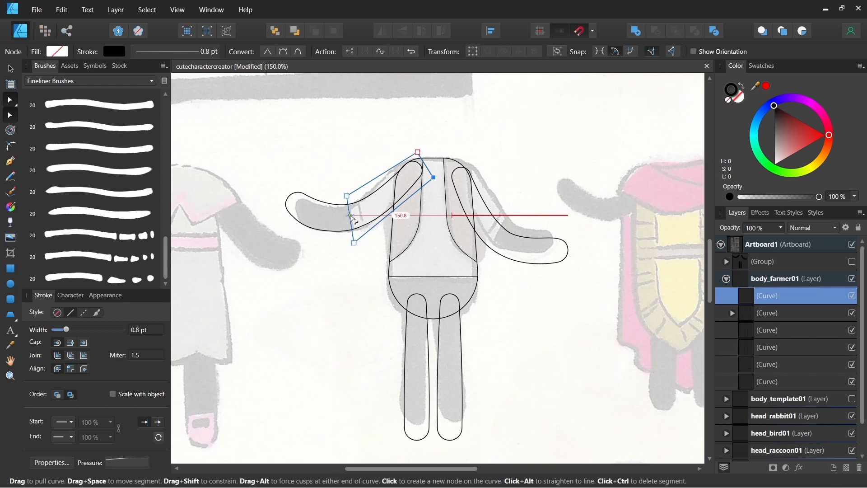
{"action": "mouse_move", "coordinate": [348, 217]}
{"action": "left_mouse_down"}
{"action": "mouse_move", "coordinate": [361, 244]}
{"action": "mouse_move", "coordinate": [353, 231]}
{"action": "left_mouse_up"}
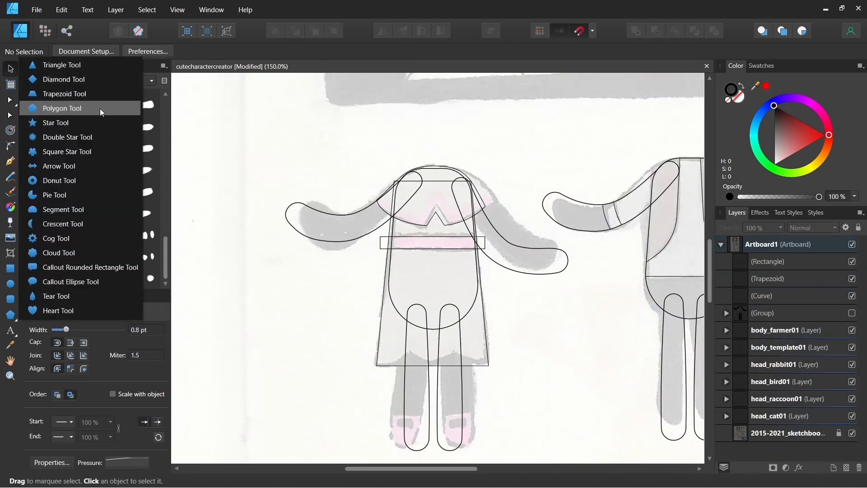
Draw a seven-sided polygon beside the dress and convert it to curves
{"action": "left_click", "coordinate": [101, 109]}
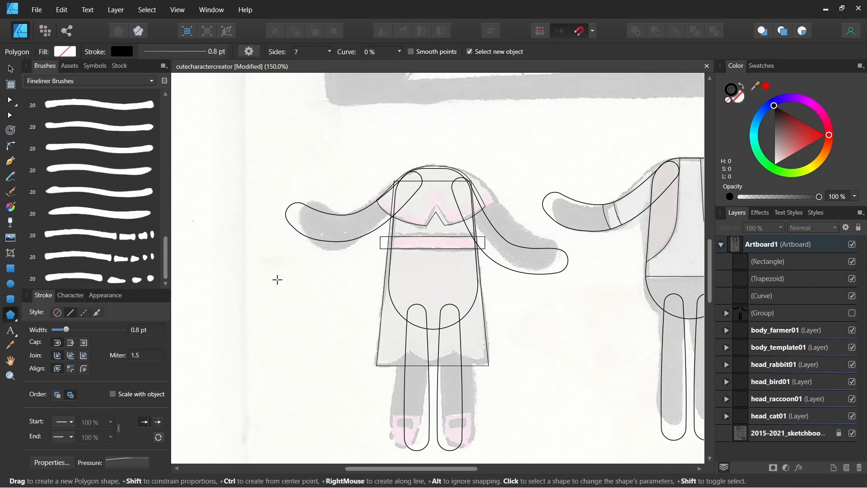
{"action": "left_click_drag", "start_coordinate": [277, 279], "coordinate": [352, 360]}
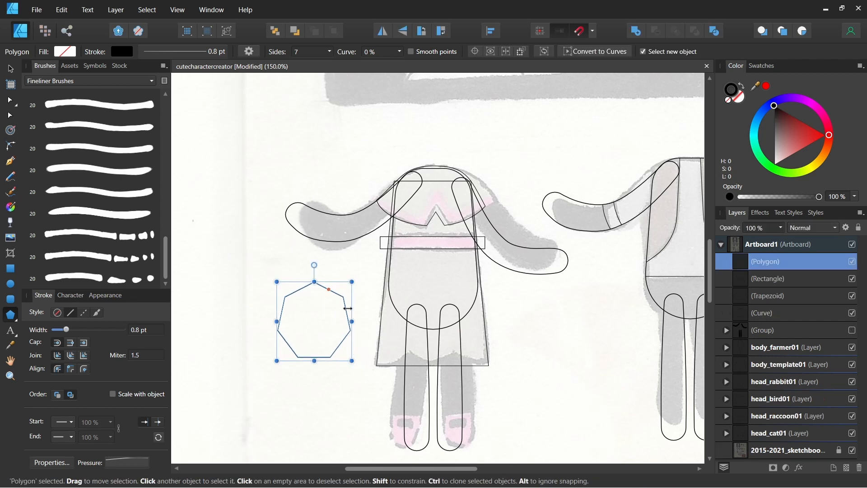
{"action": "key", "text": "v"}
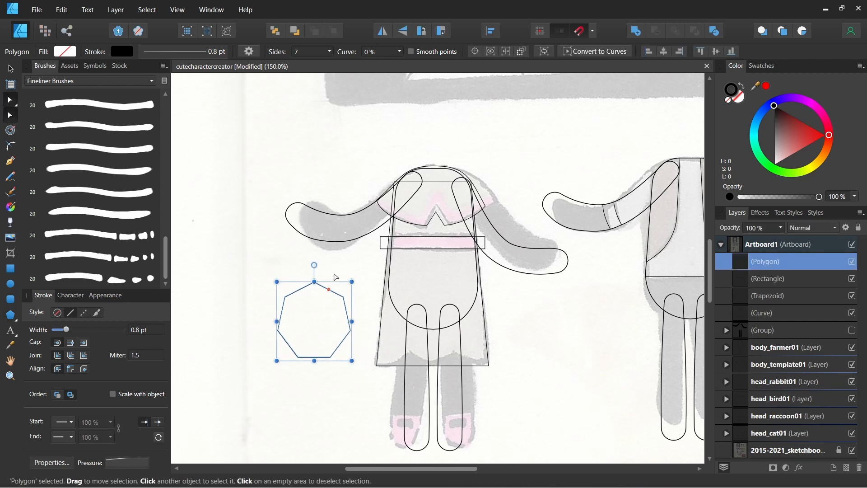
{"action": "key", "text": "ctrl+Return"}
Give the polygon's two upper side nodes large concave corners with the Corner Tool
{"action": "key", "text": "c"}
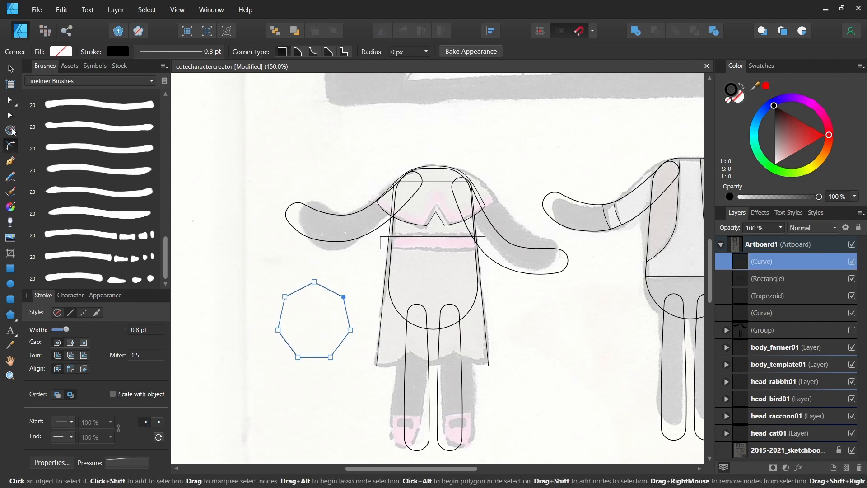
{"action": "left_click_drag", "start_coordinate": [355, 288], "coordinate": [277, 312]}
{"action": "left_click", "coordinate": [313, 56]}
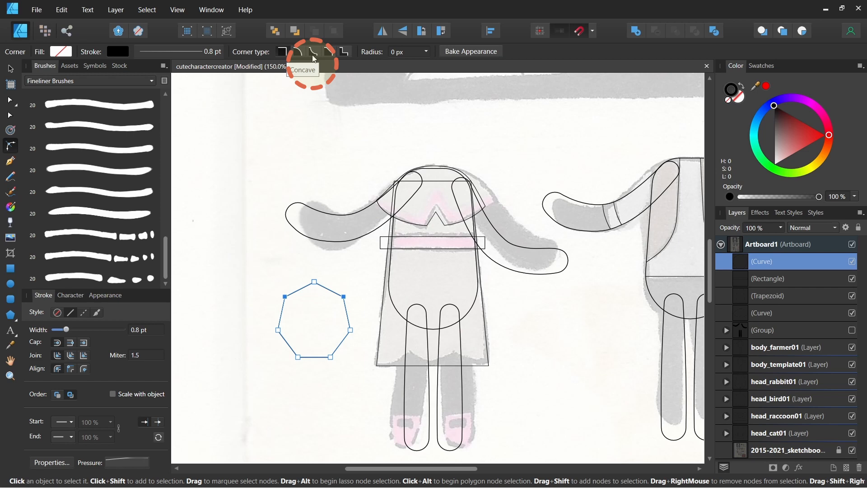
{"action": "left_click_drag", "start_coordinate": [344, 297], "coordinate": [245, 353]}
{"action": "key", "text": "v"}
{"action": "left_click", "coordinate": [246, 353]}
{"action": "left_click", "coordinate": [332, 355]}
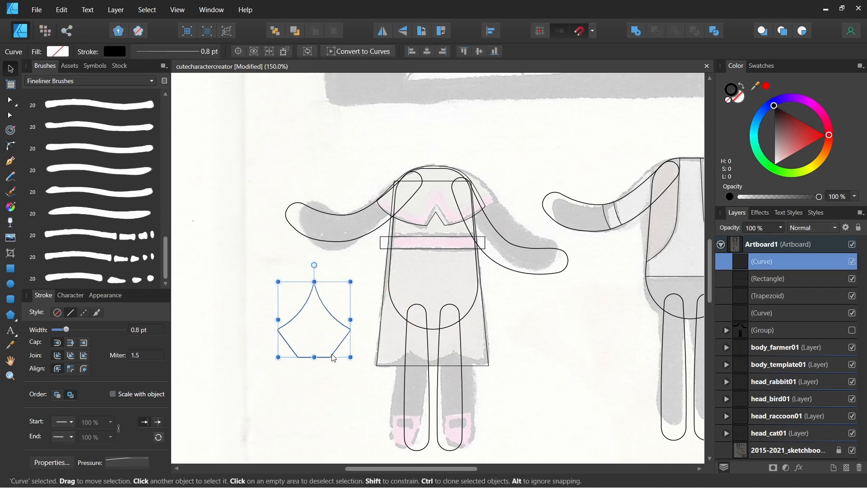
Test-squash the polygon's height, stretch it back and bake the appearance of its concave corners
{"action": "left_click_drag", "start_coordinate": [316, 357], "coordinate": [318, 320]}
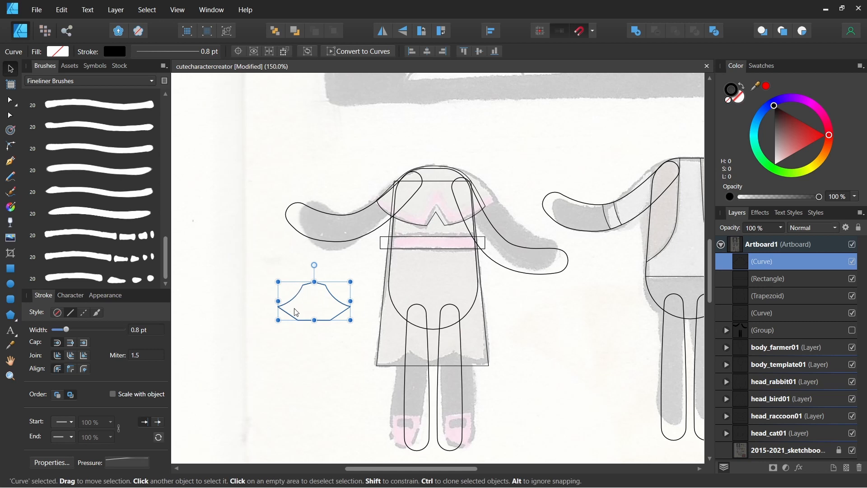
{"action": "left_click_drag", "start_coordinate": [316, 327], "coordinate": [317, 353]}
{"action": "key", "text": "c"}
{"action": "left_click", "coordinate": [473, 51]}
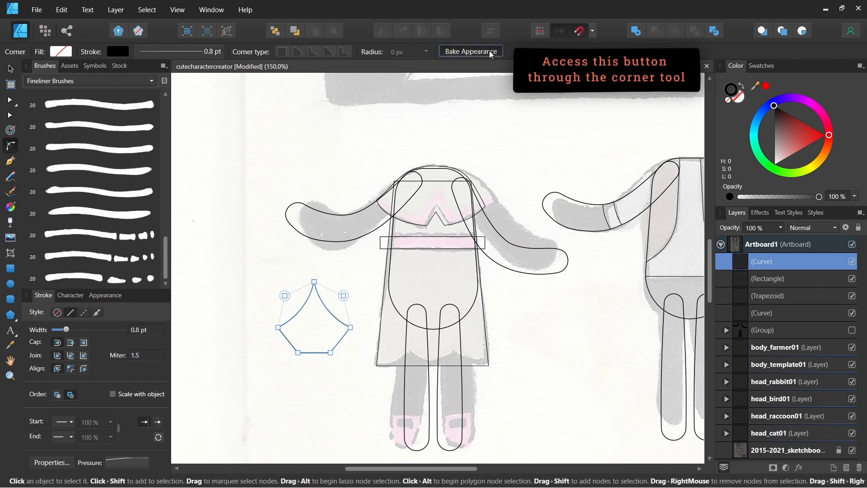
Place two copies of the concave shape side by side along the dress hem and unite them with Add
{"action": "key", "text": "v"}
{"action": "left_click_drag", "start_coordinate": [338, 320], "coordinate": [456, 384]}
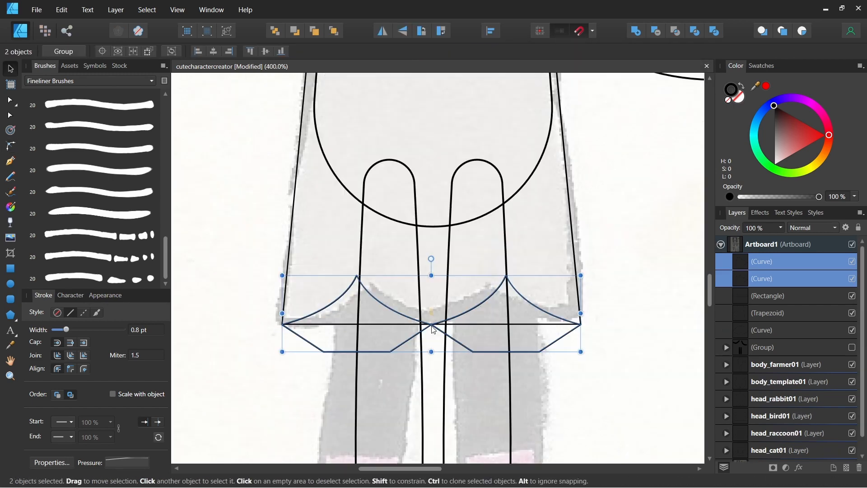
{"action": "left_click", "coordinate": [636, 32]}
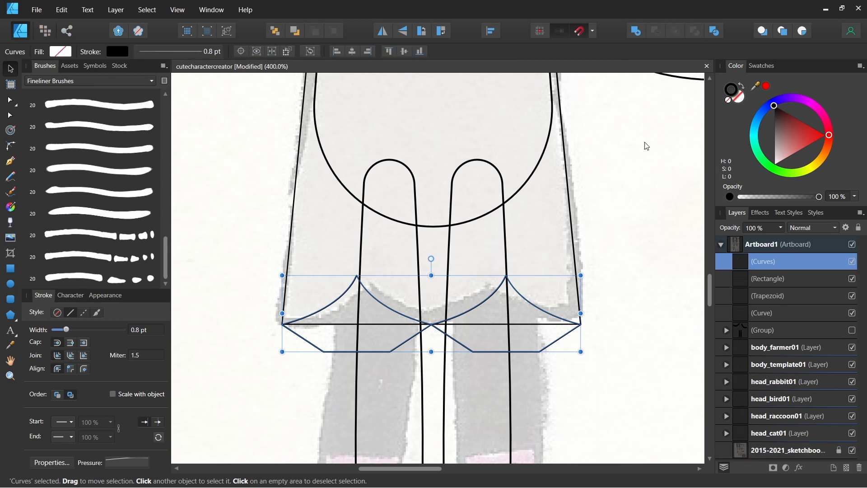
Subtract the united hem shapes from the dress trapezoid
{"action": "left_click", "coordinate": [449, 323], "text": "shift"}
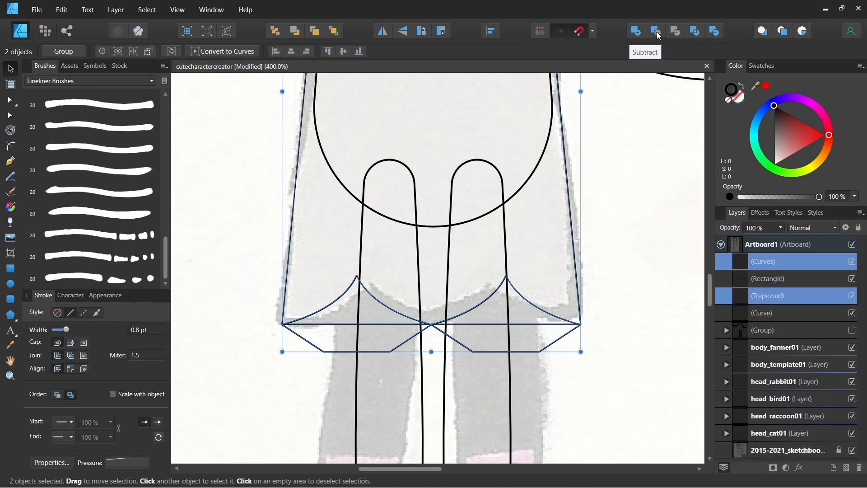
{"action": "left_click", "coordinate": [660, 35]}
{"action": "left_click", "coordinate": [568, 259]}
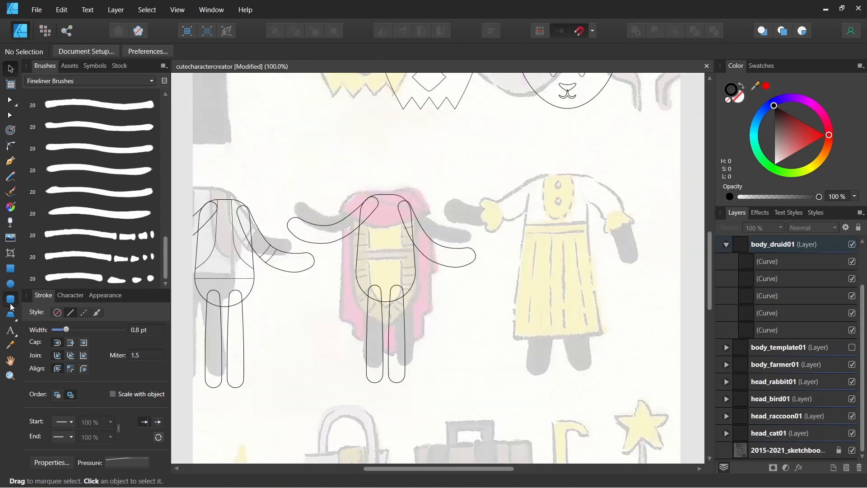
Block in the druid's cloak with overlapping trapezoids and a tilted triangle at the hem
{"action": "mouse_move", "coordinate": [338, 202]}
{"action": "left_mouse_down"}
{"action": "mouse_move", "coordinate": [435, 322]}
{"action": "mouse_move", "coordinate": [346, 201]}
{"action": "mouse_move", "coordinate": [353, 201]}
{"action": "left_mouse_up"}
{"action": "left_click", "coordinate": [10, 314]}
{"action": "key", "text": "v"}
{"action": "mouse_move", "coordinate": [387, 271]}
{"action": "left_mouse_down"}
{"action": "mouse_move", "coordinate": [387, 291]}
{"action": "mouse_move", "coordinate": [422, 283]}
{"action": "left_mouse_up"}
{"action": "left_click", "coordinate": [10, 315]}
{"action": "left_click_drag", "start_coordinate": [367, 310], "coordinate": [404, 349]}
{"action": "mouse_move", "coordinate": [385, 294]}
{"action": "left_mouse_down"}
{"action": "mouse_move", "coordinate": [394, 365]}
{"action": "mouse_move", "coordinate": [410, 354]}
{"action": "left_mouse_up"}
Convert the cloak shapes to curves and adjust their lower corners and bottom edges to match the sketch
{"action": "key", "text": "a"}
{"action": "key", "text": "ctrl+Return"}
{"action": "left_click_drag", "start_coordinate": [435, 322], "coordinate": [432, 310]}
{"action": "left_click_drag", "start_coordinate": [352, 338], "coordinate": [351, 327]}
{"action": "left_click", "coordinate": [390, 315]}
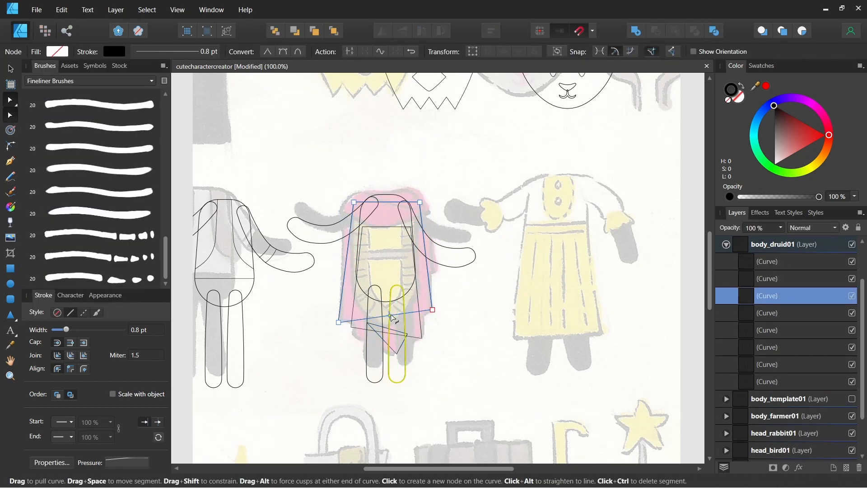
{"action": "left_click", "coordinate": [354, 332]}
{"action": "left_click", "coordinate": [397, 354]}
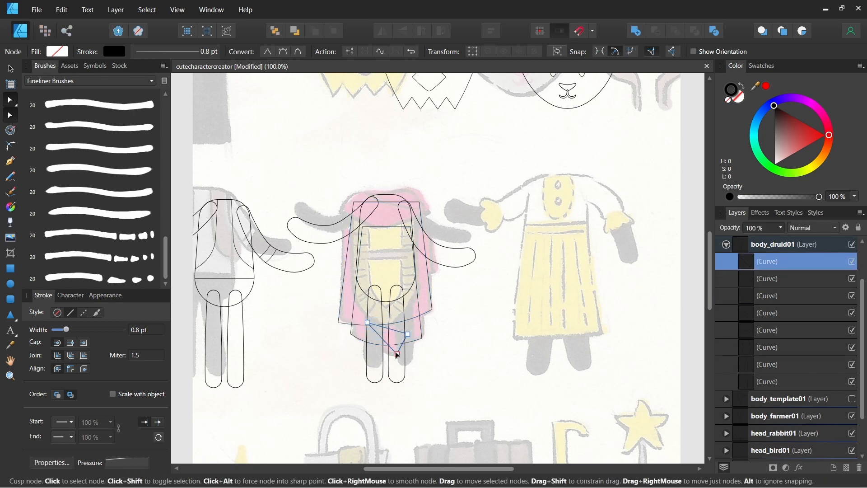
{"action": "left_click_drag", "start_coordinate": [398, 355], "coordinate": [396, 357]}
{"action": "left_click_drag", "start_coordinate": [382, 339], "coordinate": [380, 346]}
Combine the cloak shapes into an editable compound and send it behind the druid's body shapes
{"action": "key", "text": "v"}
{"action": "left_click", "coordinate": [417, 276], "text": "shift"}
{"action": "left_click", "coordinate": [431, 299], "text": "shift"}
{"action": "left_click", "coordinate": [636, 30], "text": "alt"}
{"action": "left_click", "coordinate": [275, 30]}
{"action": "left_click", "coordinate": [426, 258]}
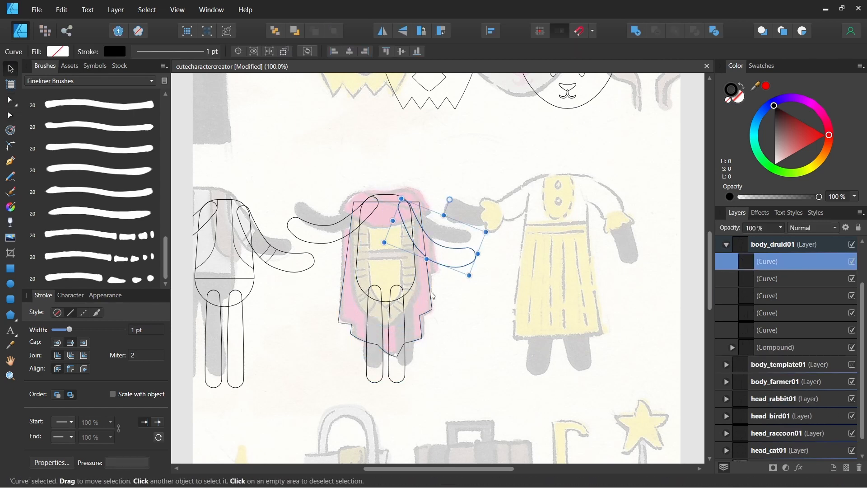
Draw a five-sided polygon pointing downward over the druid's tunic and convert it to curves
{"action": "left_click", "coordinate": [10, 315]}
{"action": "mouse_move", "coordinate": [298, 232]}
{"action": "left_mouse_down"}
{"action": "mouse_move", "coordinate": [348, 319]}
{"action": "mouse_move", "coordinate": [357, 316]}
{"action": "left_mouse_up"}
{"action": "key", "text": "v"}
{"action": "left_click_drag", "start_coordinate": [328, 216], "coordinate": [325, 319]}
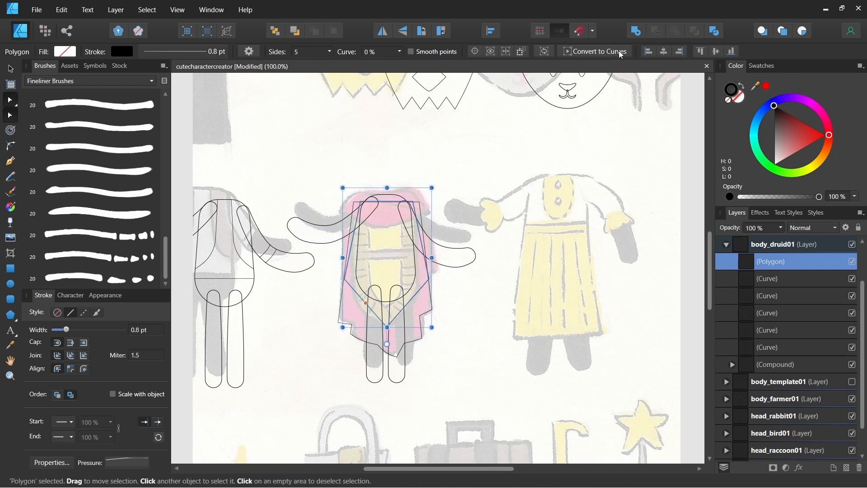
{"action": "left_click", "coordinate": [622, 55]}
Select the tunic polygon's two side nodes and move them symmetrically inward using transform mode
{"action": "left_click", "coordinate": [429, 279]}
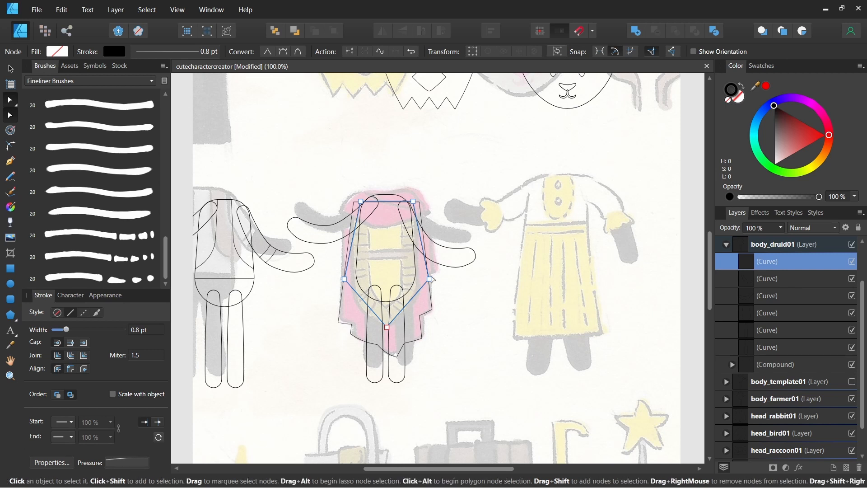
{"action": "left_click", "coordinate": [344, 279], "text": "shift"}
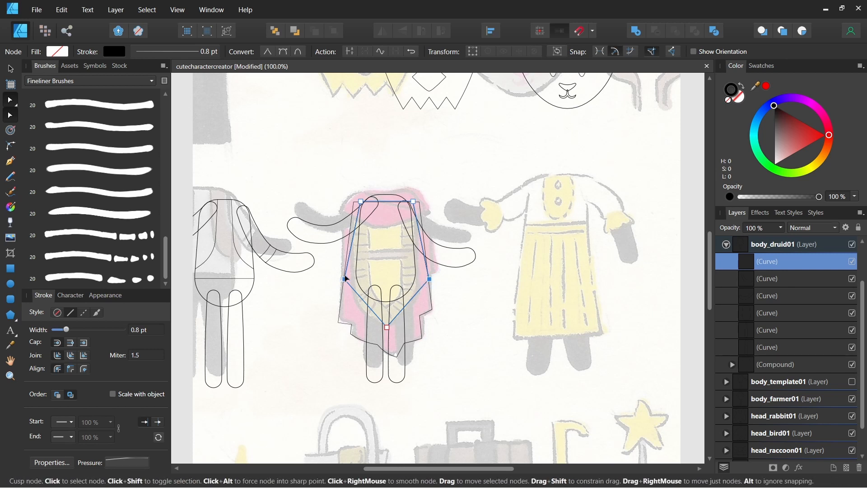
{"action": "left_click", "coordinate": [474, 51]}
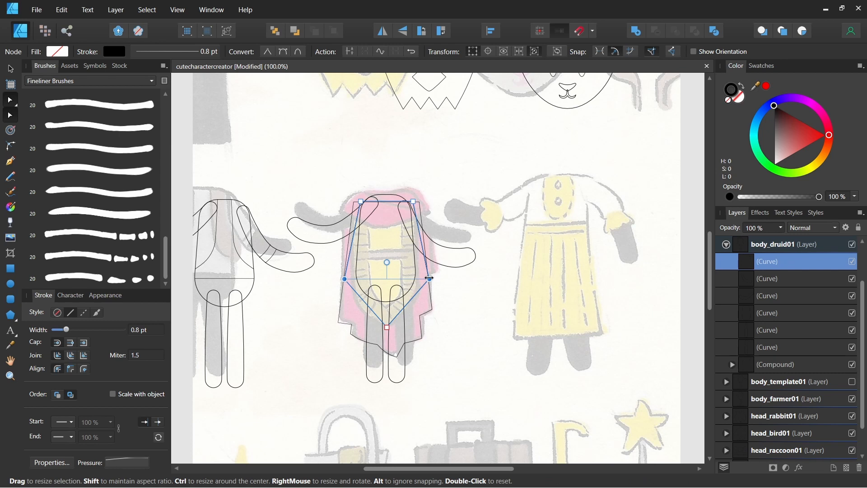
{"action": "left_click_drag", "start_coordinate": [430, 278], "coordinate": [421, 277]}
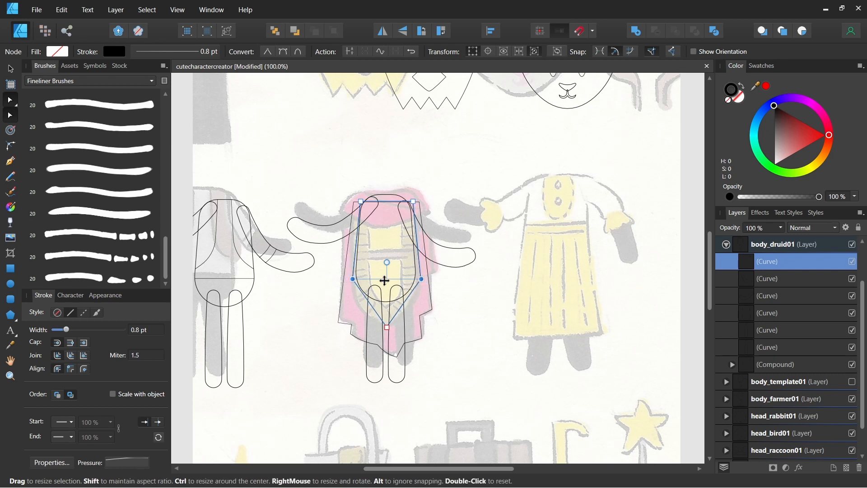
Round the tunic shape's two side corners while keeping its lower point sharp
{"action": "left_click", "coordinate": [388, 329]}
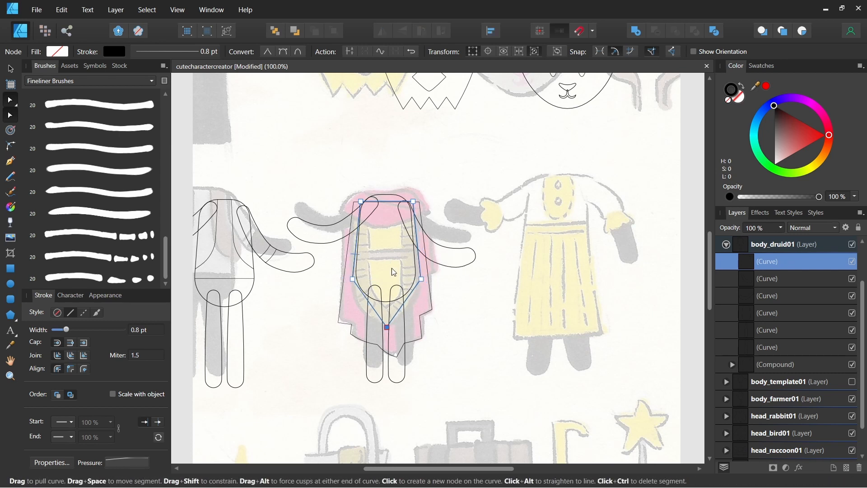
{"action": "key", "text": "c"}
{"action": "key", "text": "a"}
{"action": "left_click_drag", "start_coordinate": [422, 278], "coordinate": [423, 299]}
Hide the two arm curves and the cloak compound in body_druid01 and choose the Trapezoid Tool
{"action": "left_click", "coordinate": [852, 279]}
{"action": "left_click", "coordinate": [852, 296]}
{"action": "left_click", "coordinate": [852, 364]}
{"action": "scroll", "coordinate": [336, 295], "scroll_direction": "up", "scroll_amount": 2}
{"action": "left_click", "coordinate": [10, 315]}
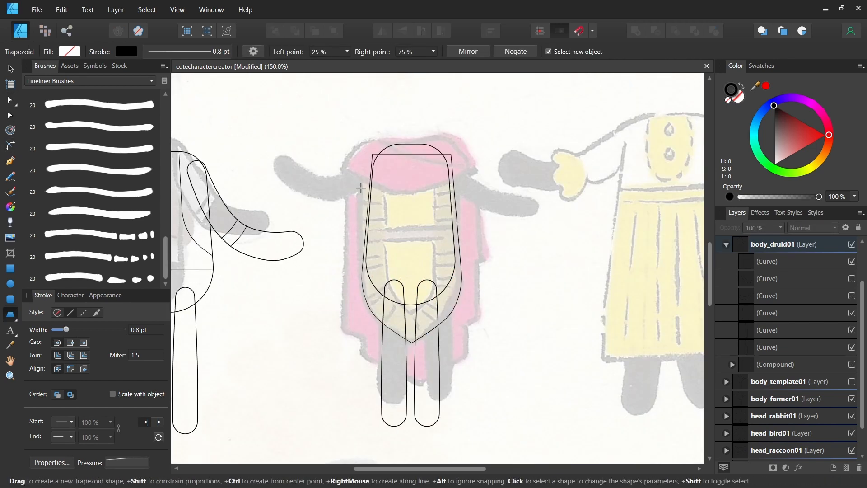
Draw trapezoids around the edge of the druid's tunic and rotate them to follow its outline as a fringe
{"action": "mouse_move", "coordinate": [360, 188]}
{"action": "left_mouse_down"}
{"action": "mouse_move", "coordinate": [383, 231]}
{"action": "mouse_move", "coordinate": [372, 237]}
{"action": "left_mouse_up"}
{"action": "mouse_move", "coordinate": [371, 271]}
{"action": "left_mouse_down"}
{"action": "mouse_move", "coordinate": [397, 317]}
{"action": "mouse_move", "coordinate": [431, 311]}
{"action": "left_mouse_up"}
{"action": "left_click_drag", "start_coordinate": [444, 289], "coordinate": [463, 267]}
{"action": "left_click", "coordinate": [455, 251], "text": "shift"}
{"action": "left_click_drag", "start_coordinate": [459, 280], "coordinate": [455, 304]}
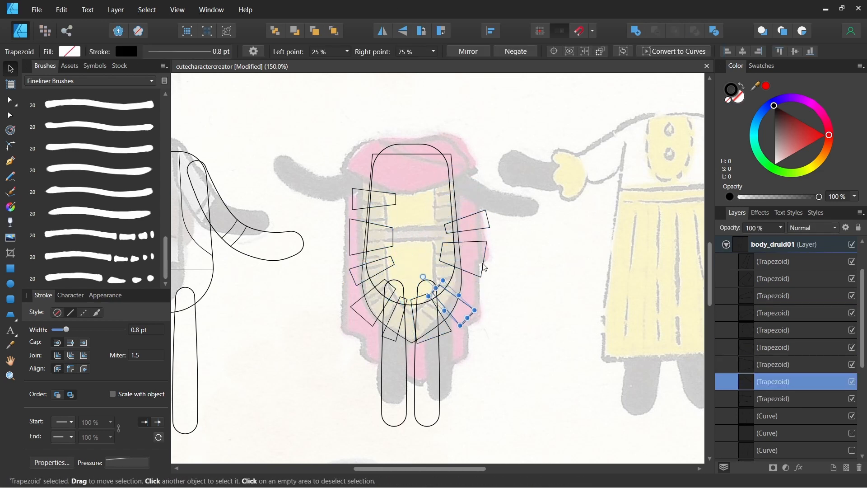
{"action": "left_click_drag", "start_coordinate": [460, 248], "coordinate": [459, 224]}
{"action": "left_click_drag", "start_coordinate": [420, 221], "coordinate": [420, 227]}
{"action": "left_click_drag", "start_coordinate": [460, 279], "coordinate": [418, 205]}
Group all the fringe trapezoids in body_druid01 and hide the group
{"action": "left_click", "coordinate": [11, 315]}
{"action": "key", "text": "v"}
{"action": "left_click", "coordinate": [773, 261]}
{"action": "left_click", "coordinate": [773, 433], "text": "shift"}
{"action": "key", "text": "ctrl+g"}
{"action": "left_click_drag", "start_coordinate": [768, 244], "coordinate": [752, 270]}
Contour the druid's pointed tunic curve inward with the Contour Tool
{"action": "left_click", "coordinate": [753, 277]}
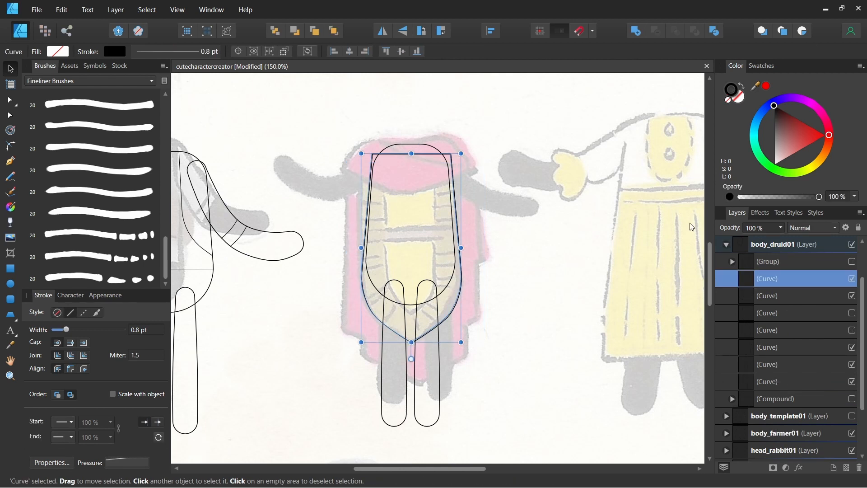
{"action": "left_click", "coordinate": [10, 130]}
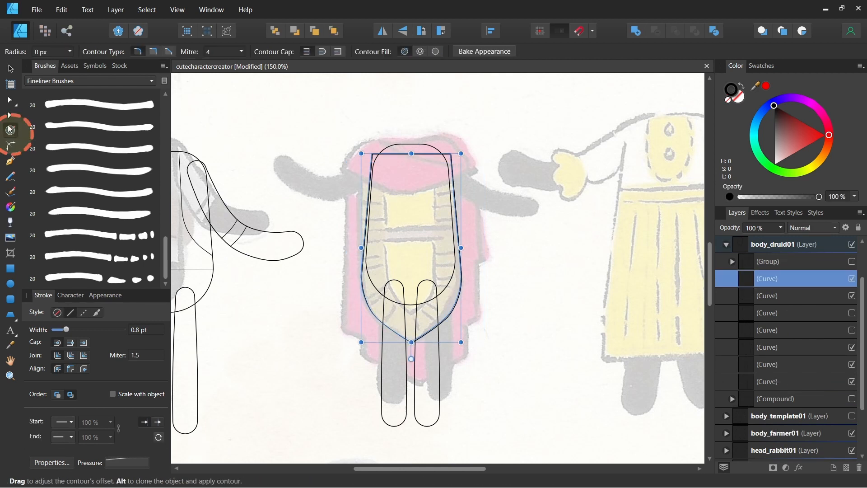
{"action": "left_click_drag", "start_coordinate": [465, 264], "coordinate": [440, 265]}
Draw a 12-bubble cloud with 82% inner radius, intersect it with an overlapping ellipse, and rotate the resulting scalloped cuff upside down
{"action": "left_click_drag", "start_coordinate": [307, 240], "coordinate": [398, 329]}
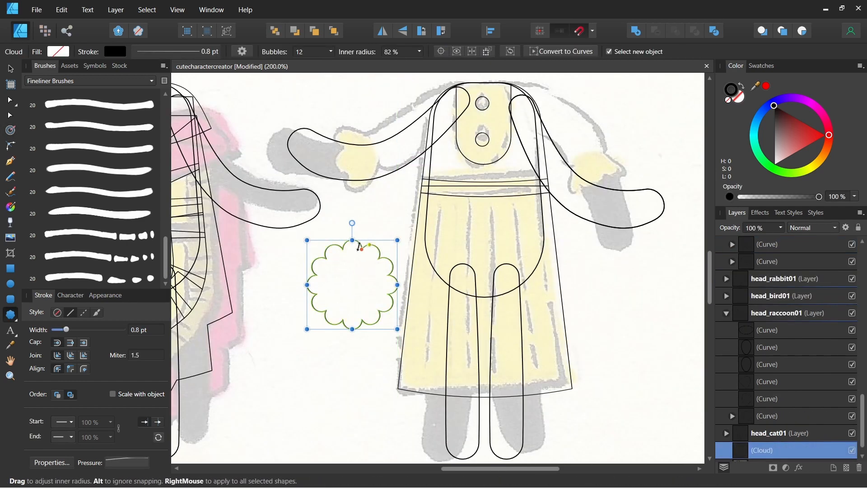
{"action": "left_click", "coordinate": [11, 283]}
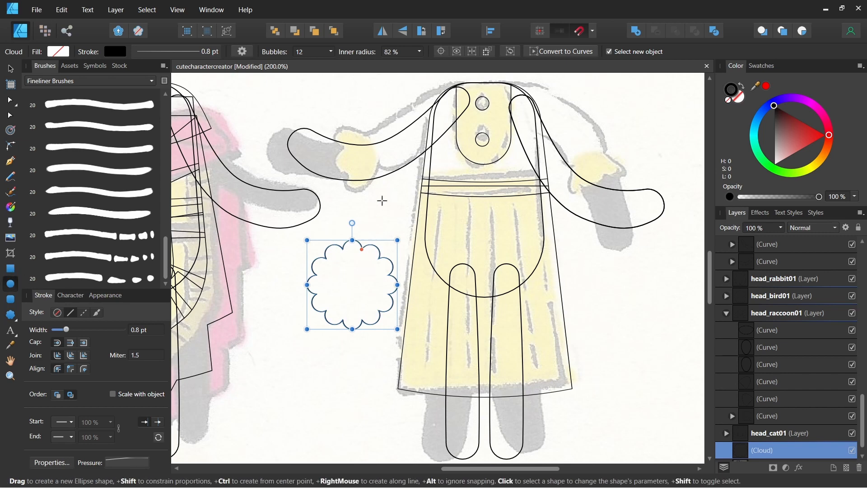
{"action": "left_click_drag", "start_coordinate": [391, 186], "coordinate": [317, 275]}
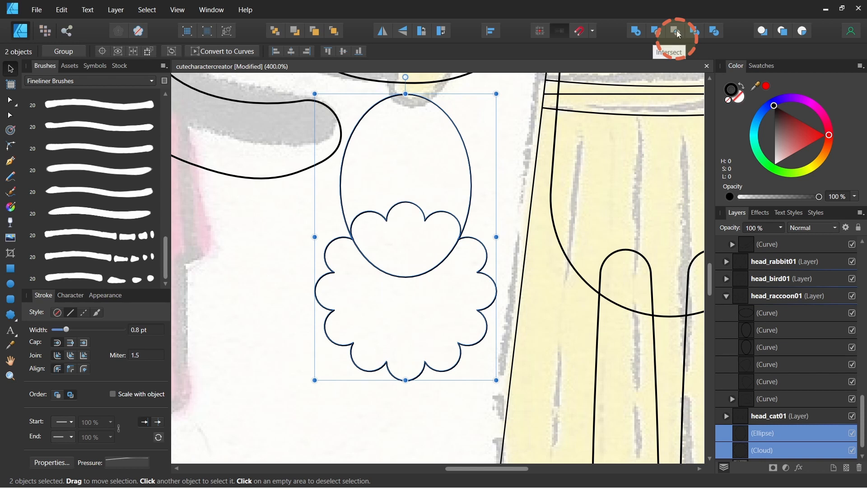
{"action": "left_click", "coordinate": [679, 34]}
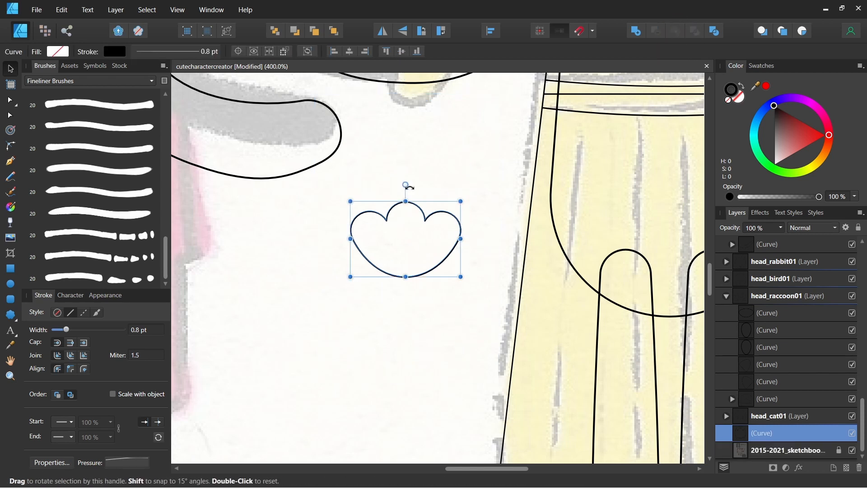
{"action": "left_click_drag", "start_coordinate": [406, 185], "coordinate": [408, 325]}
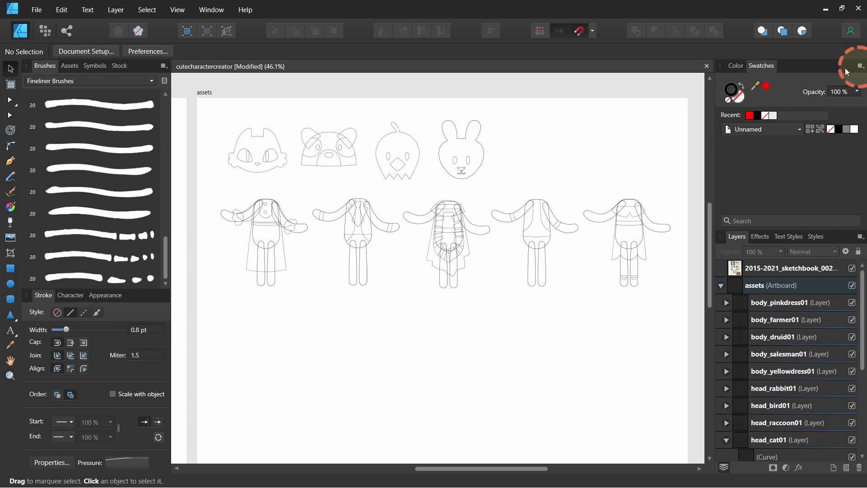
Add an application palette and rename it Cute Character Creator
{"action": "left_click", "coordinate": [860, 67]}
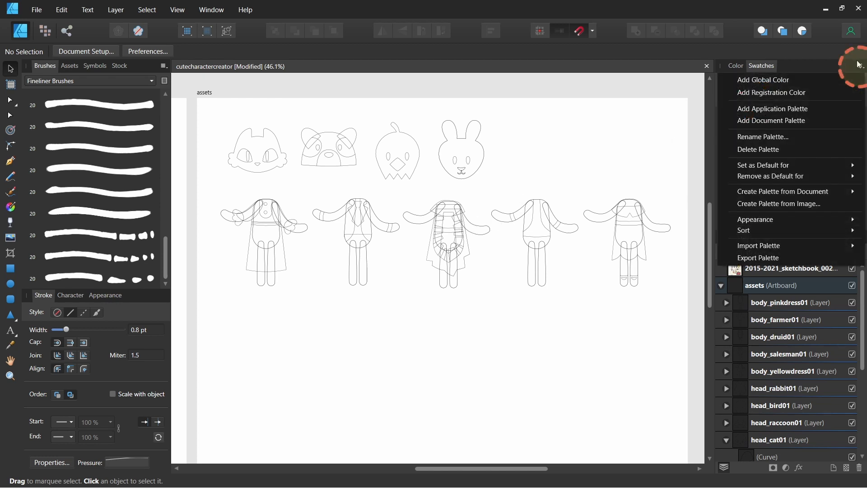
{"action": "left_click", "coordinate": [805, 109]}
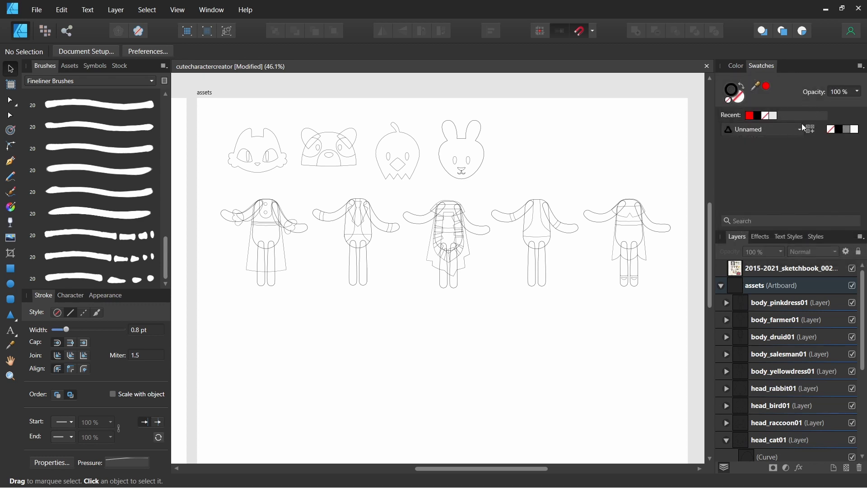
{"action": "left_click", "coordinate": [860, 65]}
{"action": "left_click", "coordinate": [759, 138]}
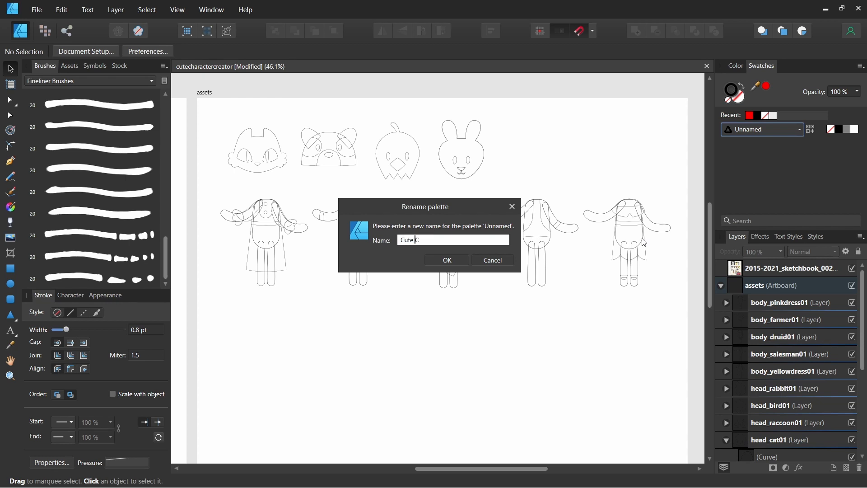
{"action": "type", "text": "Cute Character Creat"}
{"action": "type", "text": "or"}
{"action": "key", "text": "Return"}
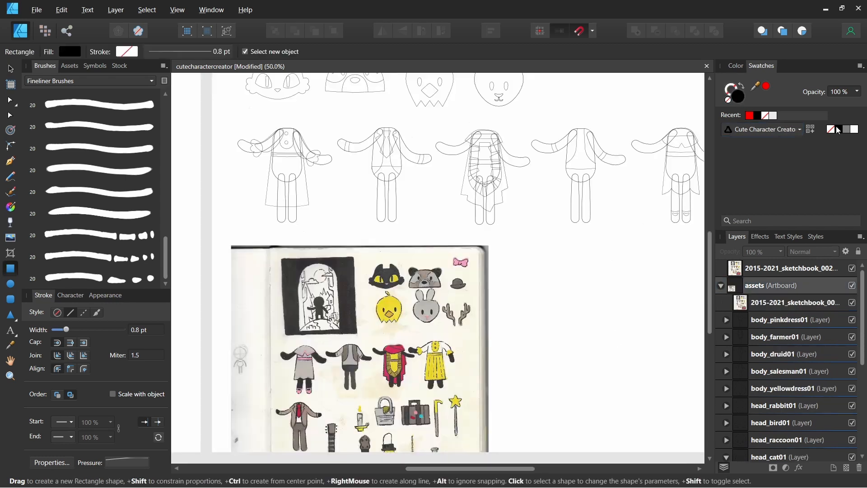
Add the current black fill to the Cute Character Creator palette and name the swatch Black
{"action": "left_click", "coordinate": [810, 130]}
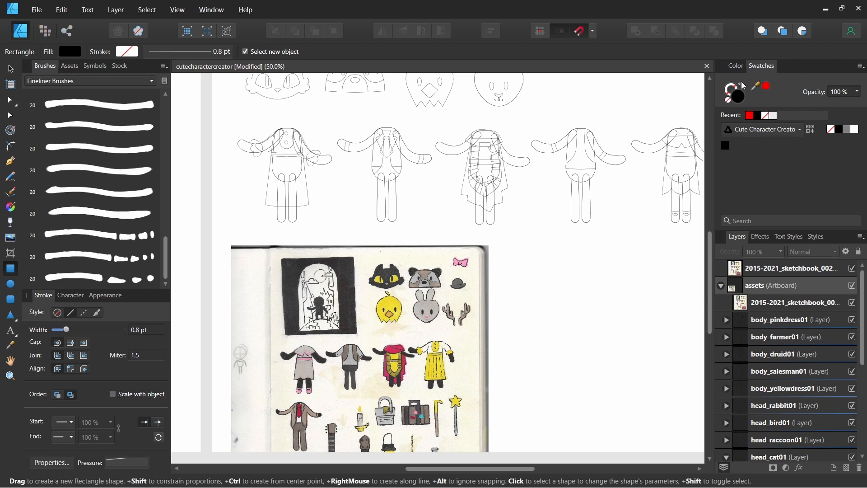
{"action": "right_click", "coordinate": [725, 145]}
{"action": "left_click", "coordinate": [647, 198]}
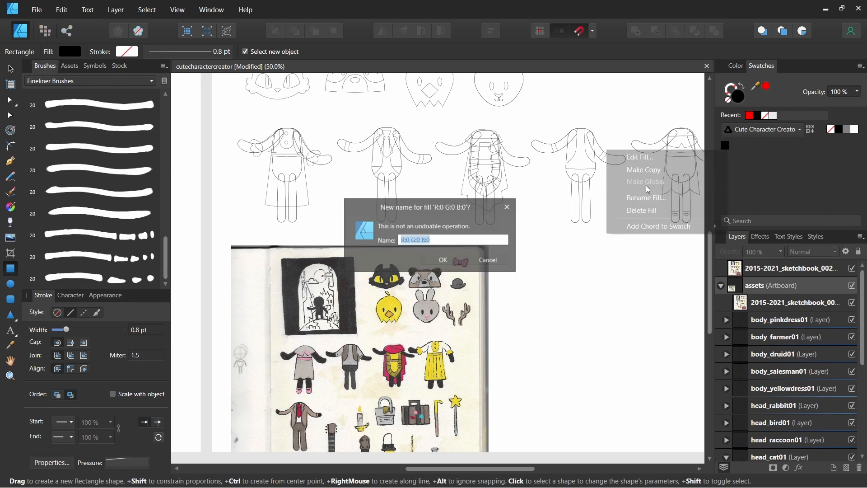
{"action": "type", "text": "Black"}
{"action": "key", "text": "Return"}
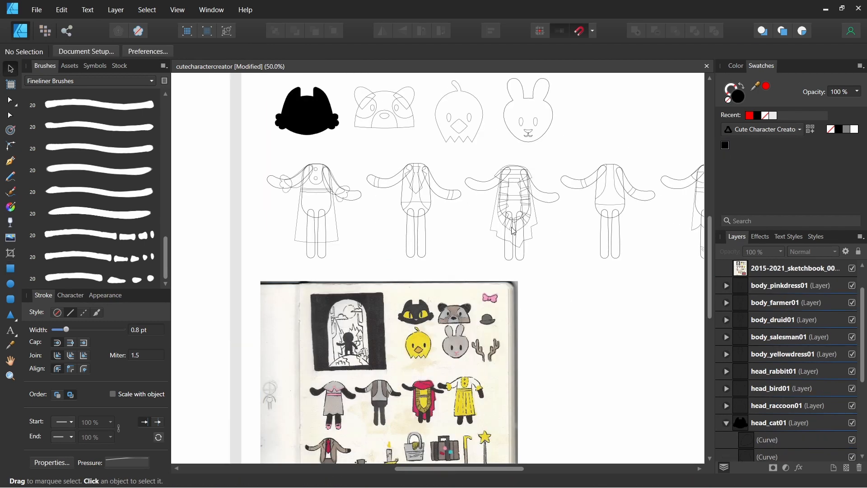
Sample the yellow from the sketchbook image, add it to the palette and name the swatch Canary
{"action": "key", "text": "i"}
{"action": "left_click", "coordinate": [761, 66]}
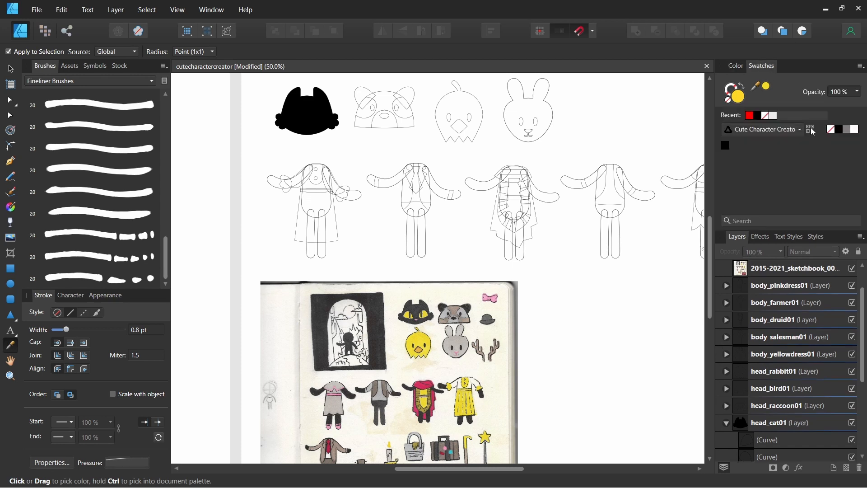
{"action": "left_click", "coordinate": [811, 130]}
{"action": "right_click", "coordinate": [726, 147]}
{"action": "left_click", "coordinate": [660, 199]}
{"action": "type", "text": "Canary"}
{"action": "key", "text": "Return"}
Fill the cat's two eye curves in head_cat01 with the Canary swatch
{"action": "left_click", "coordinate": [320, 128]}
{"action": "key", "text": "v"}
{"action": "left_click", "coordinate": [767, 440]}
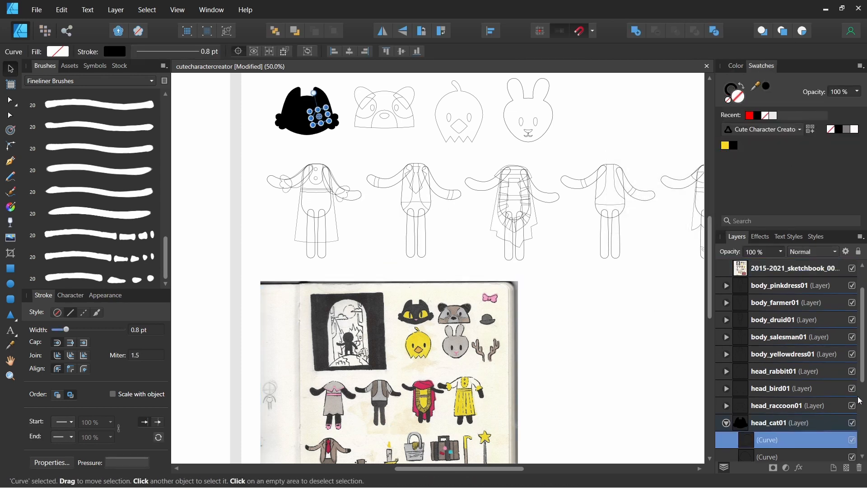
{"action": "left_click", "coordinate": [767, 354], "text": "shift"}
{"action": "left_click_drag", "start_coordinate": [766, 354], "coordinate": [744, 414]}
{"action": "left_click", "coordinate": [725, 146]}
{"action": "left_click", "coordinate": [624, 307]}
Fill the cat's two narrow pupil curves with the Black swatch
{"action": "left_click", "coordinate": [766, 337]}
{"action": "left_click", "coordinate": [767, 354], "text": "shift"}
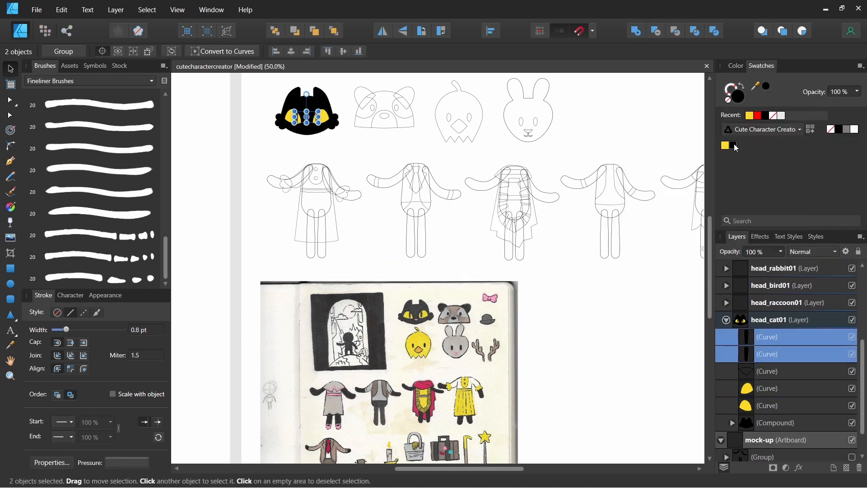
{"action": "left_click", "coordinate": [621, 299]}
Colour the cat's nose with the pink sampled from the sketched bow
{"action": "left_click", "coordinate": [767, 371]}
{"action": "key", "text": "i"}
{"action": "left_click", "coordinate": [490, 298]}
Adjust the raccoon head's brown fill to H 25, S 19, L 61 and rename its palette swatch with a name starting "Ash B"
{"action": "left_click", "coordinate": [736, 66]}
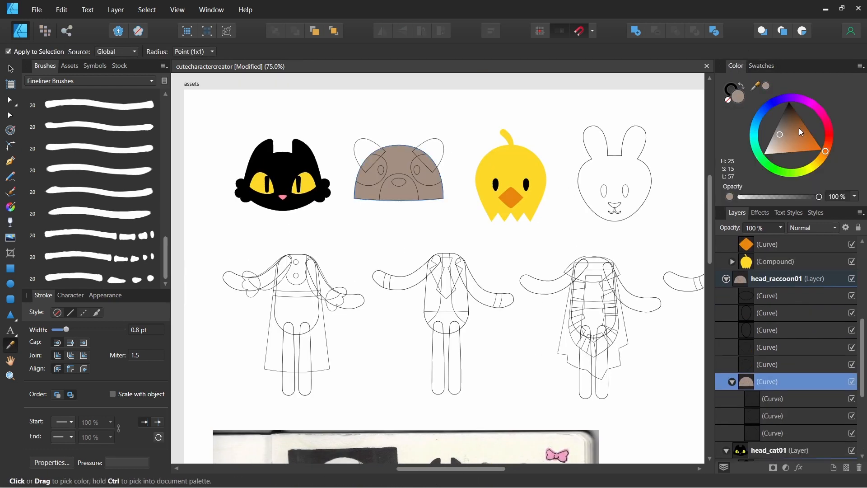
{"action": "left_click_drag", "start_coordinate": [799, 128], "coordinate": [779, 136]}
{"action": "left_click", "coordinate": [762, 64]}
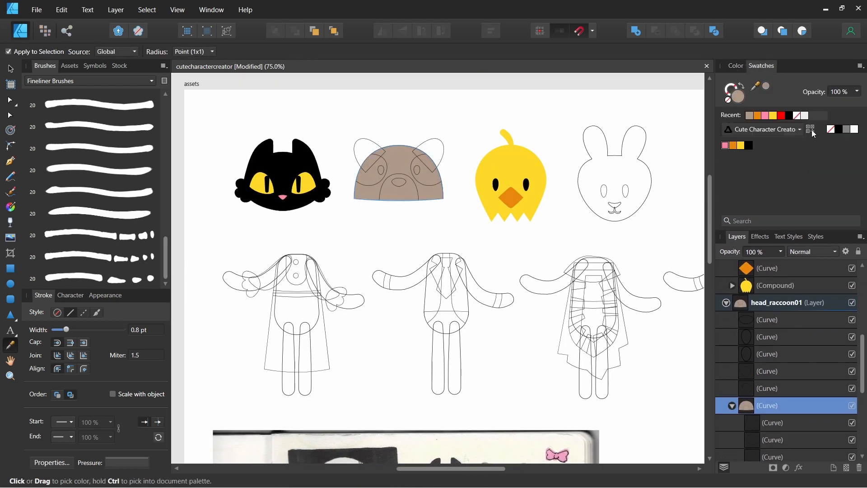
{"action": "right_click", "coordinate": [727, 150]}
{"action": "type", "text": "raccoon"}
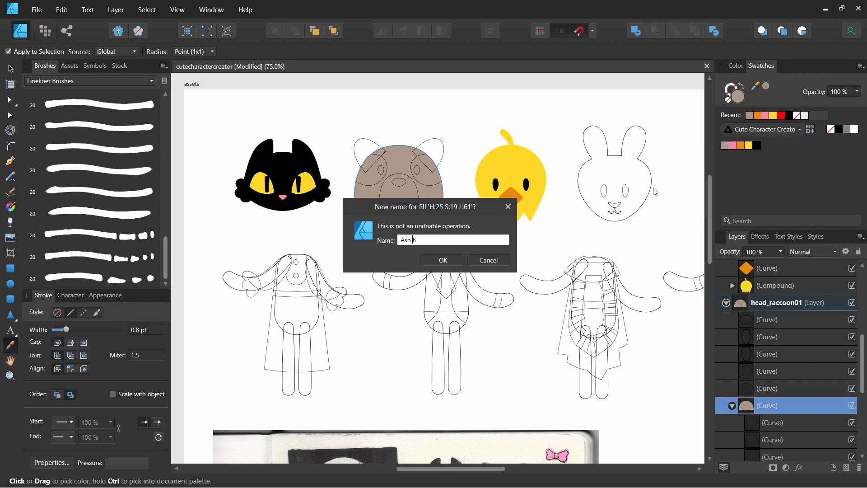
{"action": "key", "text": "Return"}
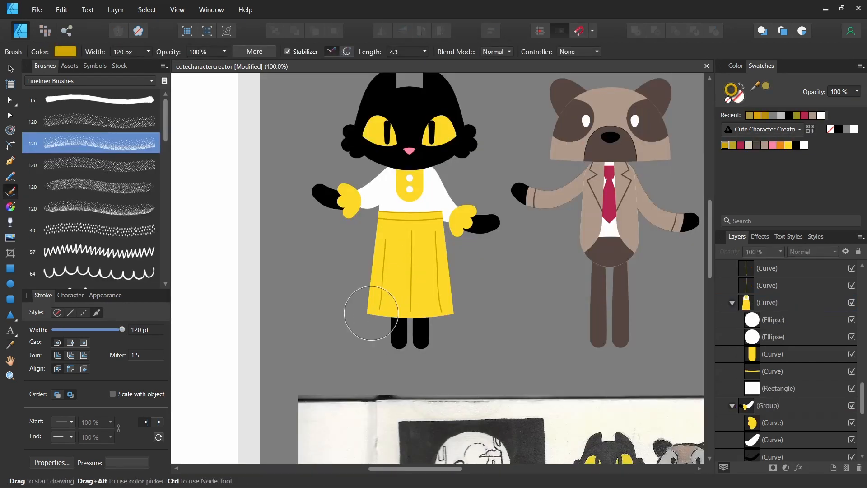
Paint a 120 pt stippled fineliner stroke across the hem of the cat's yellow skirt
{"action": "mouse_move", "coordinate": [371, 313]}
{"action": "left_mouse_down"}
{"action": "mouse_move", "coordinate": [431, 317]}
{"action": "mouse_move", "coordinate": [474, 333]}
{"action": "left_mouse_up"}
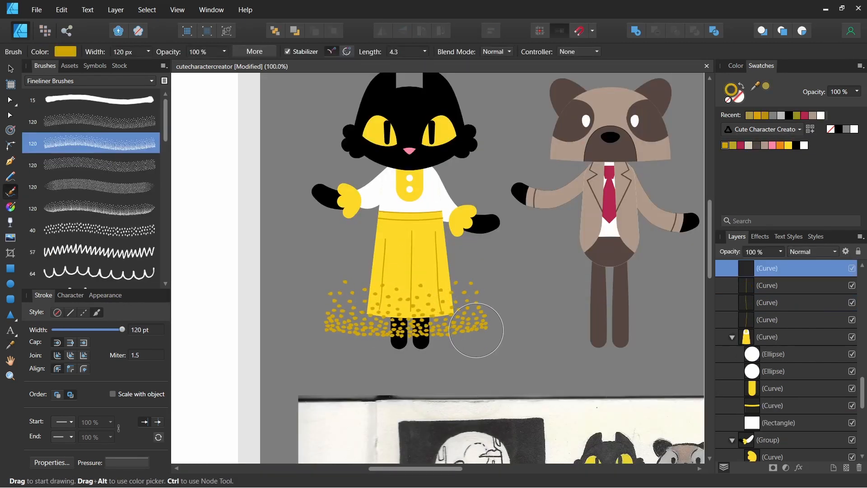
{"action": "key", "text": "v"}
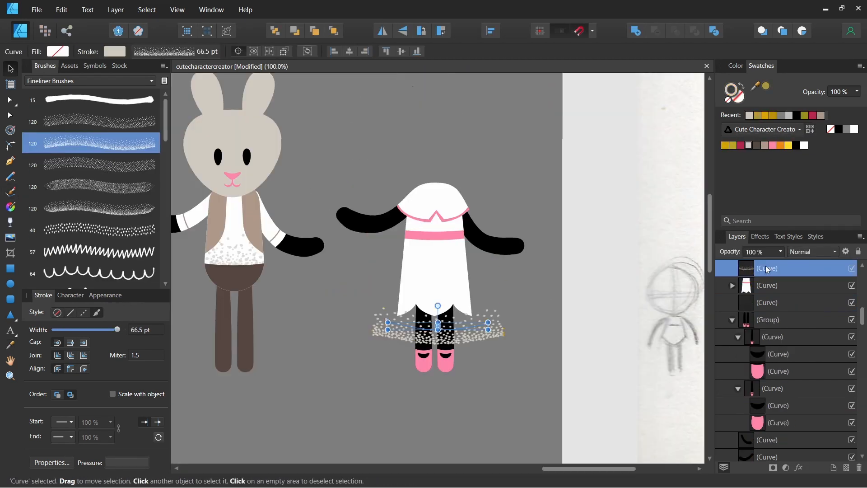
Clip the stippled stroke inside the body_pinkdress01 dress, fit it to the hem at 69.4 pt width and colour it pink
{"action": "left_click_drag", "start_coordinate": [767, 269], "coordinate": [769, 288]}
{"action": "left_click_drag", "start_coordinate": [478, 323], "coordinate": [478, 302]}
{"action": "key", "text": "a"}
{"action": "left_click_drag", "start_coordinate": [381, 296], "coordinate": [397, 301]}
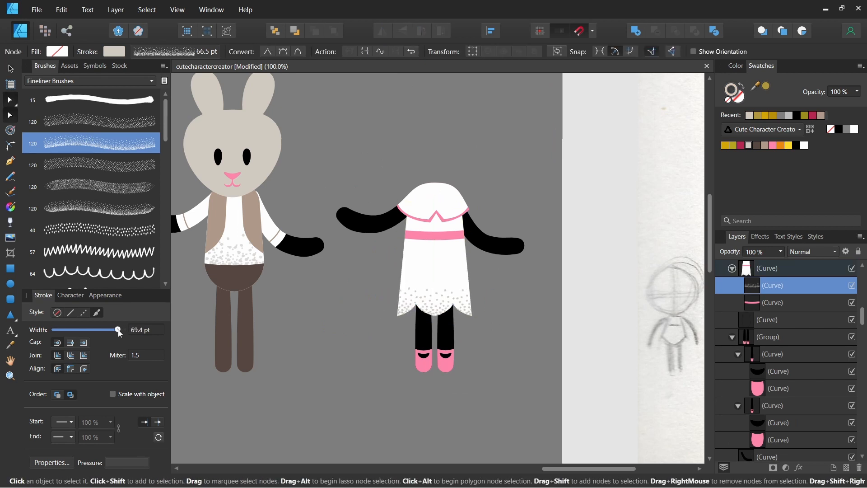
{"action": "left_click", "coordinate": [771, 145]}
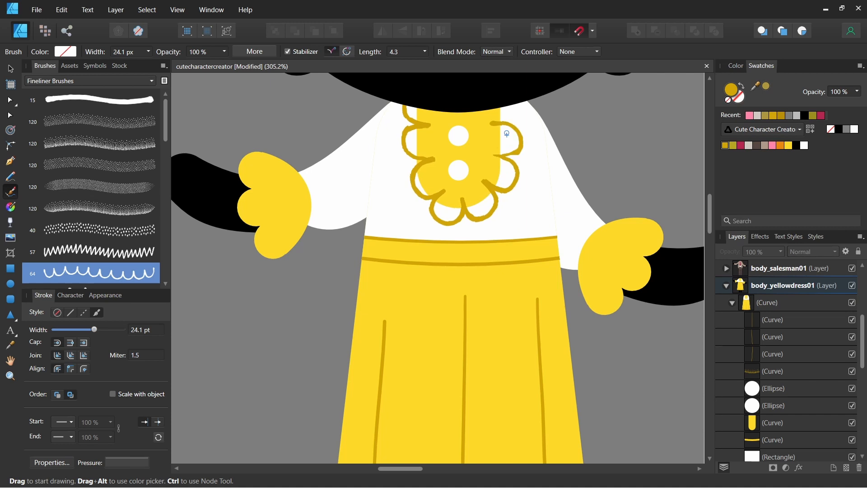
Apply a dashed fineliner brush to the waistband line of the yellow dress
{"action": "key", "text": "v"}
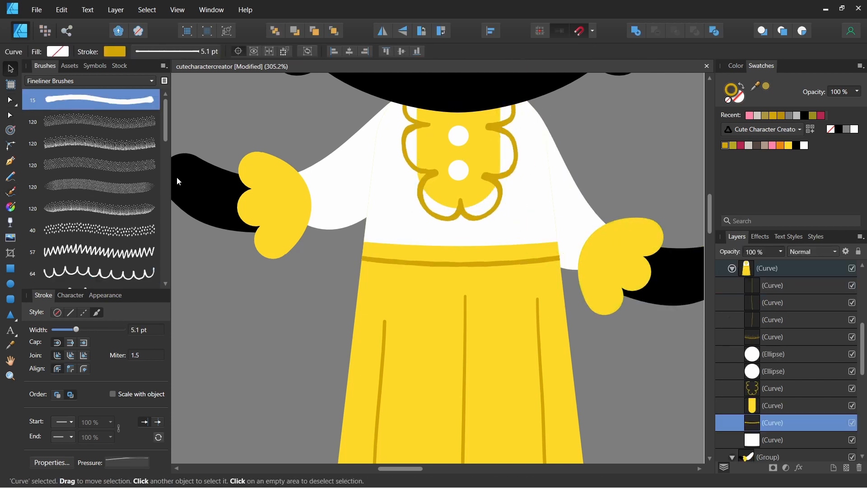
{"action": "scroll", "coordinate": [91, 181], "scroll_direction": "down", "scroll_amount": 5}
{"action": "left_click", "coordinate": [90, 100]}
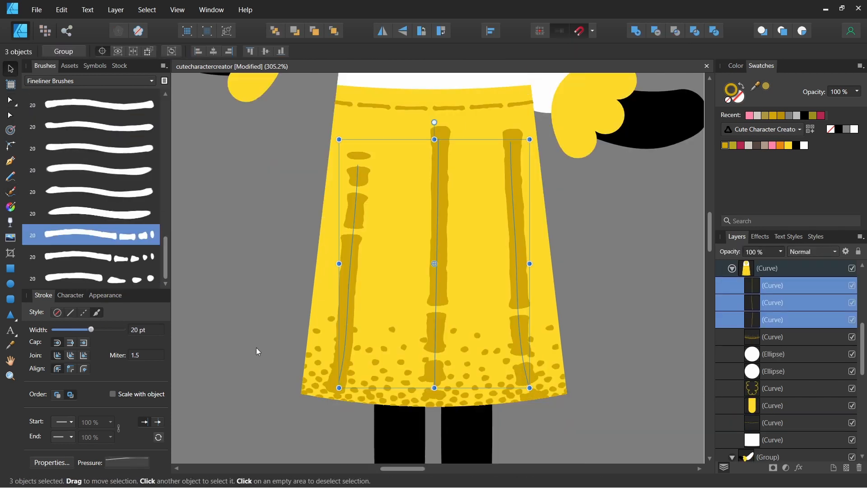
Set the three skirt pleat strokes to 6.3 pt wide and rotate the middle and right pleats upside down
{"action": "left_click_drag", "start_coordinate": [91, 330], "coordinate": [78, 330]}
{"action": "left_click", "coordinate": [253, 280]}
{"action": "double_click", "coordinate": [437, 229]}
{"action": "left_click_drag", "start_coordinate": [436, 122], "coordinate": [436, 334]}
{"action": "left_click", "coordinate": [518, 252]}
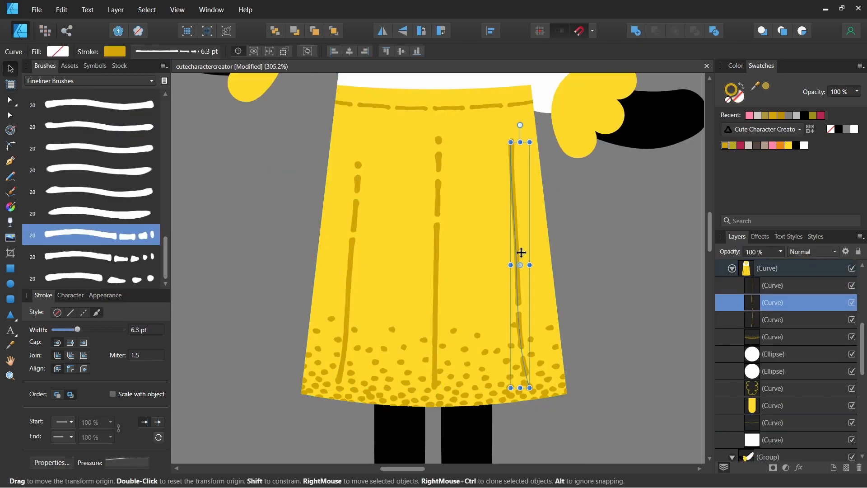
{"action": "left_click_drag", "start_coordinate": [521, 125], "coordinate": [521, 398]}
Give the right and middle skirt pleats different 20 pt fineliner brushes with broken ends, thinning the right pleat's stroke
{"action": "left_click", "coordinate": [91, 256]}
{"action": "left_click_drag", "start_coordinate": [91, 329], "coordinate": [77, 331]}
{"action": "left_click", "coordinate": [436, 276]}
{"action": "left_click", "coordinate": [90, 278]}
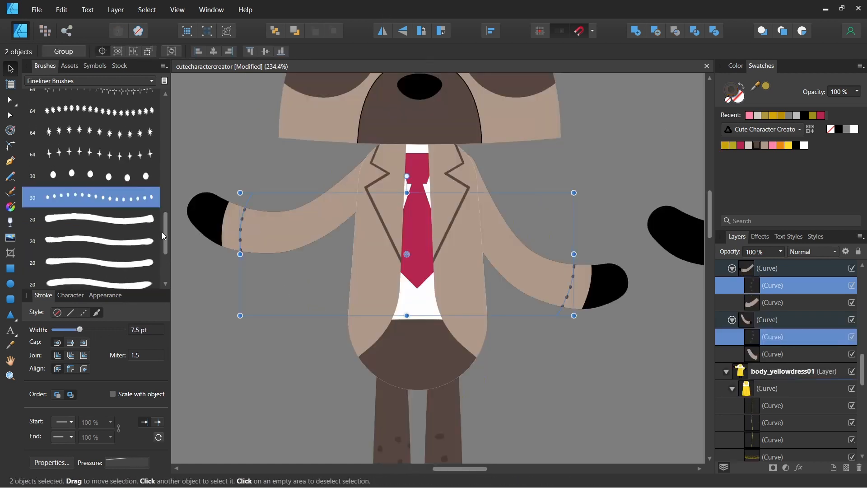
Replace the dotted brush on the salesman's two sleeve cuff lines with dashed fineliner brushes, trying one at 9.5 pt width
{"action": "scroll", "coordinate": [90, 190], "scroll_direction": "up", "scroll_amount": 5}
{"action": "left_click", "coordinate": [90, 234]}
{"action": "left_click_drag", "start_coordinate": [107, 329], "coordinate": [83, 335]}
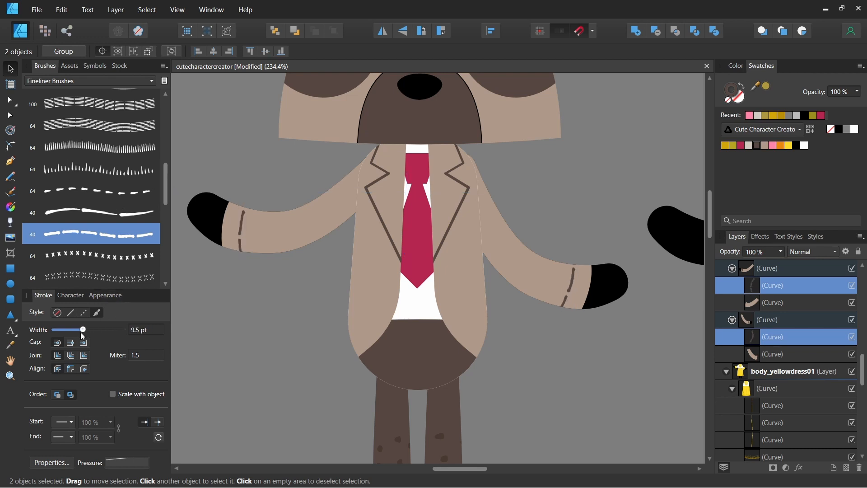
{"action": "scroll", "coordinate": [166, 191], "scroll_direction": "up", "scroll_amount": 1}
{"action": "left_click", "coordinate": [91, 198]}
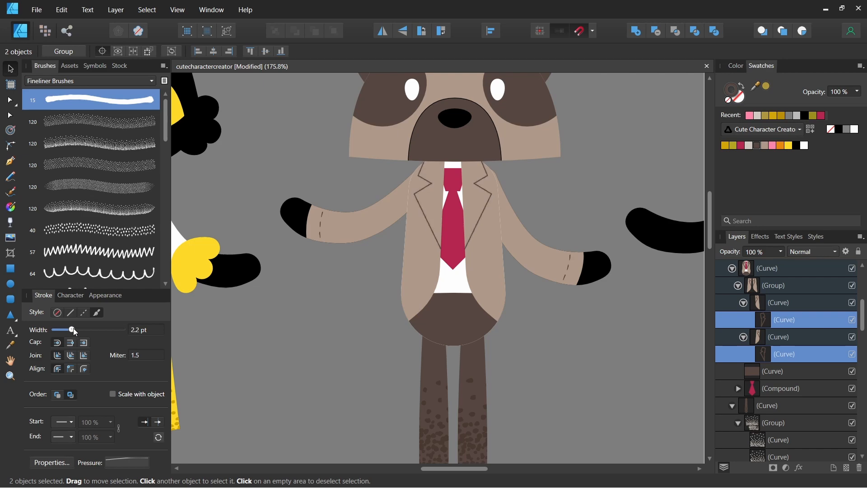
Try several solid fineliner brushes on the two lapel lines of the salesman's jacket
{"action": "scroll", "coordinate": [166, 233], "scroll_direction": "down", "scroll_amount": 5}
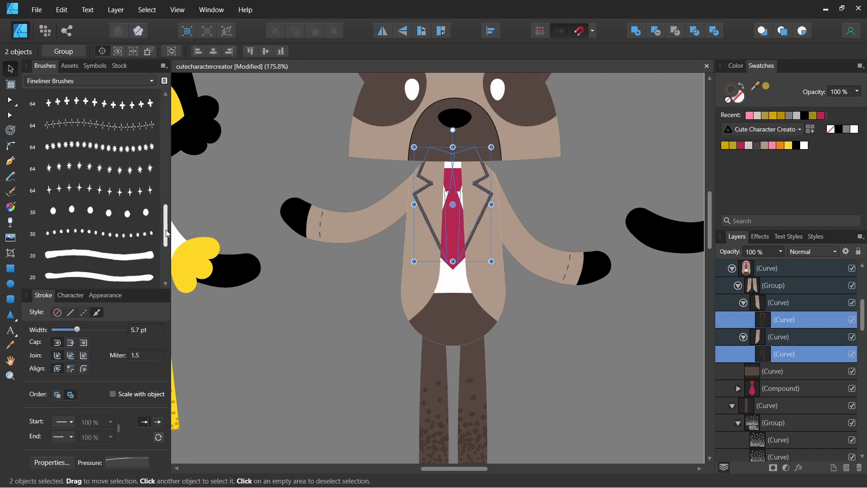
{"action": "scroll", "coordinate": [167, 233], "scroll_direction": "down", "scroll_amount": 4}
{"action": "left_click", "coordinate": [100, 179]}
{"action": "left_click", "coordinate": [99, 223]}
{"action": "left_click", "coordinate": [99, 244]}
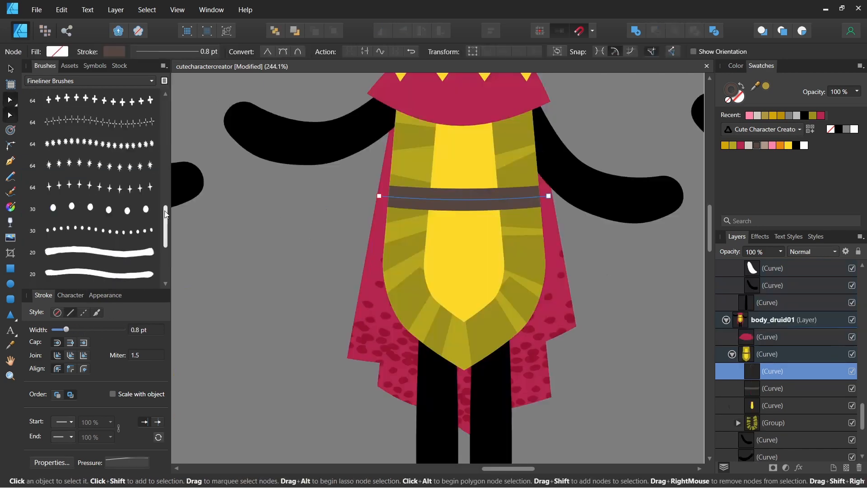
Give the line along the druid's belt a broken parallel-line fineliner brush, reduce its width, and nudge the line and belt down
{"action": "scroll", "coordinate": [100, 190], "scroll_direction": "down", "scroll_amount": 4}
{"action": "left_click", "coordinate": [141, 177]}
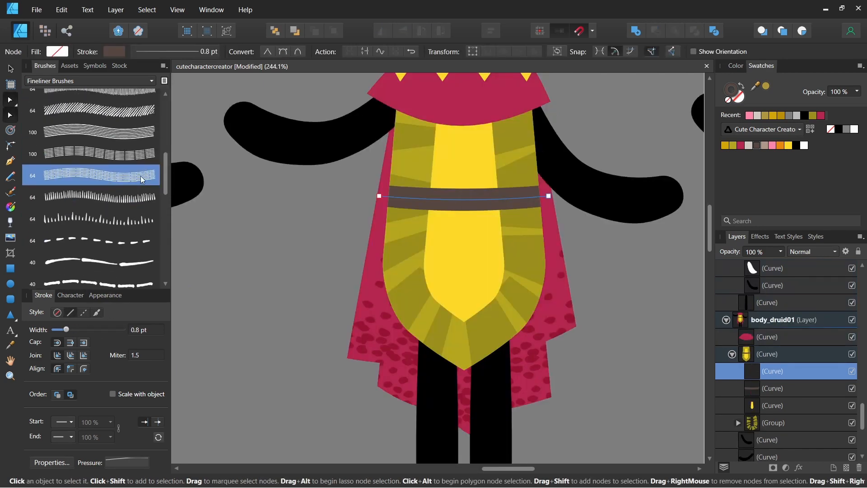
{"action": "mouse_move", "coordinate": [123, 330]}
{"action": "left_mouse_down"}
{"action": "mouse_move", "coordinate": [87, 333]}
{"action": "mouse_move", "coordinate": [114, 336]}
{"action": "left_mouse_up"}
{"action": "left_click", "coordinate": [790, 387]}
{"action": "left_click", "coordinate": [788, 372], "text": "shift"}
{"action": "key", "text": "shift+Down"}
Thin the 20 pt jagged fineliner strokes around the farmer's two vest panels
{"action": "left_click", "coordinate": [645, 266]}
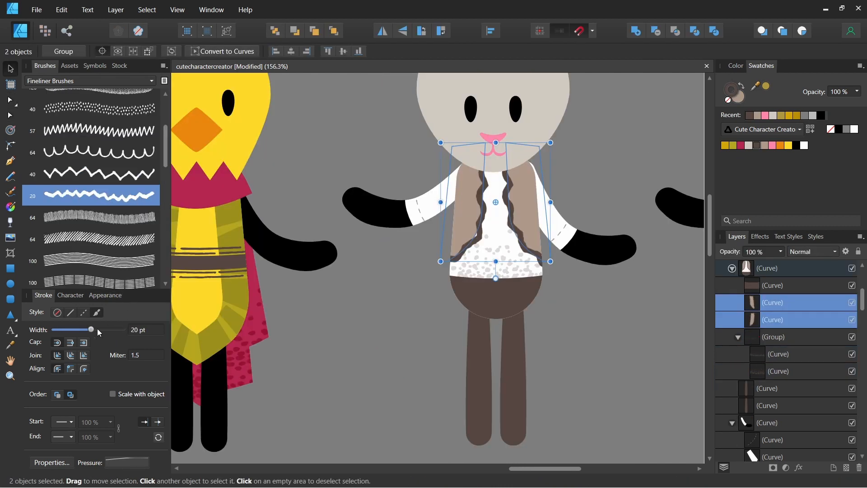
{"action": "mouse_move", "coordinate": [99, 333]}
{"action": "left_mouse_down"}
{"action": "mouse_move", "coordinate": [78, 332]}
{"action": "mouse_move", "coordinate": [89, 334]}
{"action": "left_mouse_up"}
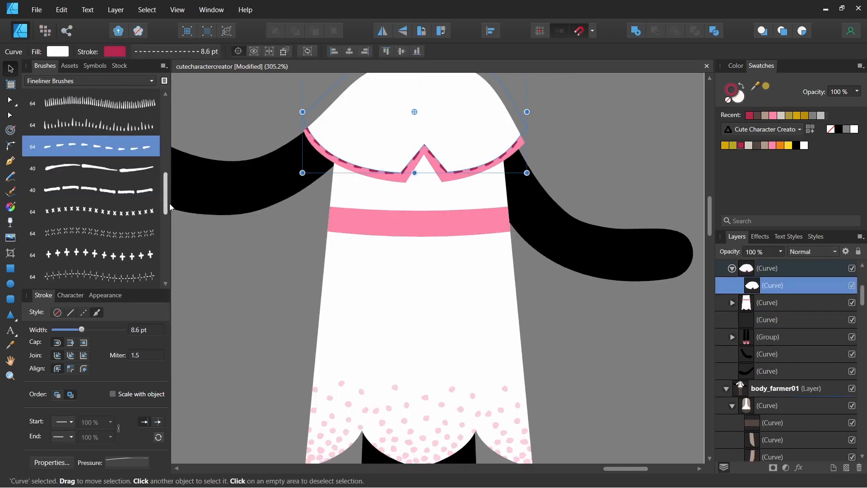
Apply the small-crosses fineliner brush to the white dress's collar outline and reduce its stroke width
{"action": "left_click", "coordinate": [90, 211]}
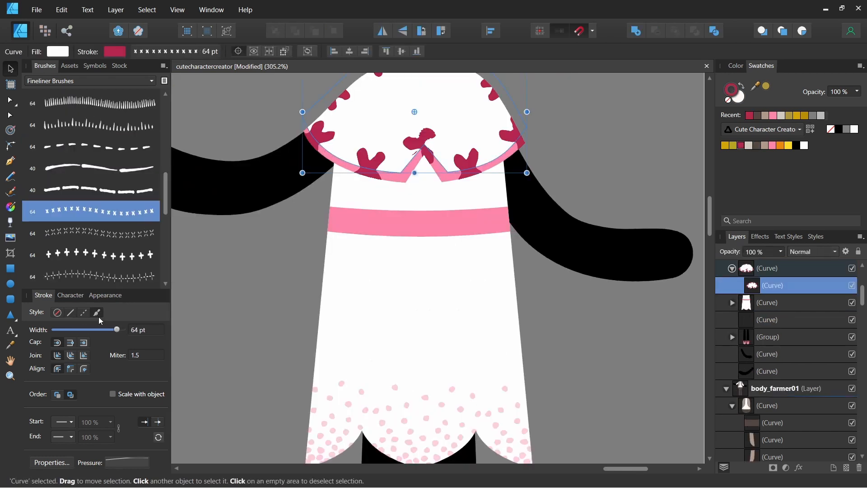
{"action": "left_click_drag", "start_coordinate": [82, 337], "coordinate": [92, 340]}
{"action": "left_click_drag", "start_coordinate": [573, 305], "coordinate": [597, 289]}
Apply the same small-crosses fineliner brush to the white dress's pink belt line and scalloped hem line, thinning the strokes
{"action": "left_click", "coordinate": [492, 204]}
{"action": "left_click", "coordinate": [90, 211]}
{"action": "left_click_drag", "start_coordinate": [109, 330], "coordinate": [85, 329]}
{"action": "scroll", "coordinate": [535, 248], "scroll_direction": "down", "scroll_amount": 3}
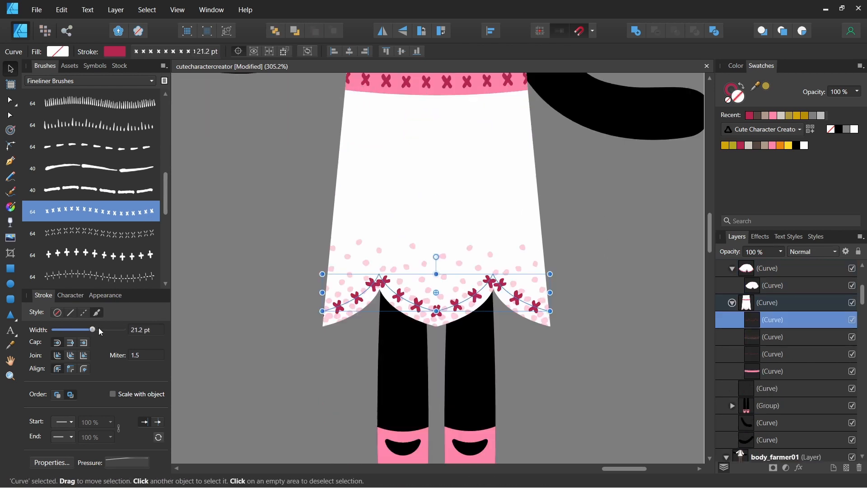
{"action": "scroll", "coordinate": [204, 256], "scroll_direction": "up", "scroll_amount": 3}
{"action": "left_click_drag", "start_coordinate": [85, 329], "coordinate": [86, 329]}
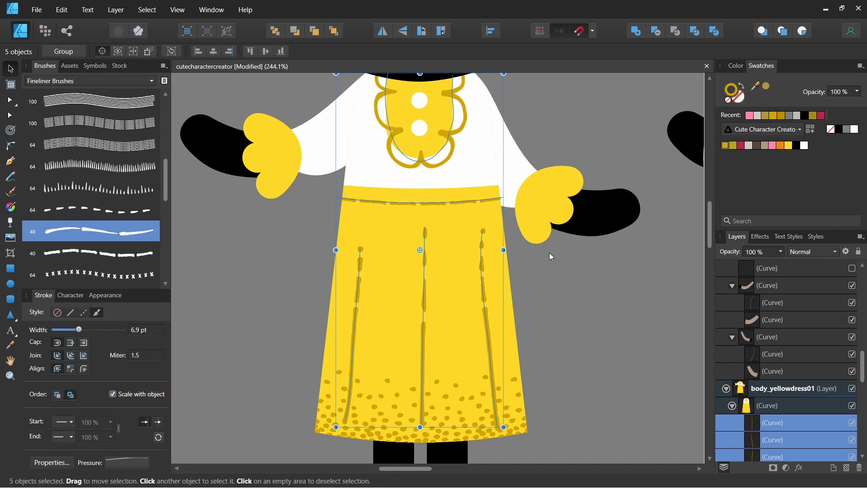
Try resizing the five selected detail strokes of the yellow dress, then undo the resize
{"action": "key", "text": "ctrl+minus"}
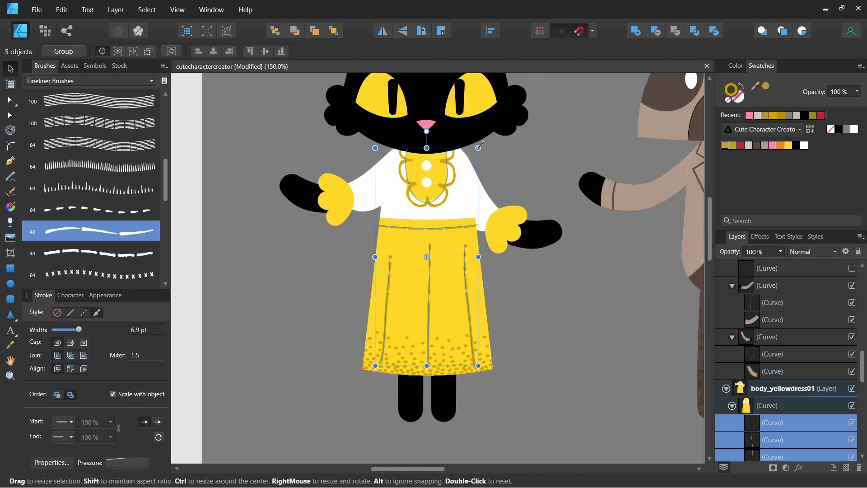
{"action": "mouse_move", "coordinate": [480, 146]}
{"action": "left_mouse_down"}
{"action": "mouse_move", "coordinate": [500, 119]}
{"action": "mouse_move", "coordinate": [480, 155]}
{"action": "left_mouse_up"}
{"action": "key", "text": "ctrl+z"}
{"action": "left_click", "coordinate": [455, 180]}
{"action": "left_click", "coordinate": [514, 172]}
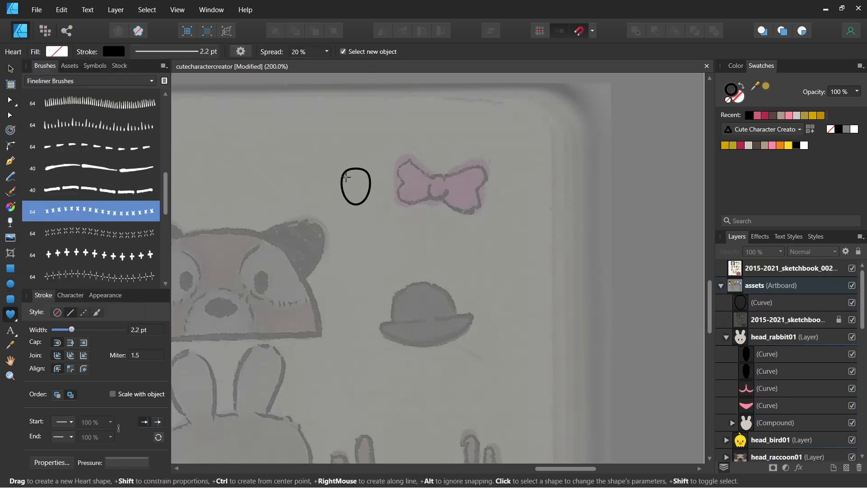
Duplicate the sideways heart, flip the copy horizontally, and place it opposite the first heart to form a bow
{"action": "key", "text": "ctrl+j"}
{"action": "left_click", "coordinate": [383, 30]}
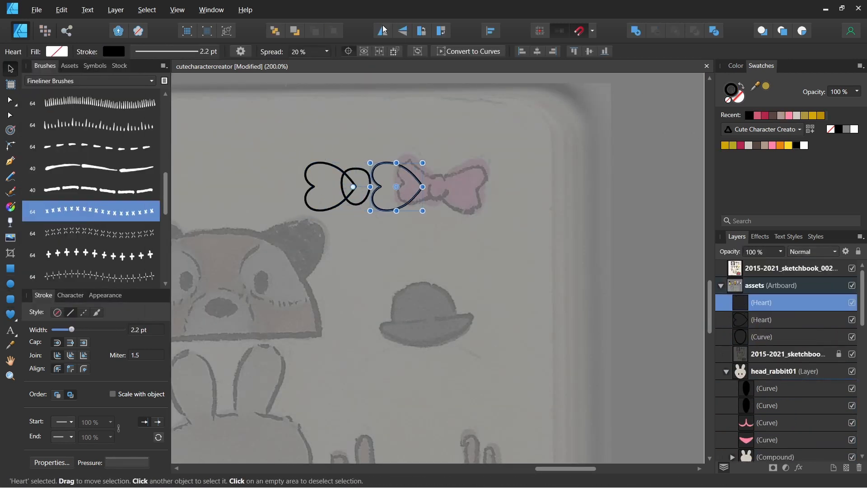
{"action": "left_click", "coordinate": [383, 30]}
{"action": "left_click_drag", "start_coordinate": [396, 181], "coordinate": [369, 180]}
Align the two hearts and the oval, then narrow and shorten the oval into the bow's knot
{"action": "left_click_drag", "start_coordinate": [418, 224], "coordinate": [289, 147]}
{"action": "left_click", "coordinate": [491, 31]}
{"action": "left_click", "coordinate": [540, 68]}
{"action": "left_click", "coordinate": [503, 168]}
{"action": "left_click", "coordinate": [351, 168]}
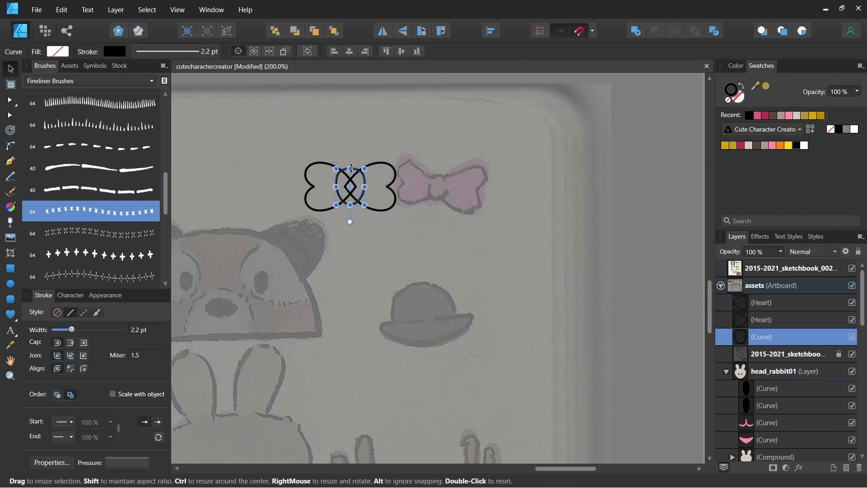
{"action": "left_click_drag", "start_coordinate": [350, 169], "coordinate": [351, 173]}
{"action": "left_click_drag", "start_coordinate": [365, 186], "coordinate": [361, 187]}
Fill the bow's shapes with crimson instead of an outline, move them onto the sketched bow, and group them
{"action": "left_click_drag", "start_coordinate": [413, 225], "coordinate": [291, 149]}
{"action": "left_click", "coordinate": [740, 145]}
{"action": "key", "text": "shift+x"}
{"action": "mouse_move", "coordinate": [372, 176]}
{"action": "left_mouse_down"}
{"action": "mouse_move", "coordinate": [475, 176]}
{"action": "mouse_move", "coordinate": [457, 175]}
{"action": "left_mouse_up"}
{"action": "key", "text": "ctrl+g"}
Fill the bow's two hearts with pink and send them behind the crimson knot
{"action": "double_click", "coordinate": [461, 197]}
{"action": "left_click", "coordinate": [412, 194], "text": "shift"}
{"action": "left_click", "coordinate": [772, 145]}
{"action": "key", "text": "ctrl+["}
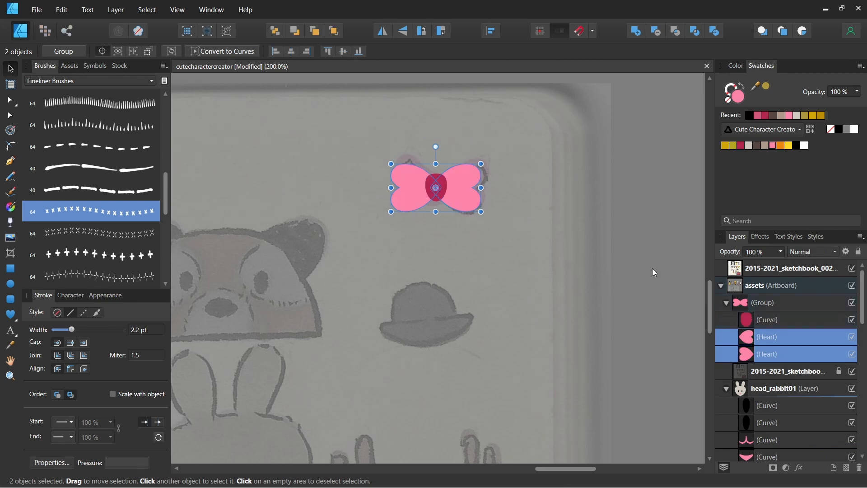
{"action": "left_click", "coordinate": [654, 272]}
Draw a black-outlined segment shape over the sketched hat's crown and place a copy beneath it
{"action": "left_click", "coordinate": [16, 319]}
{"action": "mouse_move", "coordinate": [385, 190]}
{"action": "left_mouse_down"}
{"action": "mouse_move", "coordinate": [455, 114]}
{"action": "mouse_move", "coordinate": [426, 168]}
{"action": "mouse_move", "coordinate": [432, 188]}
{"action": "left_mouse_up"}
{"action": "left_click", "coordinate": [797, 145]}
{"action": "key", "text": "shift+x"}
{"action": "key", "text": "v"}
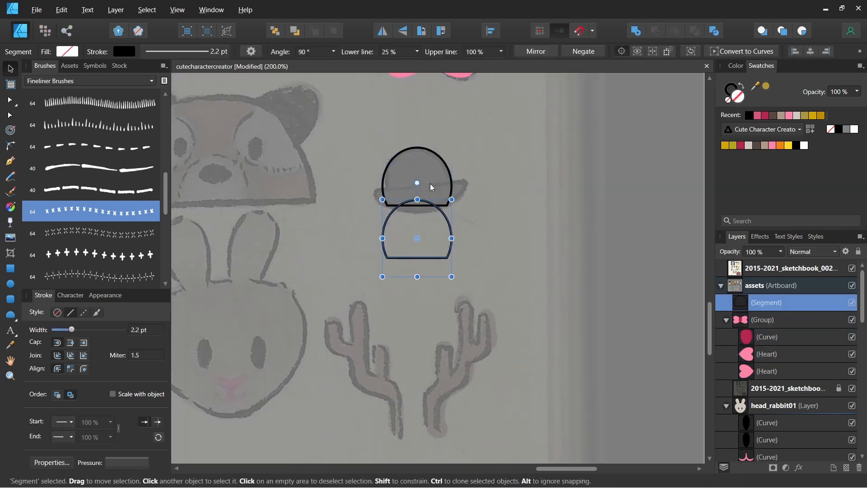
Flip the lower segment vertically, then flatten and reposition it as the hat's brim
{"action": "left_click", "coordinate": [402, 31]}
{"action": "key", "text": "a"}
{"action": "left_click_drag", "start_coordinate": [417, 218], "coordinate": [417, 238]}
{"action": "key", "text": "v"}
{"action": "left_click_drag", "start_coordinate": [417, 276], "coordinate": [417, 236]}
{"action": "mouse_move", "coordinate": [452, 218]}
{"action": "left_mouse_down"}
{"action": "mouse_move", "coordinate": [465, 217]}
{"action": "mouse_move", "coordinate": [419, 206]}
{"action": "left_mouse_up"}
Convert the hat's crown and brim segments to curves
{"action": "left_click", "coordinate": [767, 319], "text": "shift"}
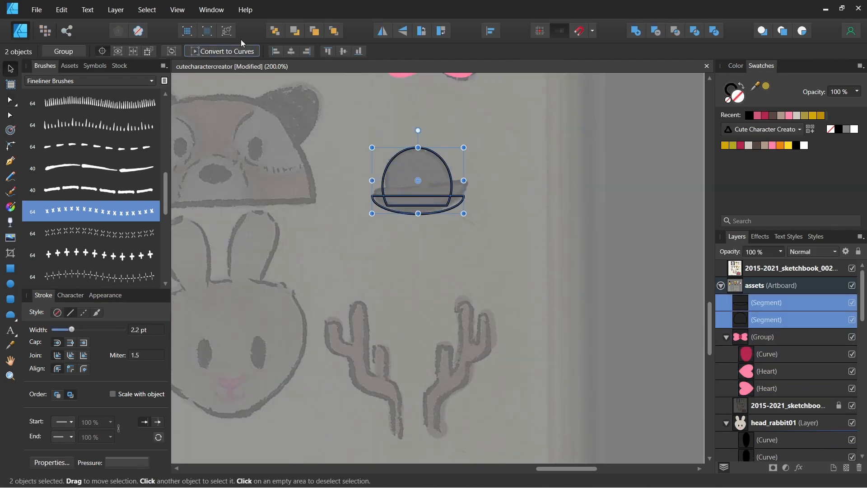
{"action": "left_click", "coordinate": [221, 51]}
{"action": "left_click", "coordinate": [619, 116]}
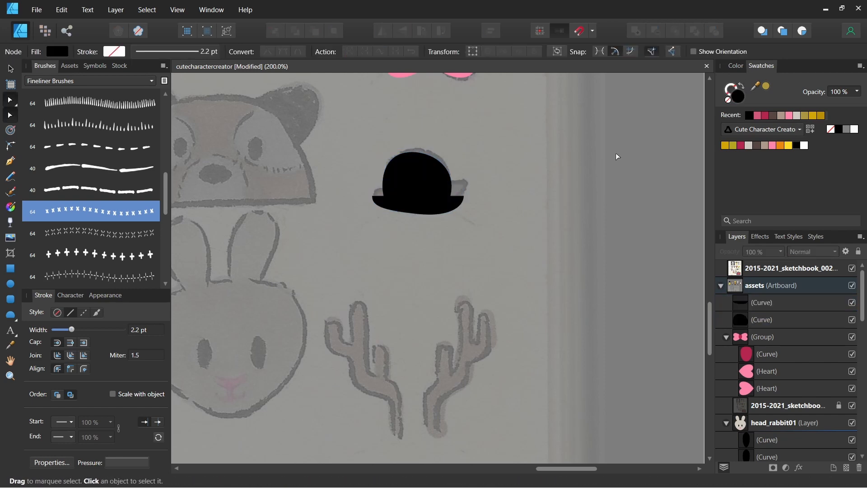
Paint the first antler's main beam and inner branch in black with a 20 pt solid fineliner brush
{"action": "key", "text": "b"}
{"action": "scroll", "coordinate": [452, 226], "scroll_direction": "down", "scroll_amount": 3}
{"action": "left_click_drag", "start_coordinate": [351, 168], "coordinate": [388, 306]}
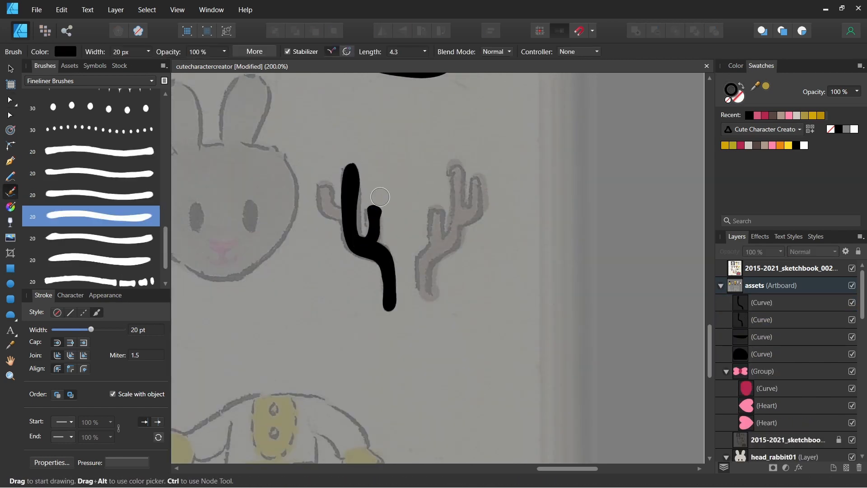
{"action": "left_click_drag", "start_coordinate": [380, 197], "coordinate": [380, 198]}
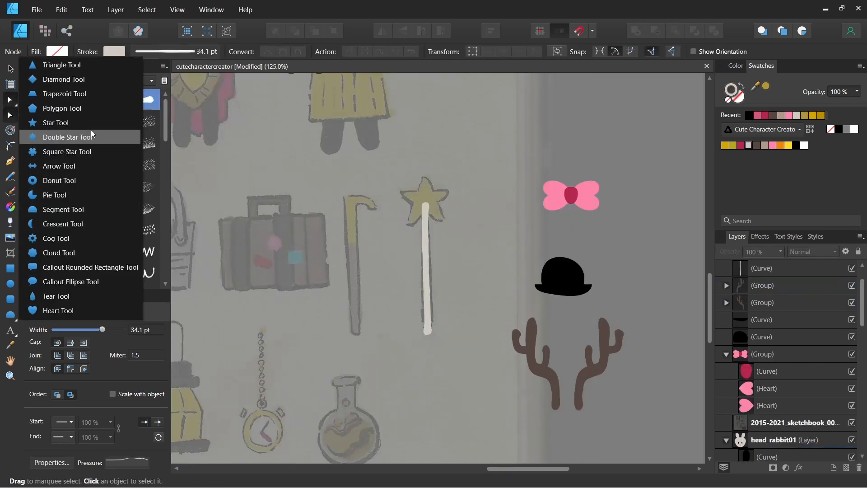
Draw a five-pointed star over the sketched wand's tip
{"action": "left_click", "coordinate": [90, 122]}
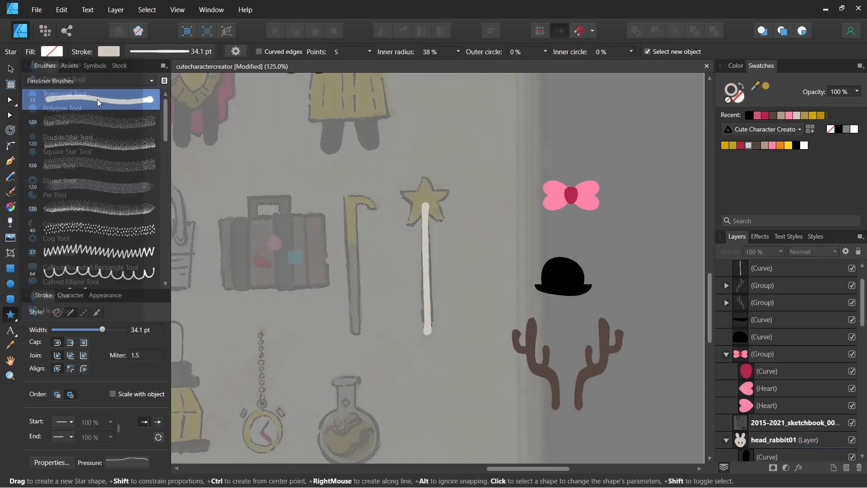
{"action": "mouse_move", "coordinate": [397, 173]}
{"action": "left_mouse_down"}
{"action": "mouse_move", "coordinate": [449, 226]}
{"action": "mouse_move", "coordinate": [462, 203]}
{"action": "left_mouse_up"}
{"action": "key", "text": "v"}
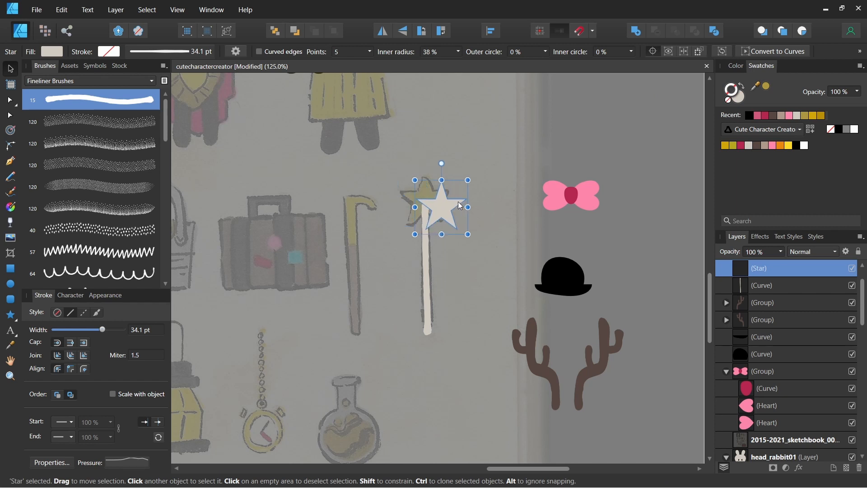
Draw a triangle beside the star, remove its outline, and fill it with black
{"action": "left_click", "coordinate": [725, 145]}
{"action": "mouse_move", "coordinate": [296, 173]}
{"action": "left_mouse_down"}
{"action": "mouse_move", "coordinate": [351, 227]}
{"action": "mouse_move", "coordinate": [337, 231]}
{"action": "left_mouse_up"}
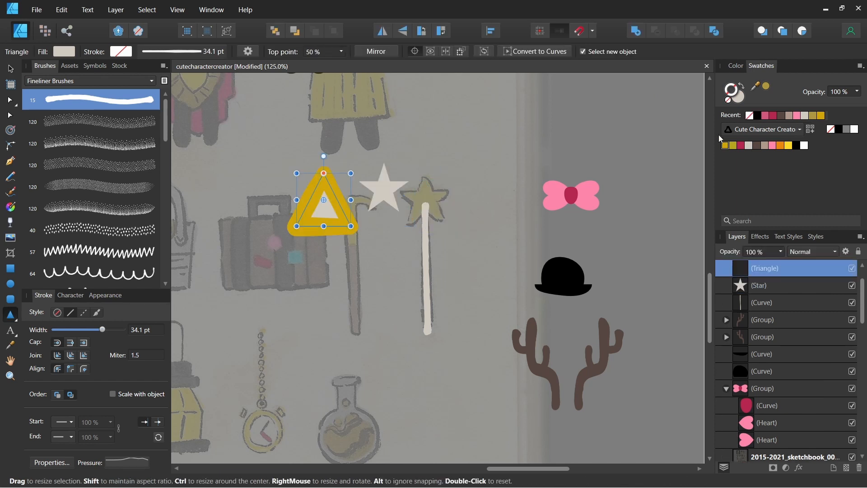
{"action": "left_click", "coordinate": [741, 85]}
{"action": "left_click", "coordinate": [728, 100]}
{"action": "key", "text": "v"}
{"action": "left_click", "coordinate": [739, 97]}
{"action": "left_click", "coordinate": [796, 145]}
Shape an inverted, wider triangle across the upright one and add a flattened duplicate at the base
{"action": "left_click_drag", "start_coordinate": [324, 176], "coordinate": [324, 247]}
{"action": "left_click_drag", "start_coordinate": [350, 220], "coordinate": [357, 220]}
{"action": "left_click_drag", "start_coordinate": [323, 247], "coordinate": [324, 225]}
{"action": "left_click", "coordinate": [324, 184], "text": "shift"}
{"action": "left_click", "coordinate": [324, 184]}
{"action": "key", "text": "ctrl+j"}
{"action": "left_click_drag", "start_coordinate": [324, 174], "coordinate": [326, 212]}
Merge the two large triangles into one shape and subtract the flattened triangle from its lower edge to make a star
{"action": "left_click", "coordinate": [348, 197]}
{"action": "left_click", "coordinate": [324, 184], "text": "shift"}
{"action": "left_click", "coordinate": [636, 31]}
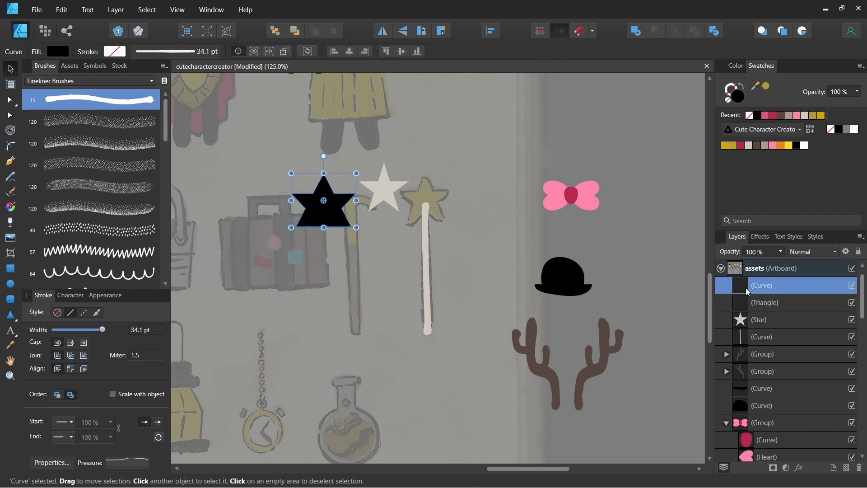
{"action": "left_click_drag", "start_coordinate": [759, 300], "coordinate": [764, 278]}
{"action": "left_click", "coordinate": [768, 303], "text": "shift"}
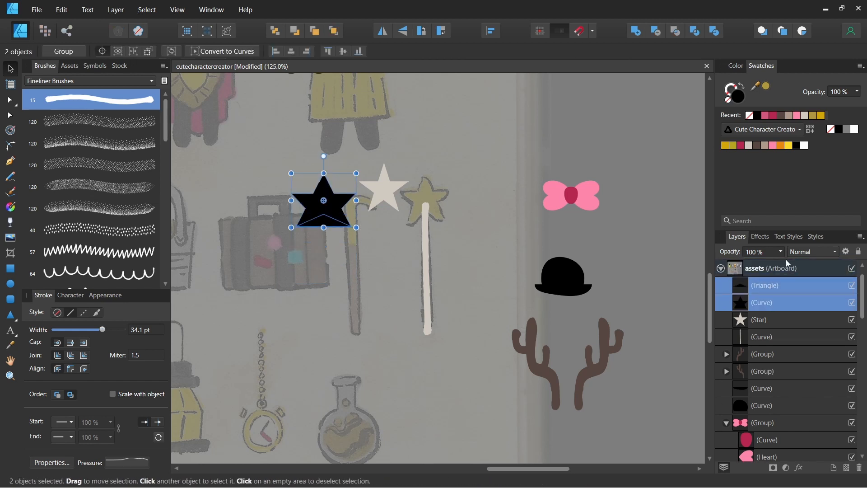
{"action": "left_click", "coordinate": [655, 31]}
{"action": "left_click_drag", "start_coordinate": [356, 200], "coordinate": [343, 181]}
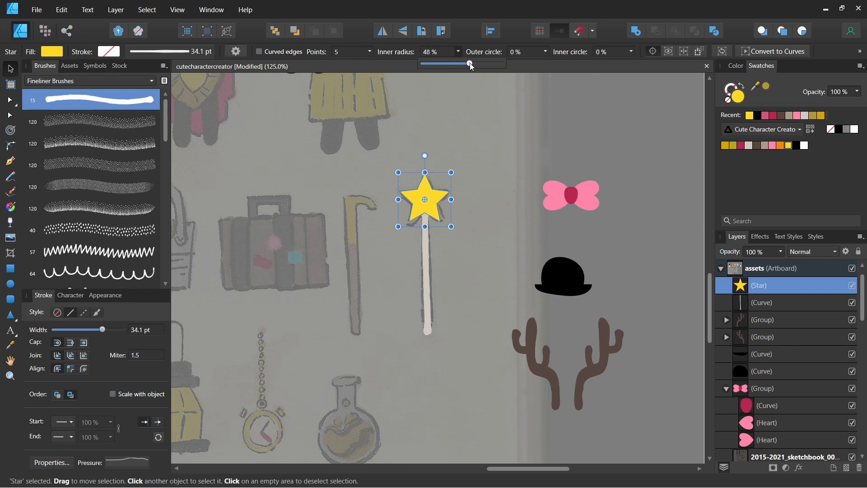
Try the curved edges option on the wand's yellow star
{"action": "left_click", "coordinate": [259, 51]}
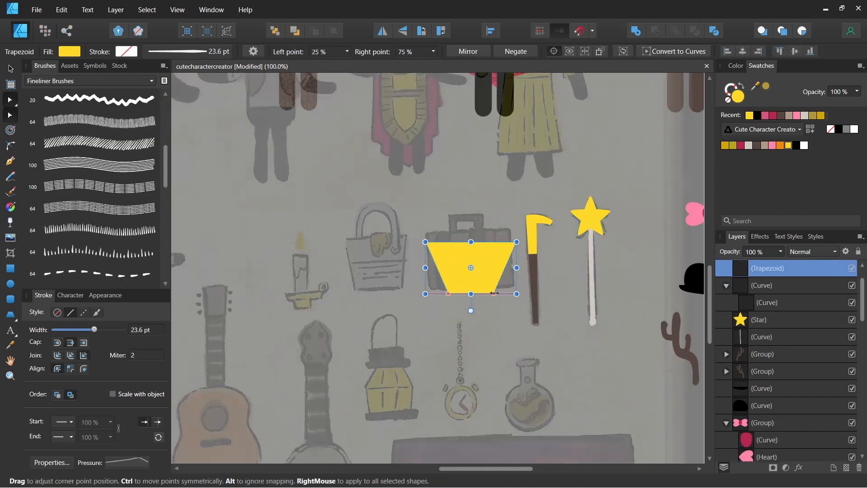
Adjust the suitcase trapezoid's base, then clip a copy inside it, shifted to one side and filled with tan
{"action": "mouse_move", "coordinate": [496, 292]}
{"action": "left_mouse_down"}
{"action": "mouse_move", "coordinate": [511, 293]}
{"action": "mouse_move", "coordinate": [471, 308]}
{"action": "left_mouse_up"}
{"action": "key", "text": "v"}
{"action": "left_click_drag", "start_coordinate": [500, 267], "coordinate": [495, 252]}
{"action": "left_click_drag", "start_coordinate": [495, 253], "coordinate": [478, 253]}
{"action": "left_click_drag", "start_coordinate": [782, 272], "coordinate": [782, 287]}
{"action": "left_click", "coordinate": [766, 145]}
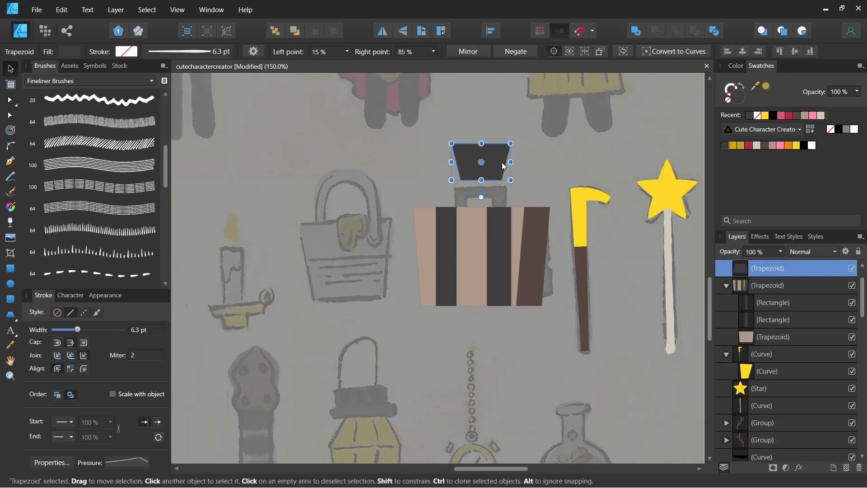
Lower the dark trapezoid onto the sketched suitcase handle and subtract its copy to cut out the grip
{"action": "left_click_drag", "start_coordinate": [507, 169], "coordinate": [500, 207]}
{"action": "left_click", "coordinate": [504, 157], "text": "shift"}
{"action": "left_click", "coordinate": [656, 34]}
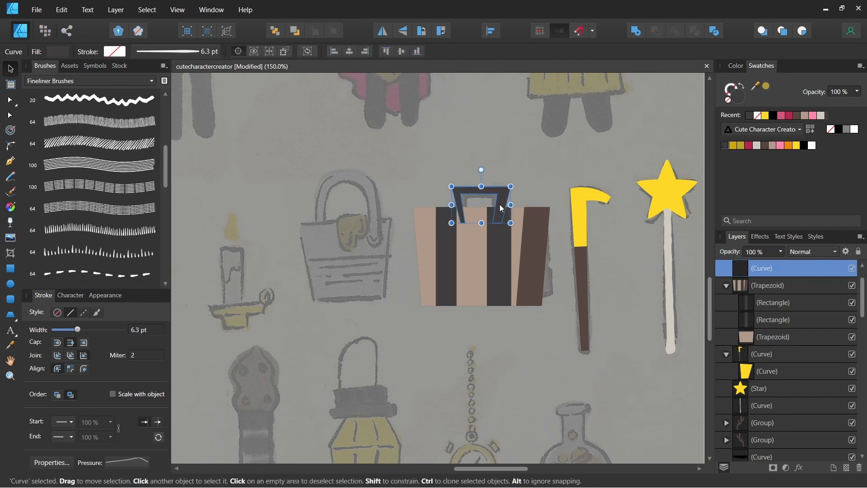
{"action": "key", "text": "a"}
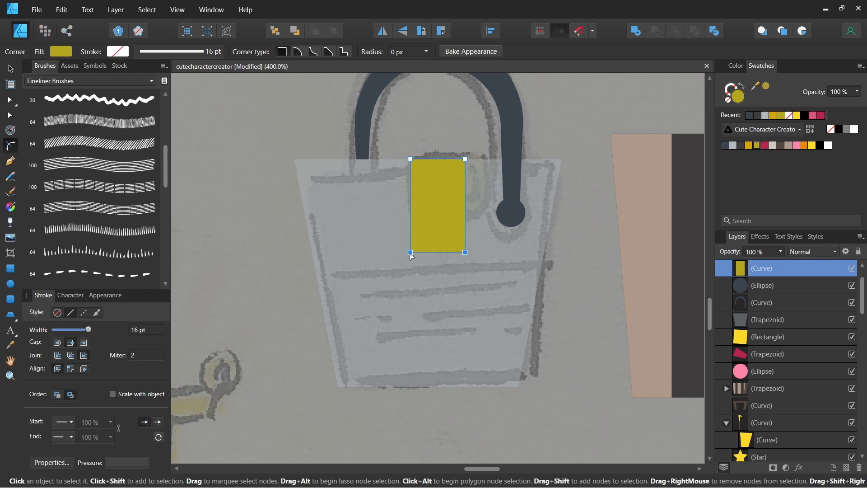
Round the olive cloth's two lower corners with a 30.2 px radius and add a smaller copy beside it
{"action": "left_click_drag", "start_coordinate": [414, 246], "coordinate": [468, 179]}
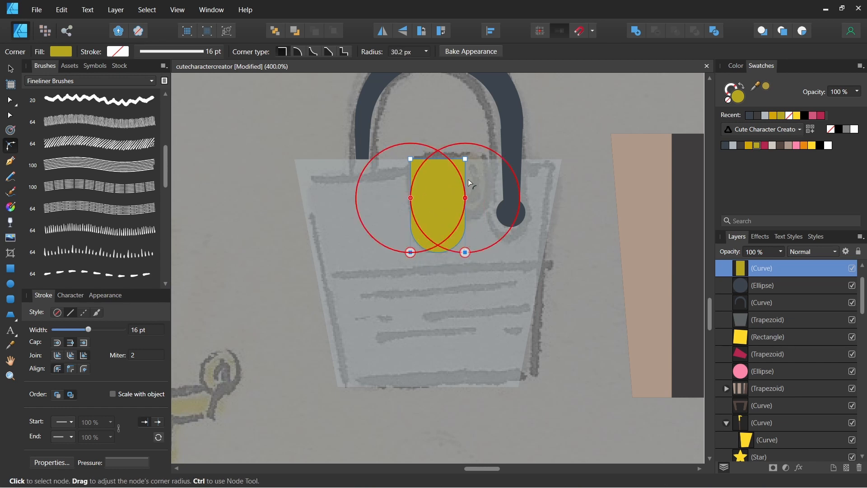
{"action": "key", "text": "v"}
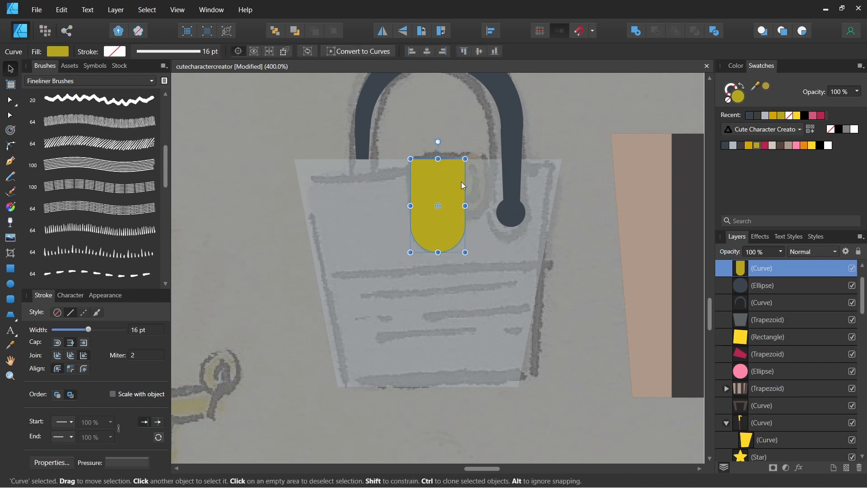
{"action": "mouse_move", "coordinate": [459, 186]}
{"action": "left_mouse_down"}
{"action": "mouse_move", "coordinate": [477, 177]}
{"action": "mouse_move", "coordinate": [499, 188]}
{"action": "left_mouse_up"}
{"action": "left_click_drag", "start_coordinate": [509, 253], "coordinate": [480, 234]}
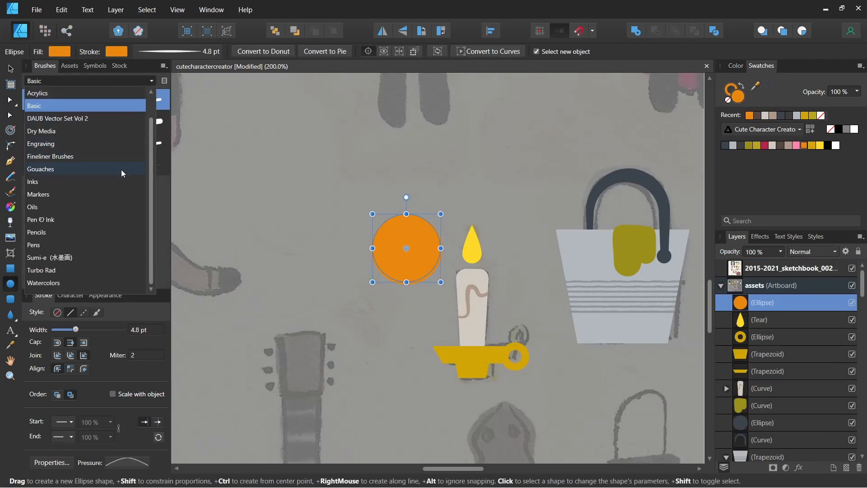
Switch to the Fineliner Brushes and outline the orange circle with the 40 pt dotted brush at 75.2 pt width
{"action": "left_click", "coordinate": [128, 156]}
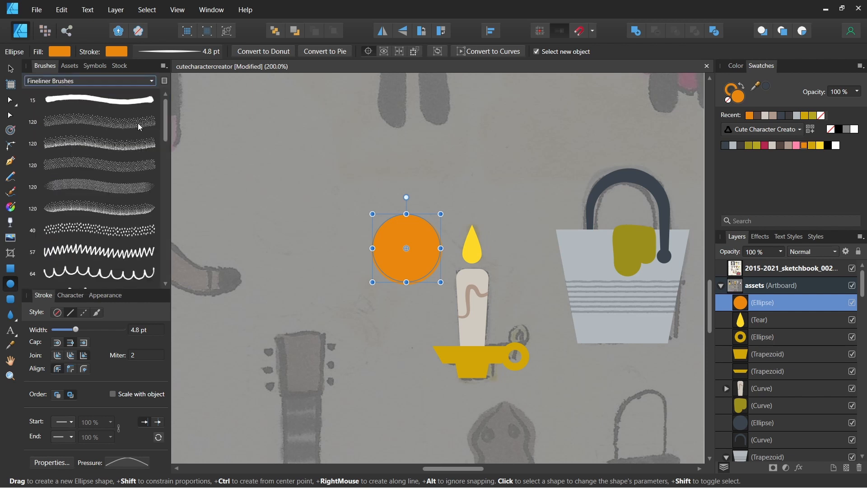
{"action": "left_click", "coordinate": [138, 123]}
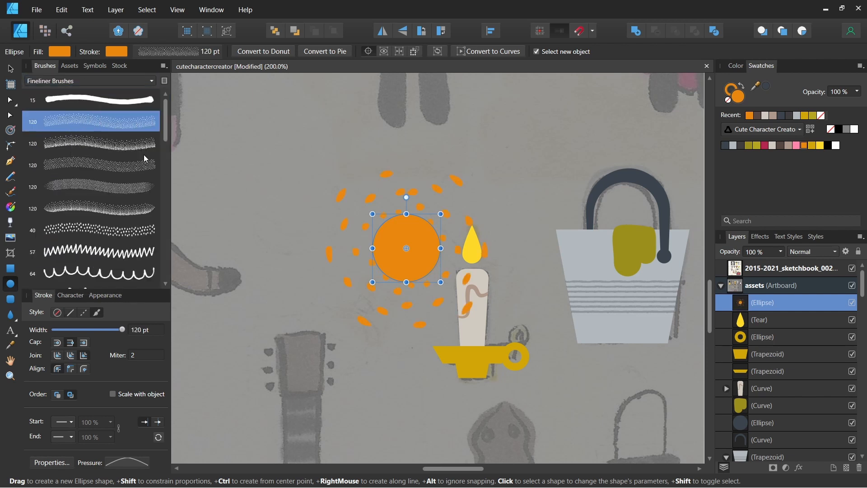
{"action": "left_click", "coordinate": [142, 234]}
{"action": "left_click_drag", "start_coordinate": [110, 330], "coordinate": [119, 330]}
Centre the orange circle on the candle's flame and move it behind the candle in the layer order
{"action": "key", "text": "v"}
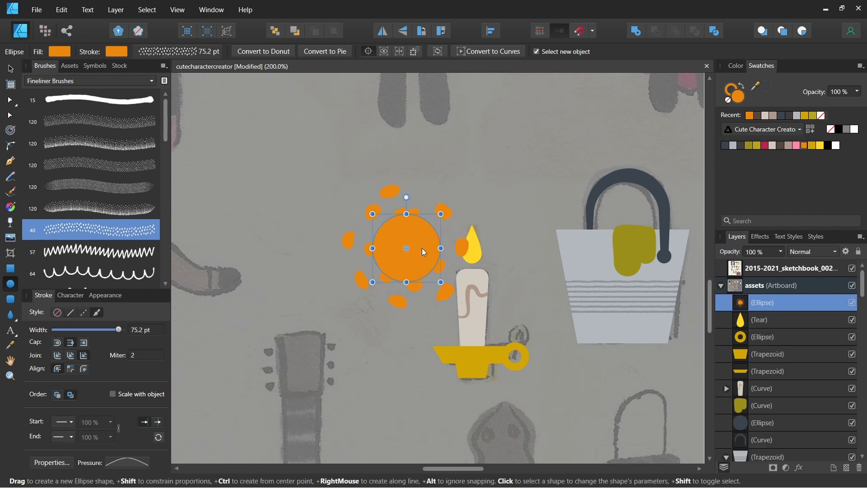
{"action": "left_click_drag", "start_coordinate": [422, 248], "coordinate": [485, 244]}
{"action": "left_click_drag", "start_coordinate": [743, 304], "coordinate": [742, 380]}
{"action": "left_click_drag", "start_coordinate": [742, 373], "coordinate": [743, 399]}
Try the five 120 pt stippled fineliner brushes on the outline of the candle's orange glow
{"action": "left_click", "coordinate": [140, 207]}
{"action": "left_click", "coordinate": [139, 123]}
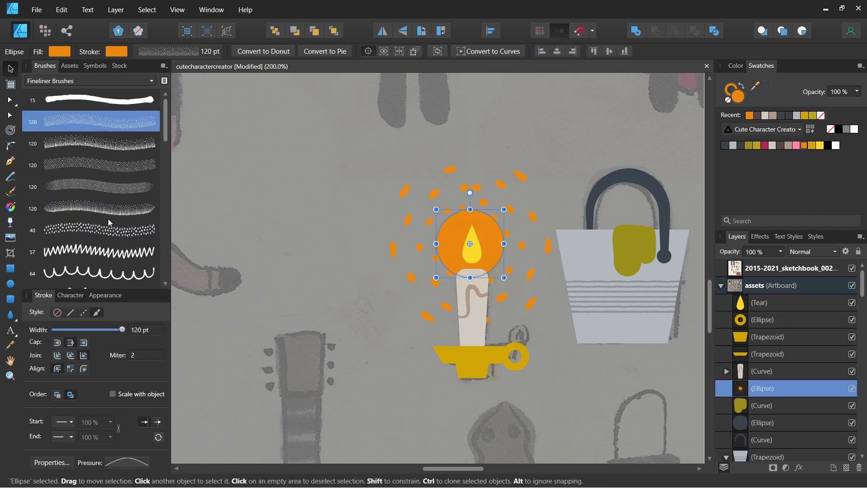
{"action": "left_click", "coordinate": [139, 144]}
{"action": "left_click", "coordinate": [139, 167]}
{"action": "left_click", "coordinate": [140, 195]}
{"action": "left_click", "coordinate": [137, 209]}
Give the candle glow's outline the 40 pt dotted fineliner brush with a width of 51.9 pt
{"action": "left_click", "coordinate": [135, 229]}
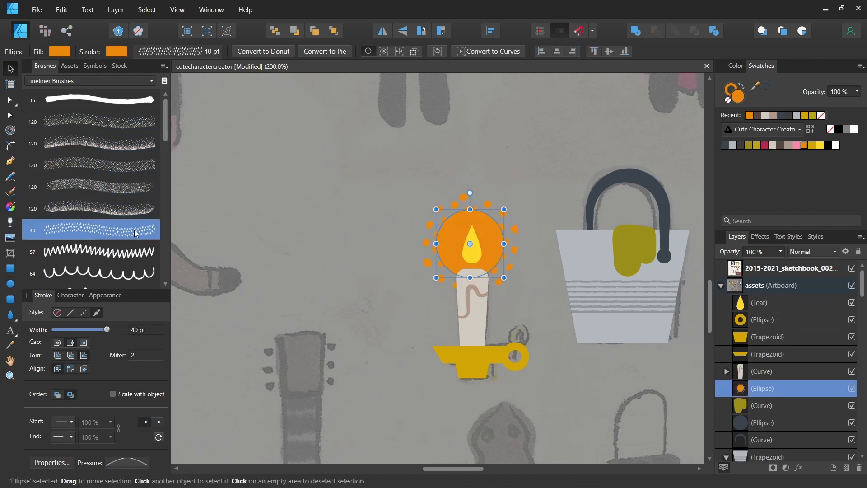
{"action": "left_click_drag", "start_coordinate": [110, 329], "coordinate": [112, 329]}
{"action": "left_click", "coordinate": [371, 217]}
{"action": "left_click", "coordinate": [470, 220]}
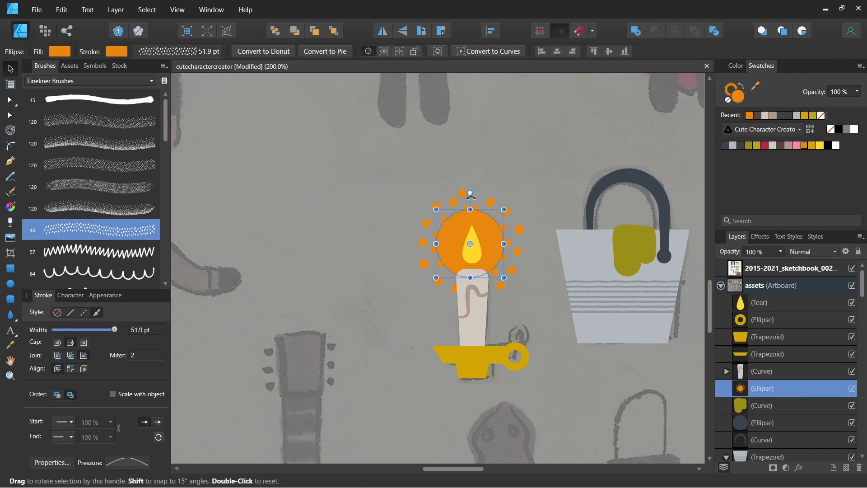
Nudge the candle's orange glow slightly upwards and deselect it
{"action": "key", "text": "Up"}
{"action": "key", "text": "Up"}
{"action": "left_click", "coordinate": [543, 179]}
{"action": "key", "text": "ctrl+minus"}
{"action": "left_click_drag", "start_coordinate": [567, 351], "coordinate": [509, 299]}
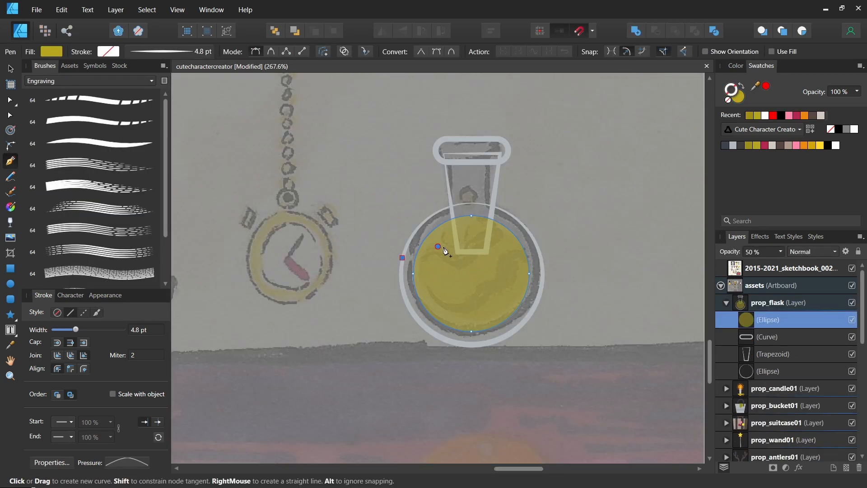
Draw a closed curve with a wavy lower edge over the top of the flask's liquid and subtract it from the liquid's circle
{"action": "left_click_drag", "start_coordinate": [458, 252], "coordinate": [470, 241]}
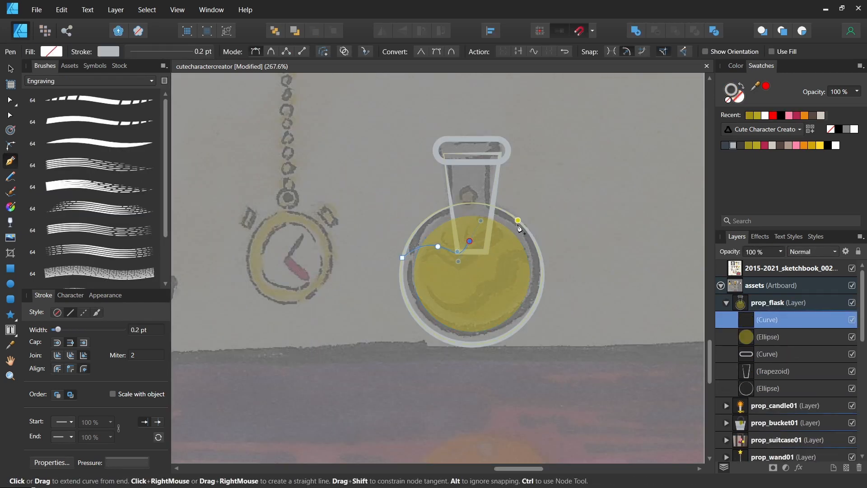
{"action": "left_click_drag", "start_coordinate": [522, 224], "coordinate": [547, 230]}
{"action": "left_click", "coordinate": [523, 224]}
{"action": "key", "text": "Escape"}
{"action": "key", "text": "v"}
{"action": "left_click", "coordinate": [507, 288], "text": "shift"}
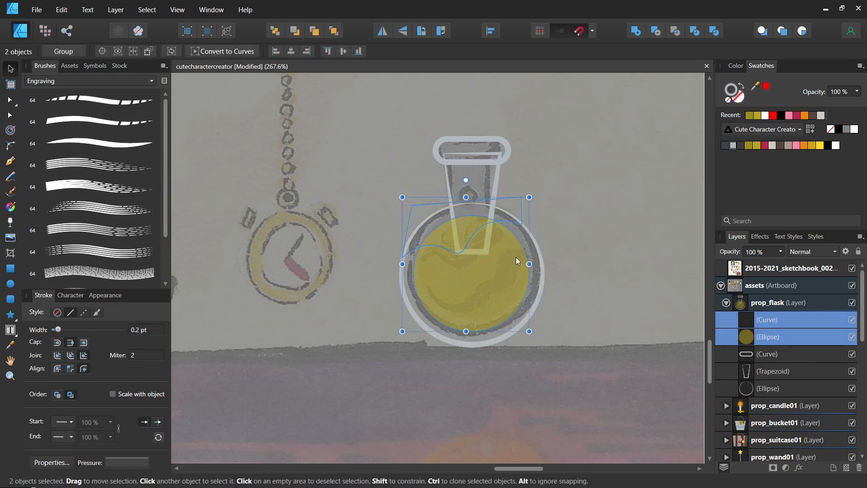
{"action": "left_click", "coordinate": [657, 31]}
{"action": "left_click", "coordinate": [578, 273]}
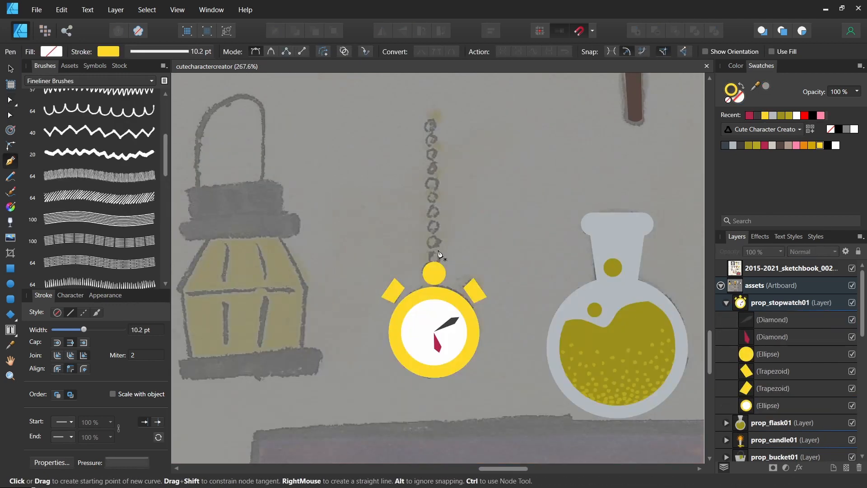
Draw a straight vertical line along the stopwatch's sketched chain and give it an 8 pt dashed stroke with round caps
{"action": "left_click", "coordinate": [436, 255]}
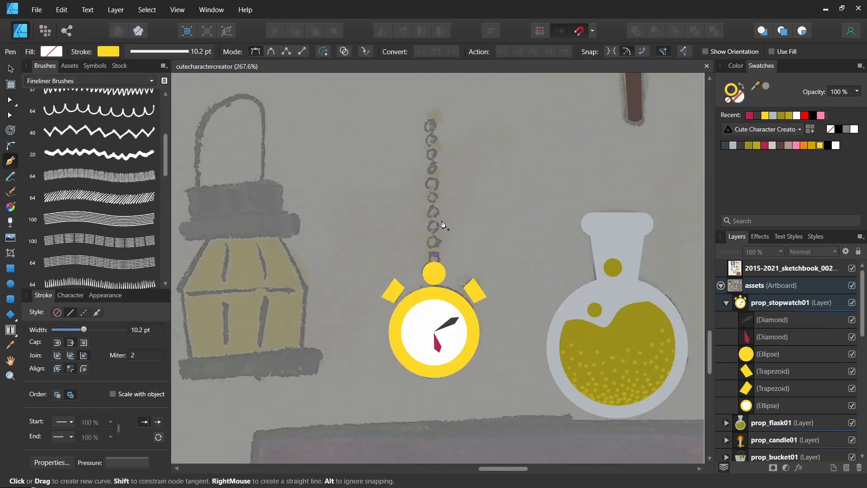
{"action": "left_click", "coordinate": [434, 123]}
{"action": "key", "text": "v"}
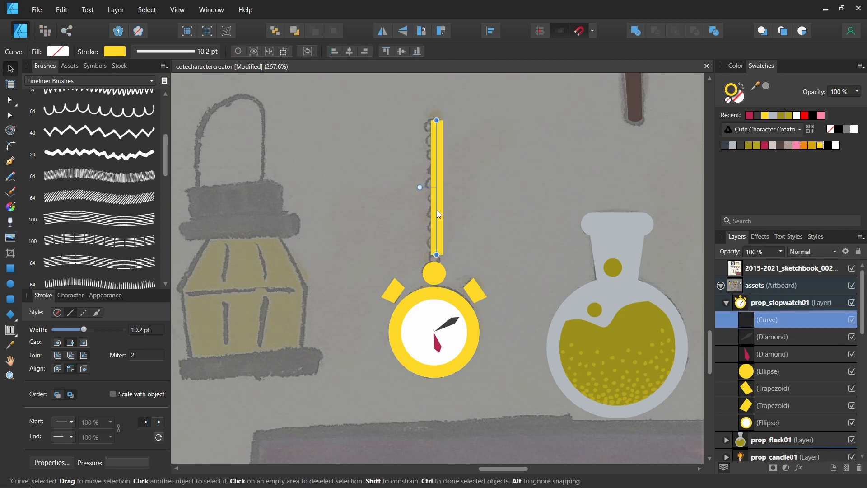
{"action": "left_click", "coordinate": [84, 313]}
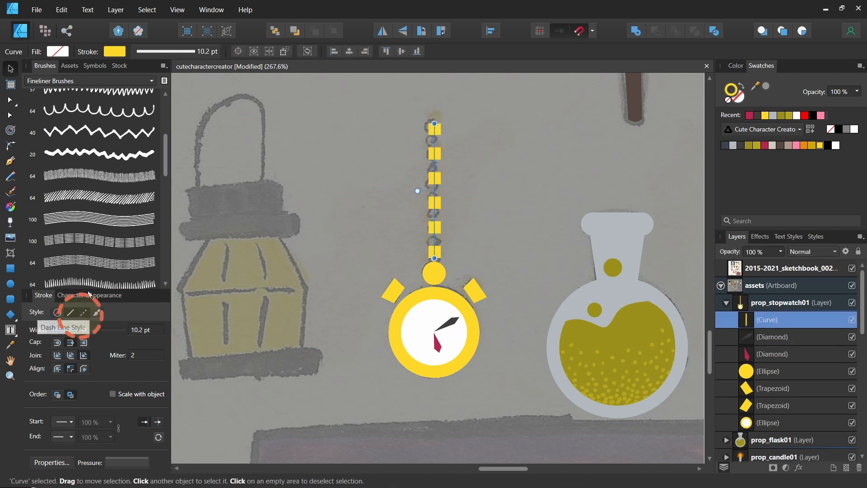
{"action": "left_click", "coordinate": [56, 343]}
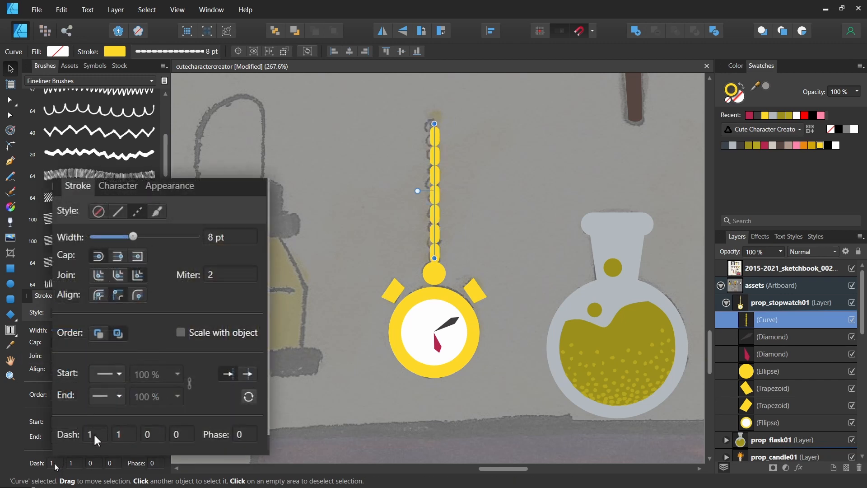
Try a dash length of 2 with a gap of 4 on the stopwatch chain
{"action": "left_click", "coordinate": [57, 463]}
{"action": "type", "text": "2"}
{"action": "left_click", "coordinate": [70, 463]}
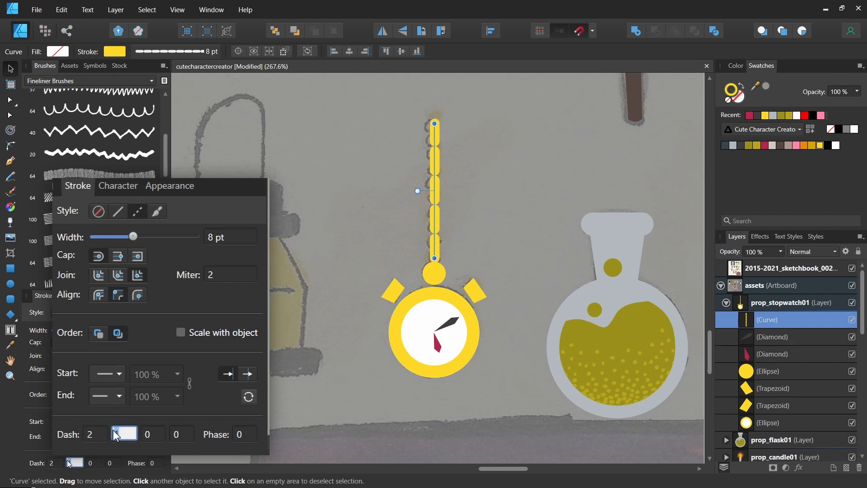
{"action": "type", "text": "4"}
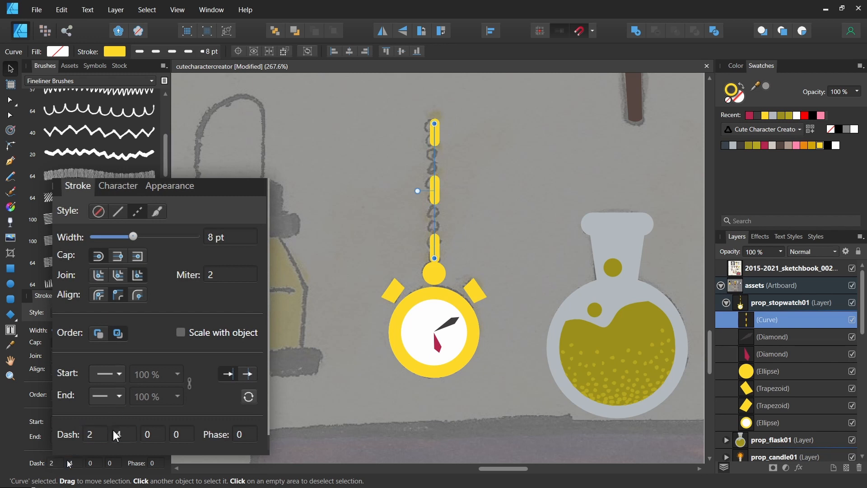
Set the stopwatch chain's dash pattern to a dash of 0.25 and a gap of 1.25
{"action": "left_click", "coordinate": [53, 463]}
{"action": "type", "text": "0.25"}
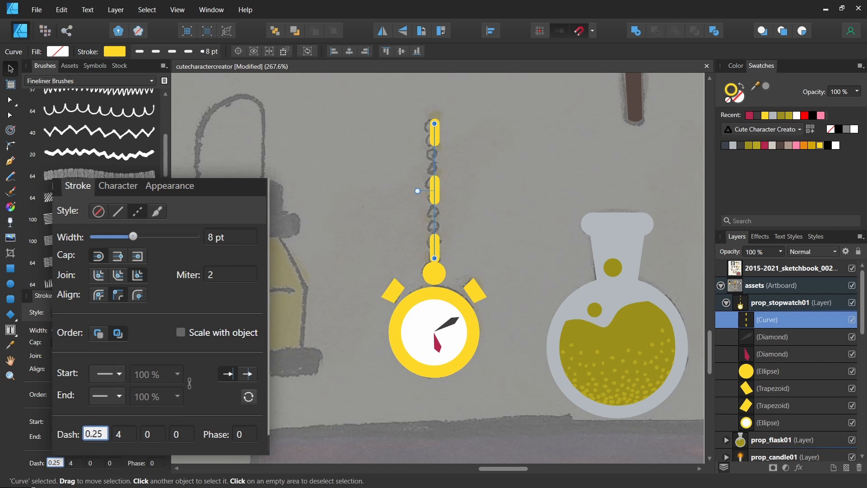
{"action": "left_click", "coordinate": [74, 463]}
{"action": "type", "text": "2"}
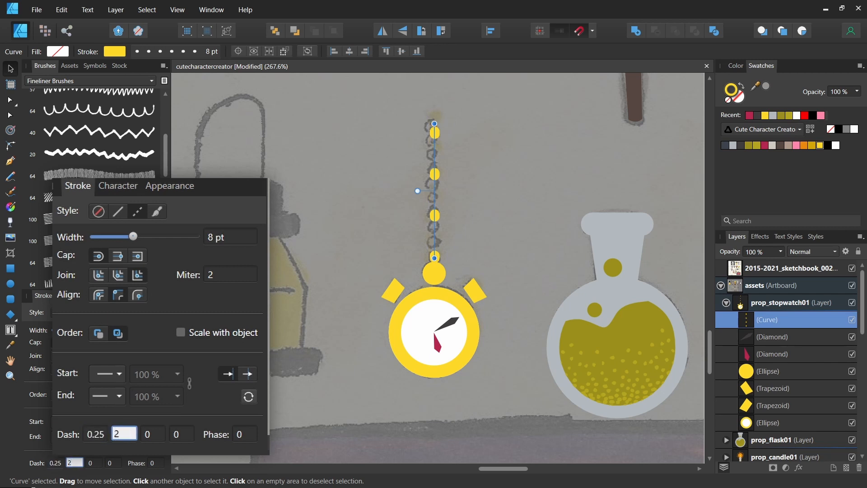
{"action": "key", "text": "Return"}
{"action": "left_click", "coordinate": [71, 461]}
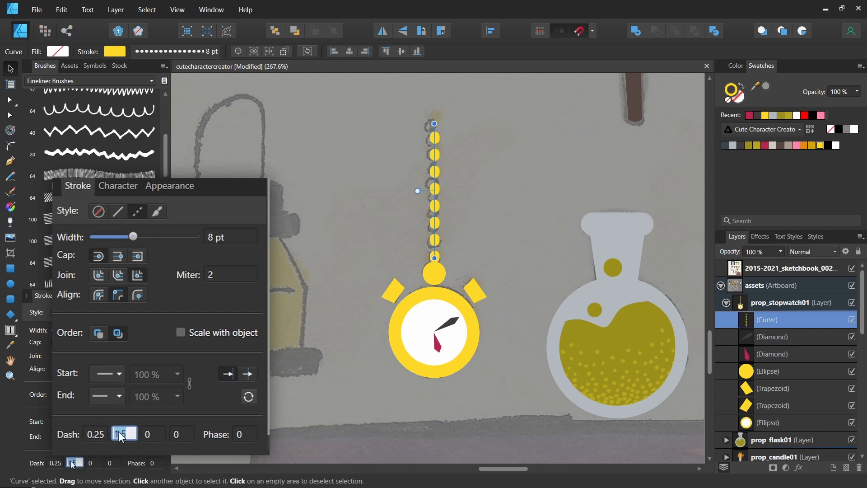
{"action": "type", "text": "1.25"}
{"action": "key", "text": "Return"}
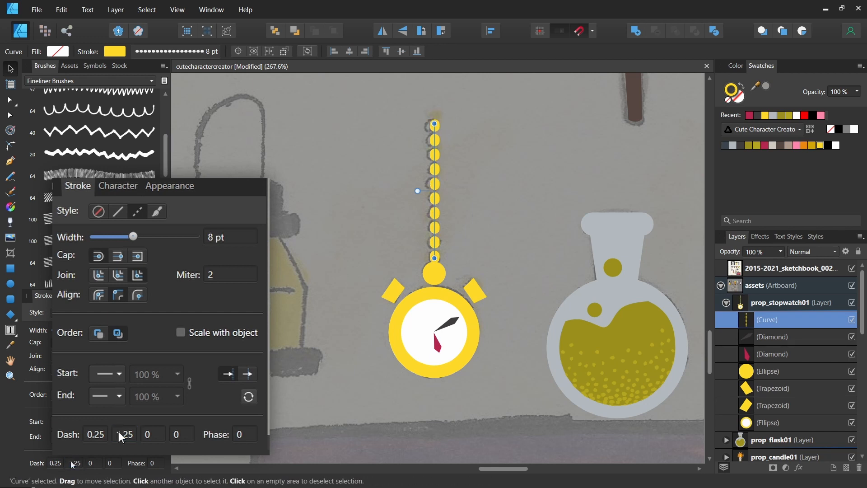
Try a second dash of 4 and gap of 5 in the chain's dash pattern, and reset both values to 0
{"action": "left_click", "coordinate": [147, 430]}
{"action": "type", "text": "4"}
{"action": "key", "text": "Return"}
{"action": "left_click", "coordinate": [180, 433]}
{"action": "type", "text": "5"}
{"action": "key", "text": "Return"}
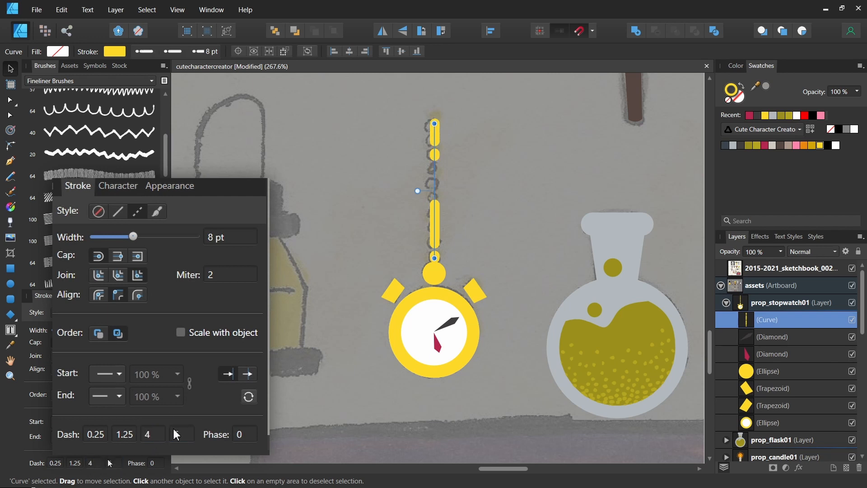
{"action": "left_click", "coordinate": [149, 430]}
{"action": "type", "text": "0"}
{"action": "left_click", "coordinate": [180, 433]}
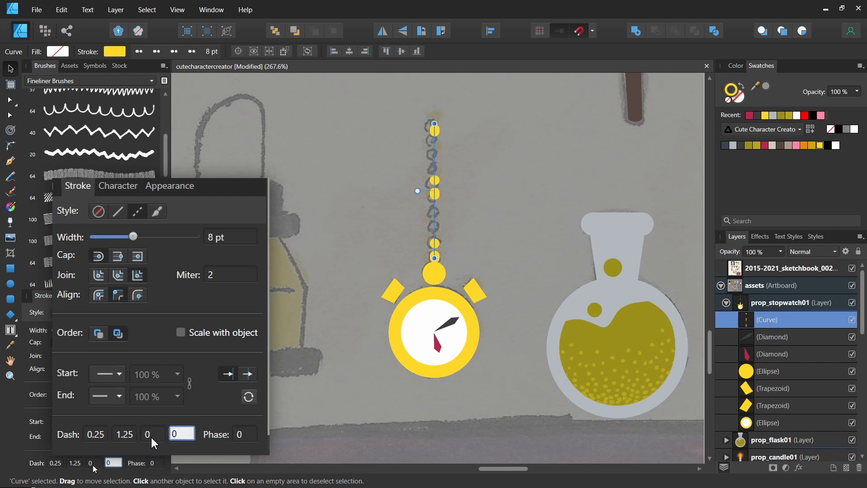
{"action": "left_click", "coordinate": [149, 431]}
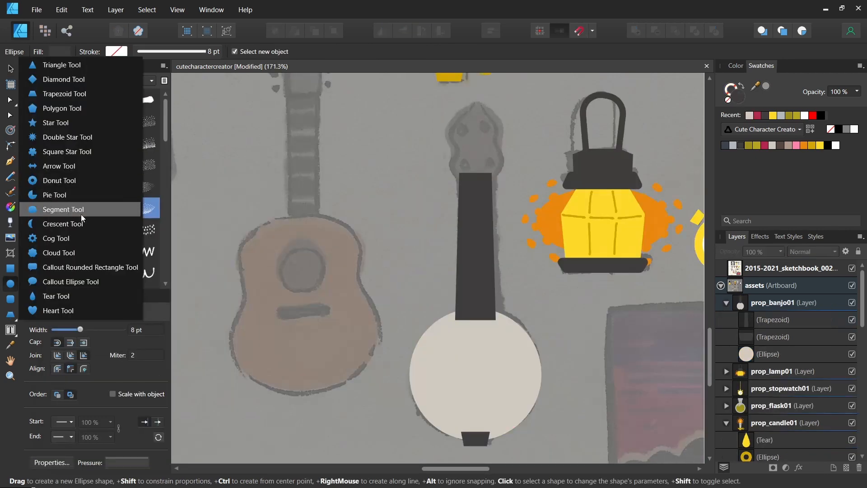
Draw a small dark heart beside the banjo's sketched headstock and turn it upside down
{"action": "left_click", "coordinate": [76, 310]}
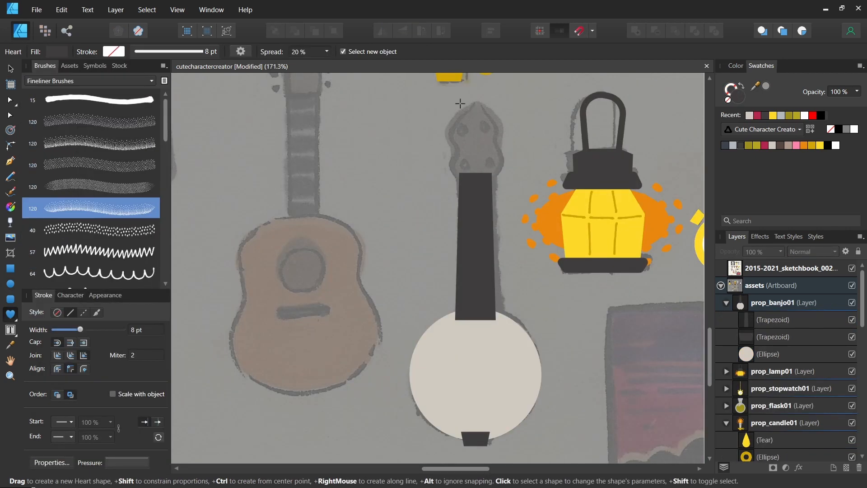
{"action": "left_click_drag", "start_coordinate": [404, 106], "coordinate": [458, 142]}
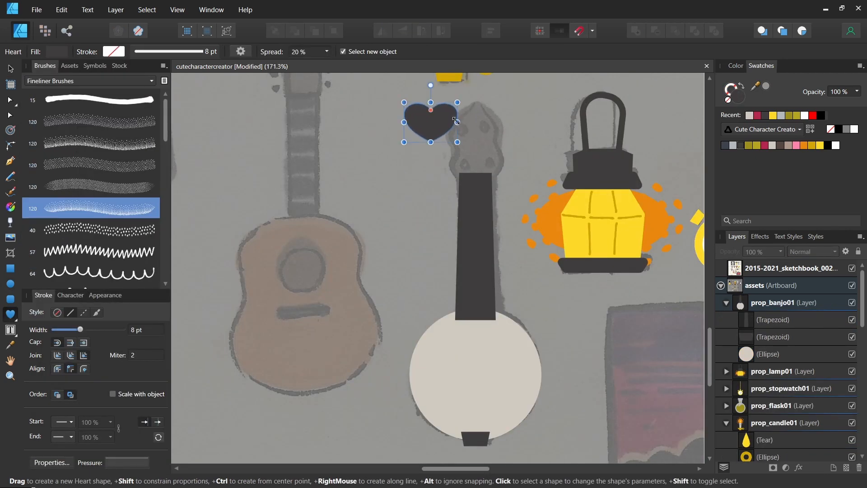
{"action": "key", "text": "v"}
{"action": "mouse_move", "coordinate": [431, 85]}
{"action": "left_mouse_down"}
{"action": "mouse_move", "coordinate": [440, 68]}
{"action": "mouse_move", "coordinate": [431, 157]}
{"action": "left_mouse_up"}
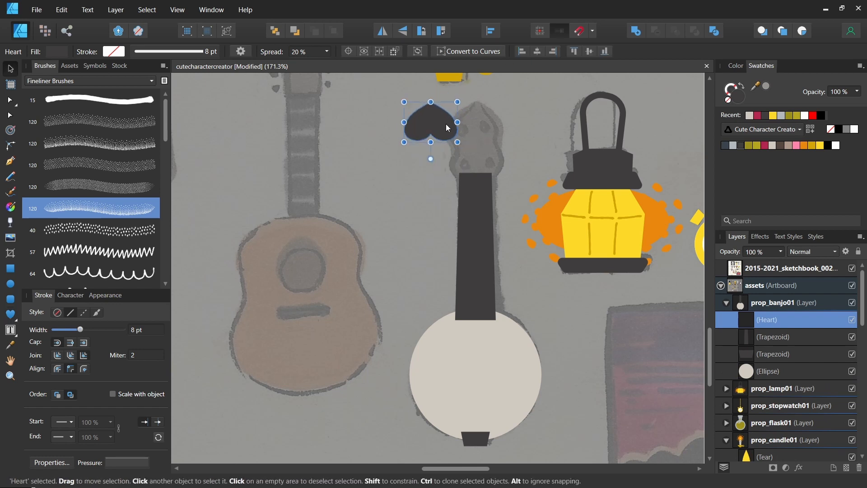
Duplicate the heart below itself, place both hearts on the banjo's headstock and merge them into one shape
{"action": "mouse_move", "coordinate": [445, 125]}
{"action": "left_mouse_down"}
{"action": "mouse_move", "coordinate": [442, 170]}
{"action": "mouse_move", "coordinate": [442, 154]}
{"action": "mouse_move", "coordinate": [425, 155]}
{"action": "mouse_move", "coordinate": [432, 153]}
{"action": "mouse_move", "coordinate": [428, 185]}
{"action": "left_mouse_up"}
{"action": "left_click", "coordinate": [437, 127], "text": "shift"}
{"action": "left_click_drag", "start_coordinate": [437, 167], "coordinate": [484, 162]}
{"action": "left_click", "coordinate": [636, 31]}
Round the two waist corners of the banjo's headstock and stretch its selected nodes to about 67 px wide
{"action": "left_click", "coordinate": [11, 145]}
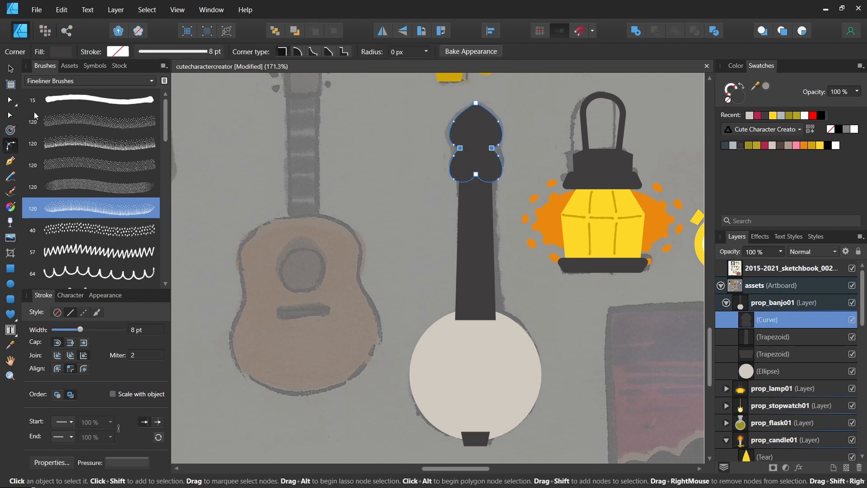
{"action": "left_click_drag", "start_coordinate": [434, 135], "coordinate": [517, 160]}
{"action": "left_click_drag", "start_coordinate": [491, 148], "coordinate": [502, 150]}
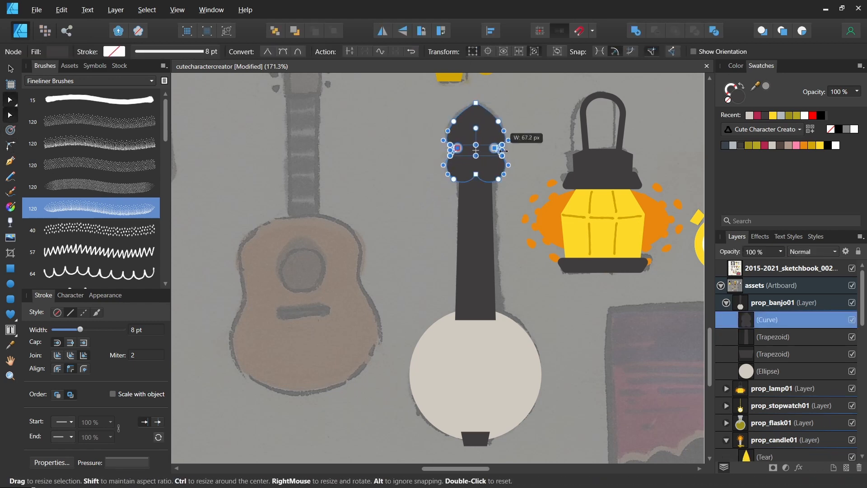
{"action": "key", "text": "v"}
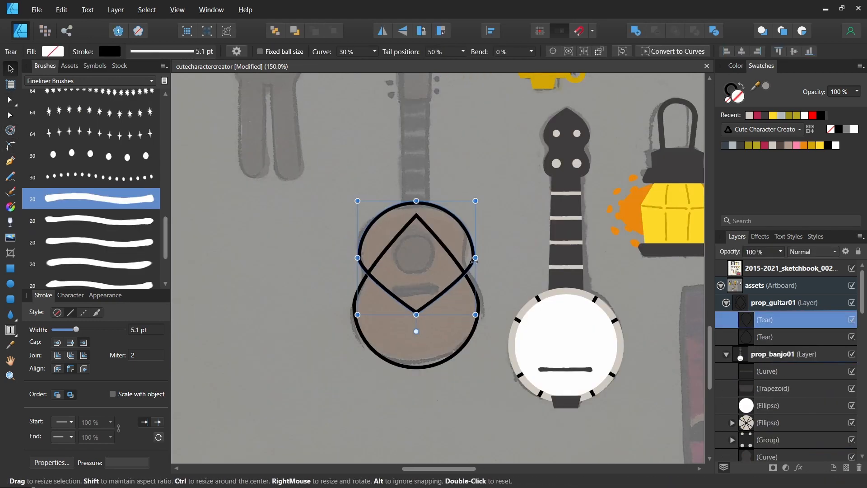
Narrow the guitar body's upper tear shape and merge it with the lower tear shape
{"action": "left_click_drag", "start_coordinate": [473, 262], "coordinate": [470, 260]}
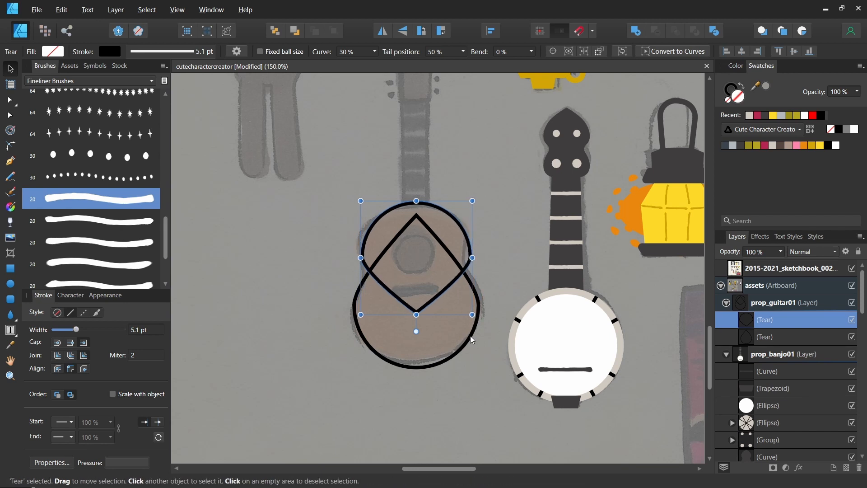
{"action": "left_click", "coordinate": [477, 294], "text": "shift"}
{"action": "left_click", "coordinate": [639, 32]}
Round both waist corners of the guitar body's outline to a radius of about 64.1 px
{"action": "key", "text": "a"}
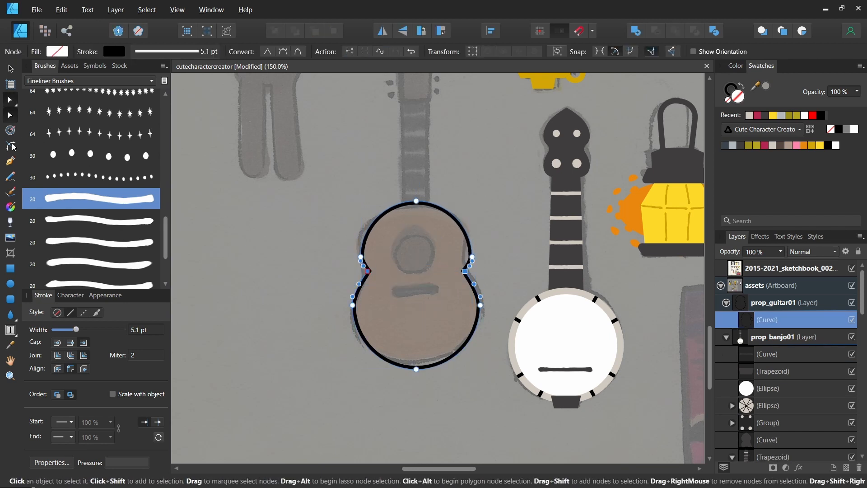
{"action": "key", "text": "c"}
{"action": "left_click_drag", "start_coordinate": [368, 272], "coordinate": [344, 280]}
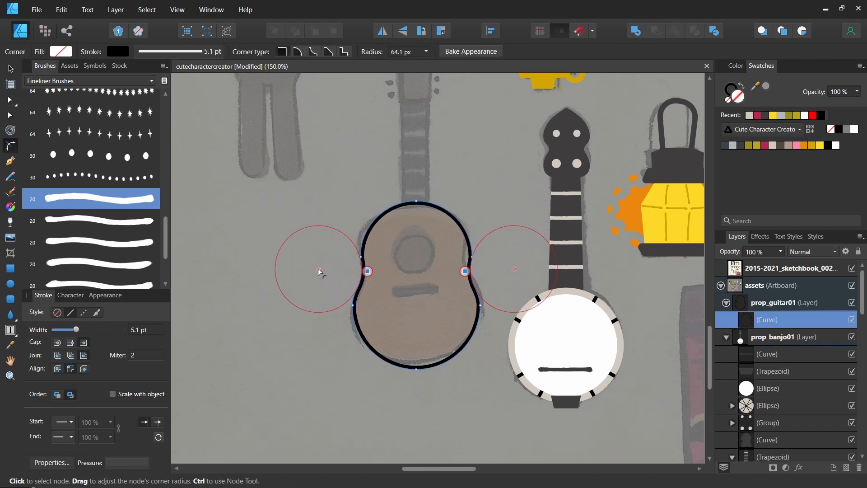
{"action": "key", "text": "v"}
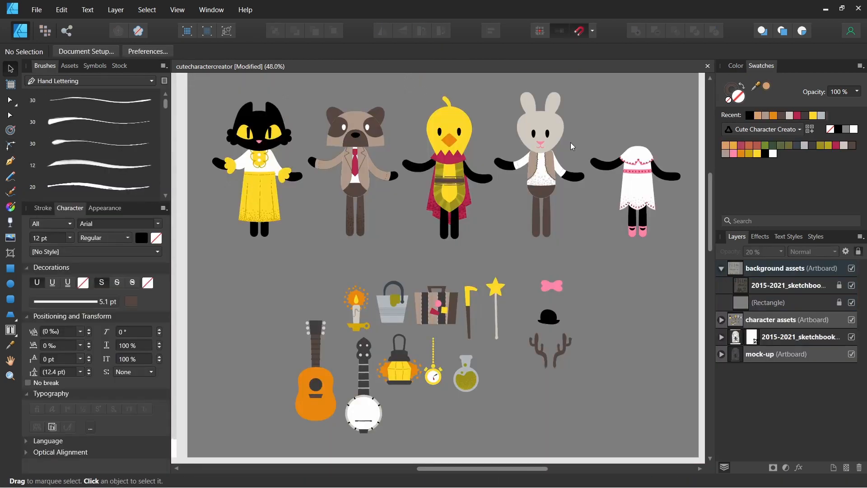
Look over the finished characters and props, the scene sketch and the background assets artboard
{"action": "key", "text": "space"}
{"action": "left_click_drag", "start_coordinate": [470, 311], "coordinate": [701, 308]}
{"action": "mouse_move", "coordinate": [453, 337]}
{"action": "left_mouse_down"}
{"action": "mouse_move", "coordinate": [581, 342]}
{"action": "mouse_move", "coordinate": [602, 354]}
{"action": "left_mouse_up"}
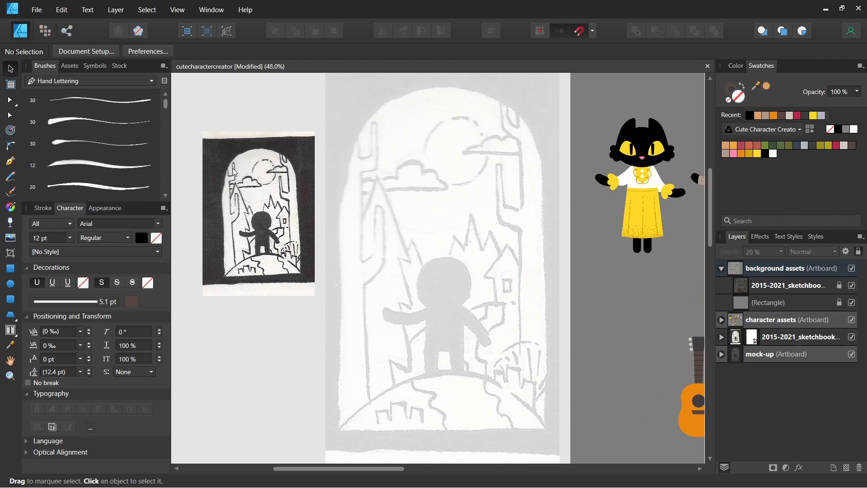
{"action": "key", "text": "space"}
{"action": "left_click_drag", "start_coordinate": [628, 362], "coordinate": [429, 192]}
{"action": "mouse_move", "coordinate": [578, 393]}
{"action": "left_mouse_down"}
{"action": "mouse_move", "coordinate": [467, 279]}
{"action": "mouse_move", "coordinate": [435, 188]}
{"action": "left_mouse_up"}
{"action": "mouse_move", "coordinate": [539, 262]}
{"action": "left_mouse_down"}
{"action": "mouse_move", "coordinate": [507, 182]}
{"action": "mouse_move", "coordinate": [511, 199]}
{"action": "left_mouse_up"}
{"action": "left_click_drag", "start_coordinate": [548, 235], "coordinate": [554, 240]}
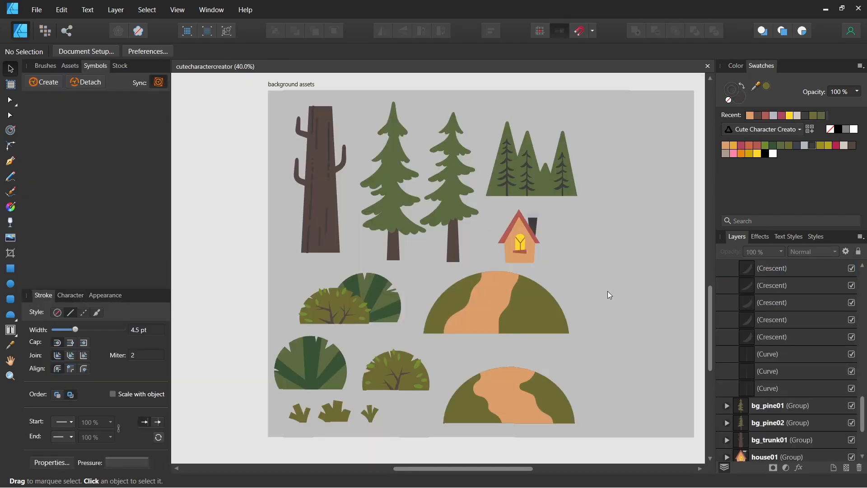
Examine the finished trees, bushes, hills and house on the background assets artboard against the props above
{"action": "scroll", "coordinate": [635, 243], "scroll_direction": "down", "scroll_amount": 1}
{"action": "key", "text": "space"}
{"action": "left_click_drag", "start_coordinate": [612, 196], "coordinate": [601, 115]}
{"action": "key", "text": "space"}
{"action": "left_click_drag", "start_coordinate": [466, 288], "coordinate": [467, 387]}
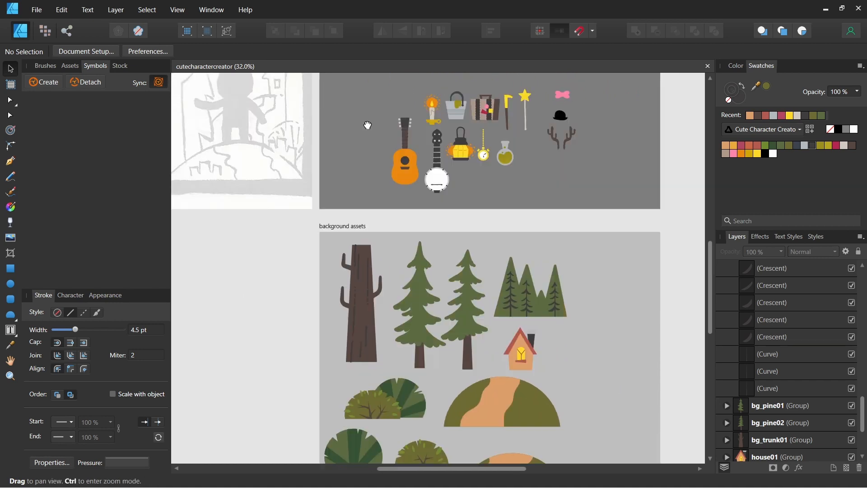
{"action": "left_click_drag", "start_coordinate": [455, 240], "coordinate": [449, 166]}
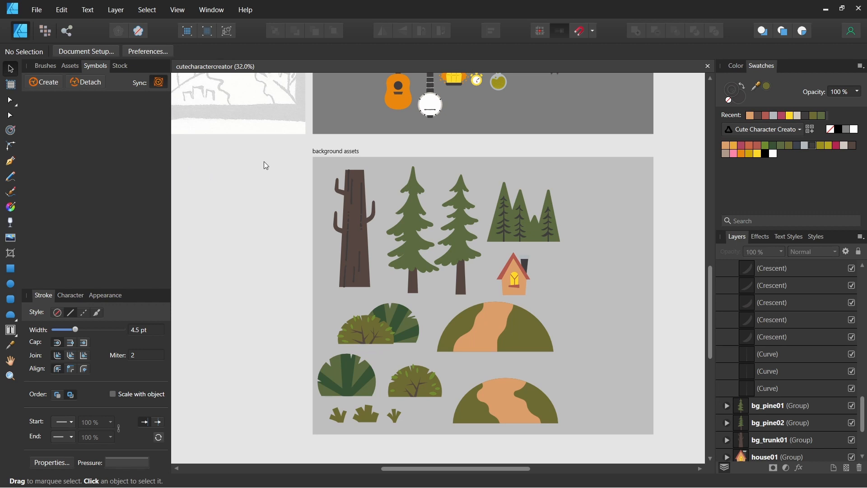
Check the Environments asset category, and create a symbol from the bg_trunk01 tree trunk group
{"action": "left_click", "coordinate": [71, 65]}
{"action": "left_click", "coordinate": [98, 66]}
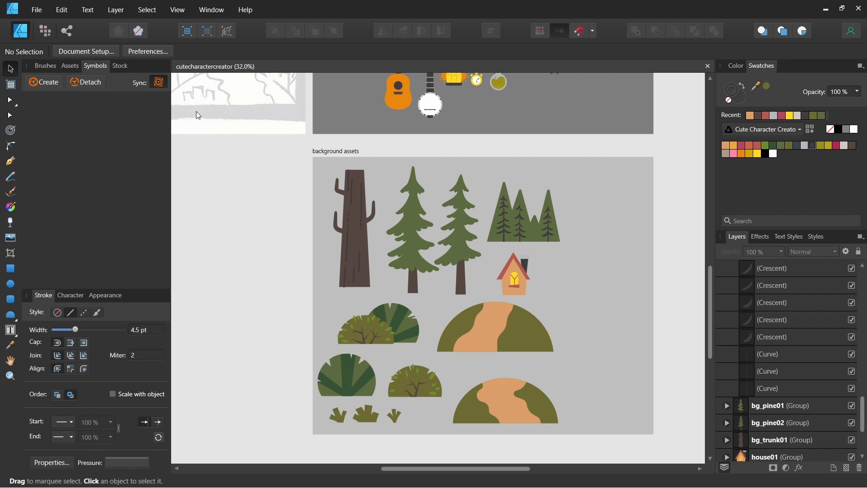
{"action": "left_click", "coordinate": [71, 67]}
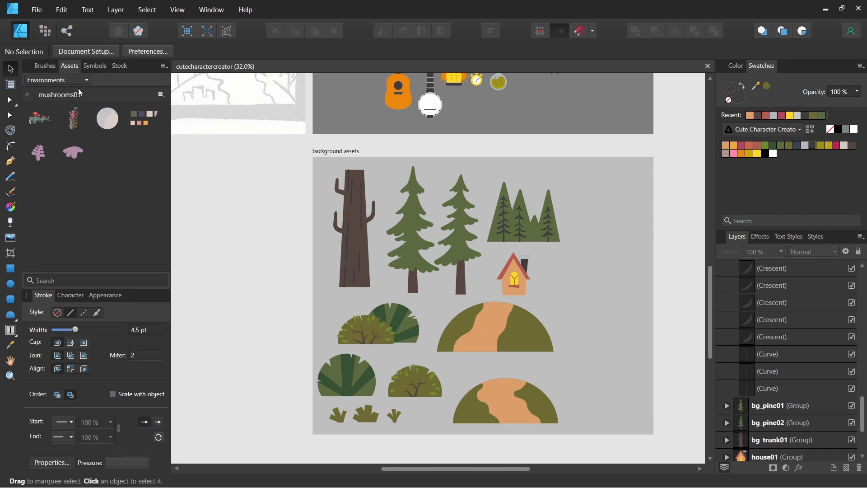
{"action": "left_click", "coordinate": [86, 80]}
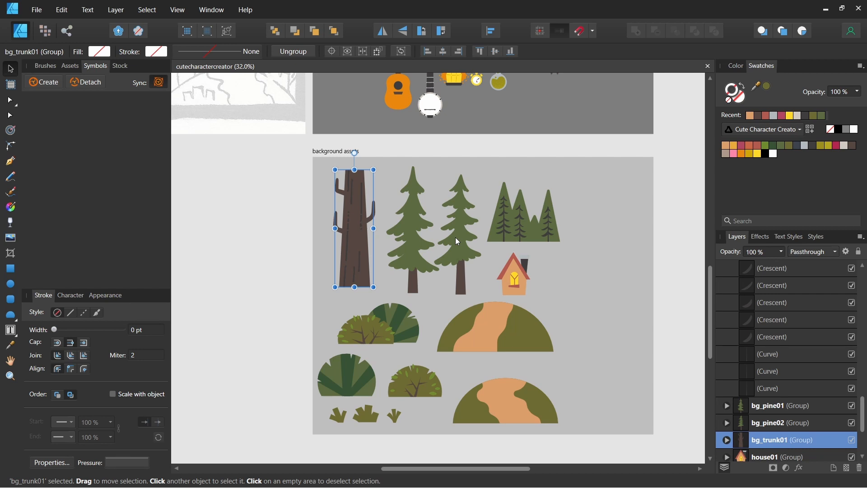
{"action": "left_click", "coordinate": [45, 84]}
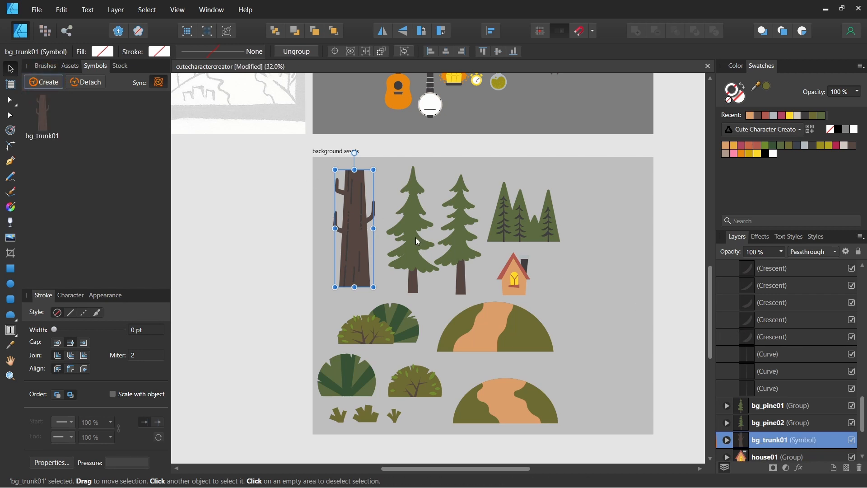
Create symbols from the bg_pine01, bg_pine02 and bg_trees01 tree groups on the background assets artboard
{"action": "left_click", "coordinate": [416, 241]}
{"action": "left_click", "coordinate": [47, 83]}
{"action": "left_click", "coordinate": [460, 240]}
{"action": "left_click", "coordinate": [48, 83]}
{"action": "left_click", "coordinate": [536, 231]}
{"action": "left_click", "coordinate": [48, 82]}
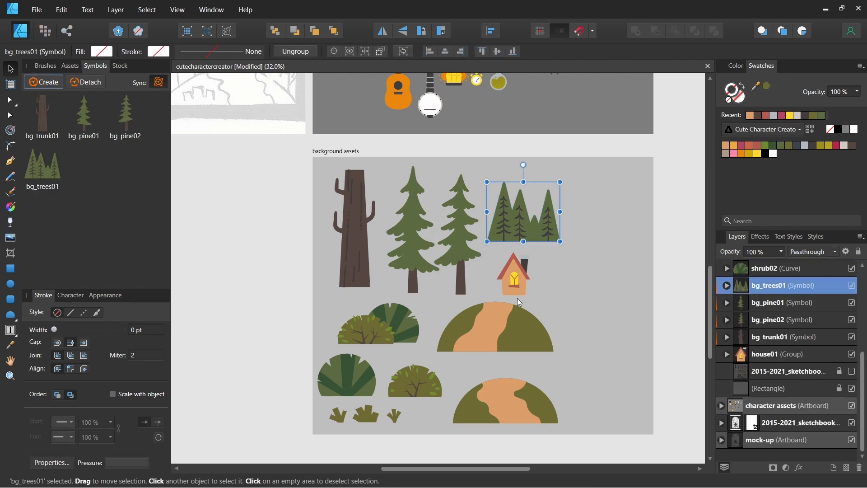
Create separate symbols from the four bushes shrub01, shrub02, shrub03 and shrub04
{"action": "left_click", "coordinate": [514, 286]}
{"action": "left_click", "coordinate": [366, 332]}
{"action": "left_click", "coordinate": [49, 82]}
{"action": "left_click", "coordinate": [404, 323]}
{"action": "left_click", "coordinate": [48, 83]}
{"action": "left_click", "coordinate": [357, 375]}
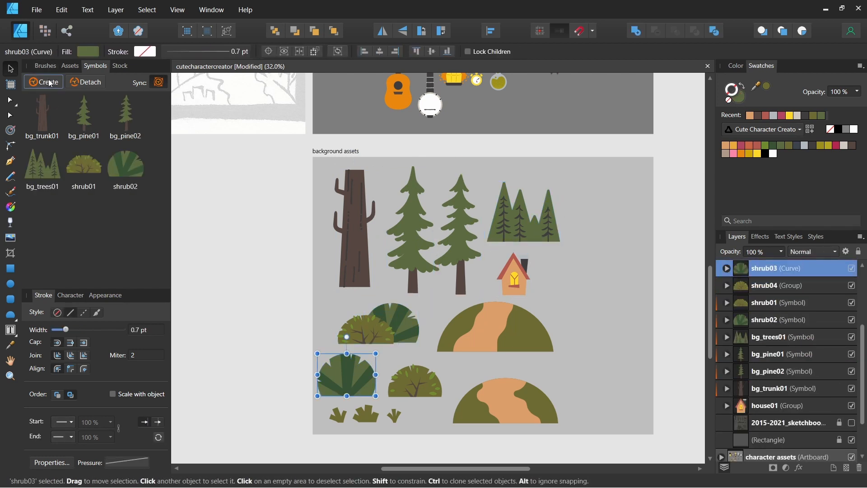
{"action": "left_click", "coordinate": [49, 83]}
{"action": "left_click", "coordinate": [414, 383]}
{"action": "left_click", "coordinate": [48, 83]}
Create symbols from the three grass tufts grass01, grass02 and grass03, and clear the selection
{"action": "left_click", "coordinate": [338, 415]}
{"action": "left_click", "coordinate": [48, 82]}
{"action": "left_click", "coordinate": [366, 414]}
{"action": "left_click", "coordinate": [48, 82]}
{"action": "left_click", "coordinate": [395, 416]}
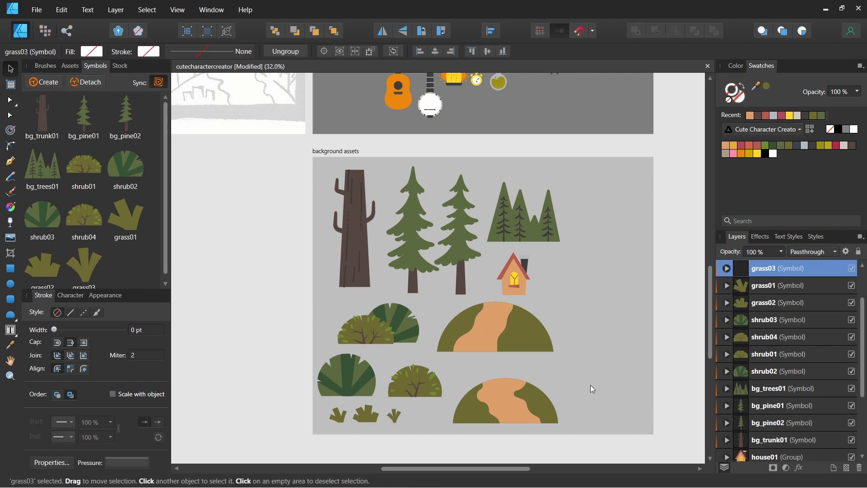
{"action": "left_click", "coordinate": [618, 246]}
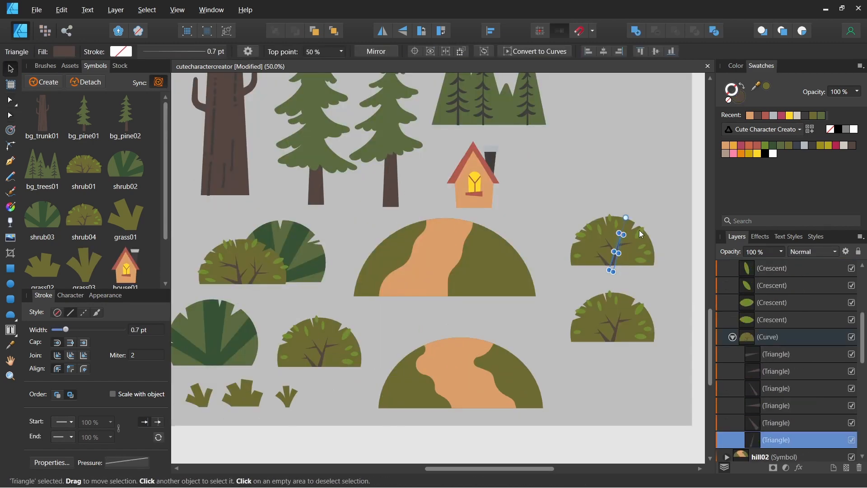
Try lengthening and widening the trunk triangle in the upper shrub04 copy to test the symbol linking
{"action": "key", "text": "ctrl+plus"}
{"action": "key", "text": "space"}
{"action": "left_click_drag", "start_coordinate": [560, 363], "coordinate": [247, 338]}
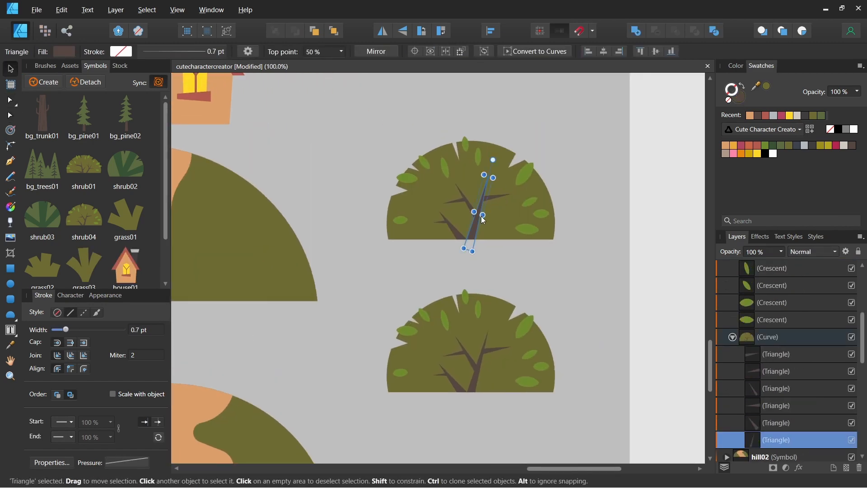
{"action": "left_click_drag", "start_coordinate": [482, 216], "coordinate": [503, 153]}
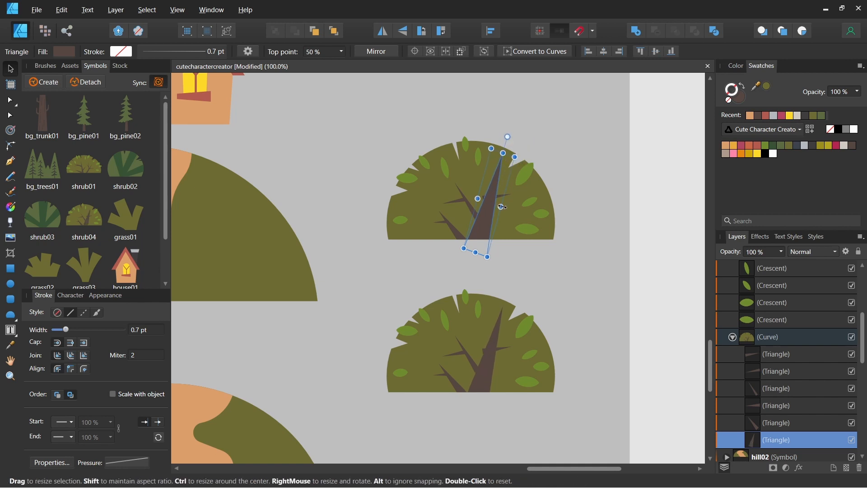
{"action": "left_click_drag", "start_coordinate": [501, 207], "coordinate": [492, 204]}
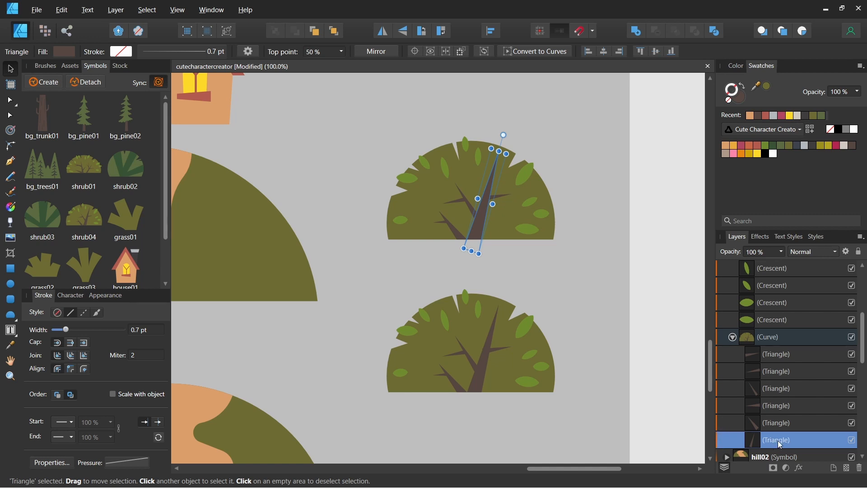
Detach the upper shrub04 copy from its symbol, compare it with the linked copies, and reposition it
{"action": "left_click", "coordinate": [493, 201]}
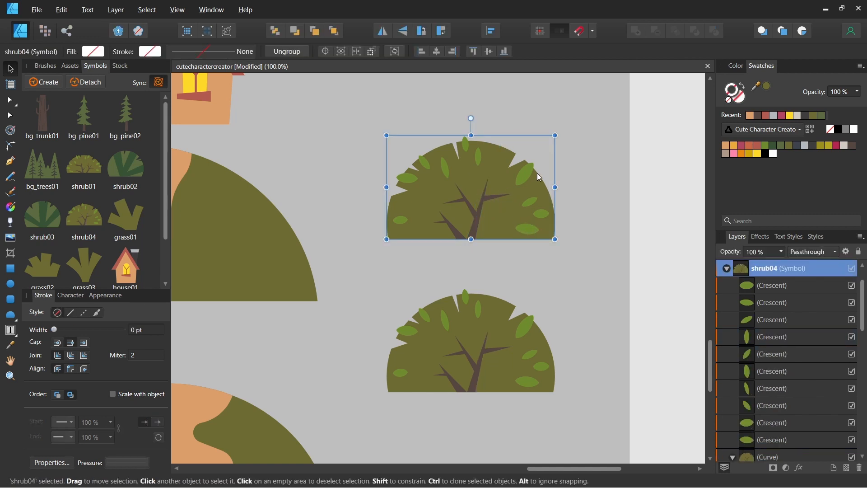
{"action": "left_click", "coordinate": [91, 83]}
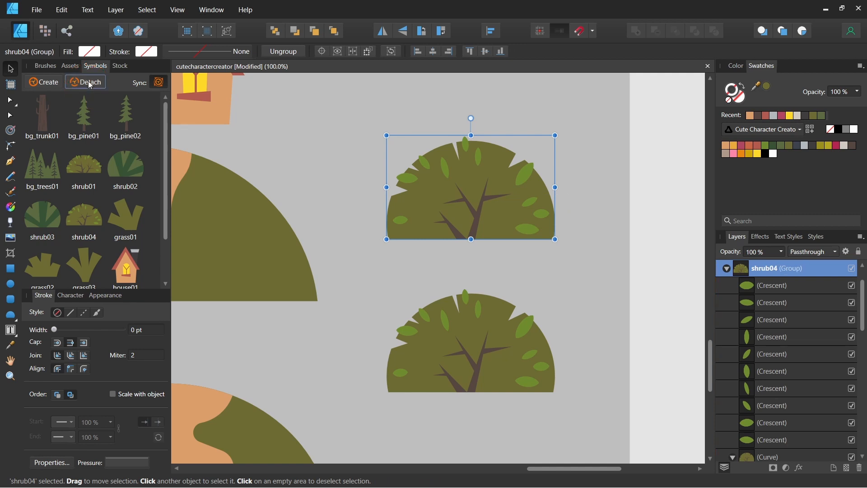
{"action": "left_click", "coordinate": [488, 333]}
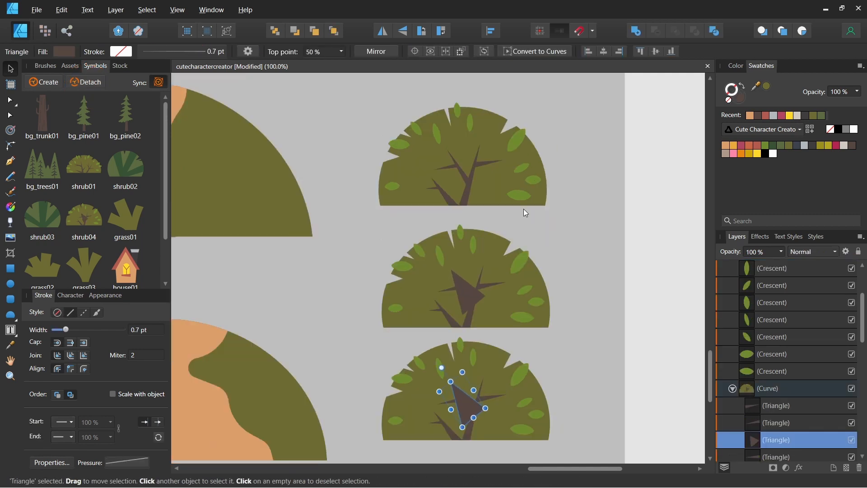
{"action": "left_click", "coordinate": [473, 174]}
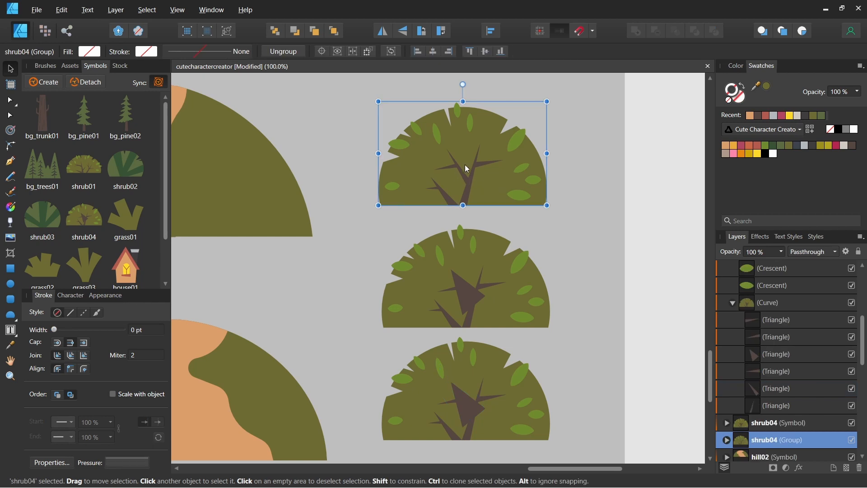
{"action": "left_click_drag", "start_coordinate": [492, 201], "coordinate": [484, 152]}
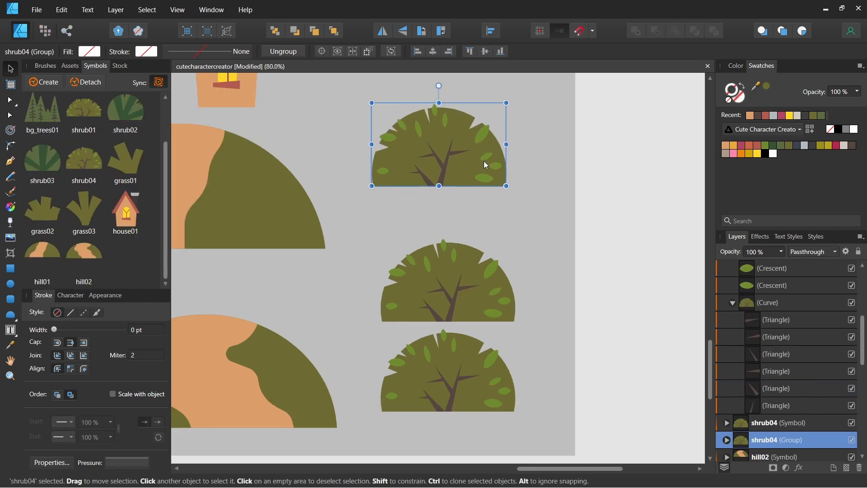
Rearrange the linked shrub04 copies on the artboard, rotating one of them counterclockwise and scaling it down
{"action": "left_click_drag", "start_coordinate": [489, 285], "coordinate": [583, 267]}
{"action": "left_click", "coordinate": [470, 216]}
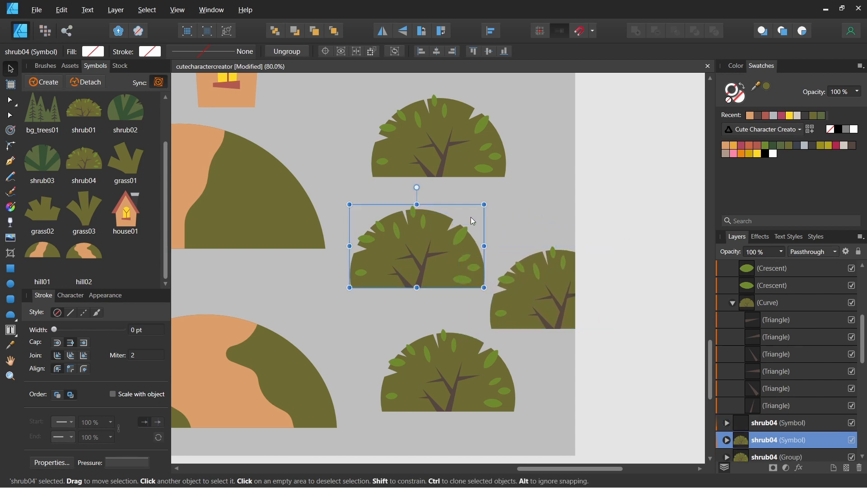
{"action": "left_click_drag", "start_coordinate": [417, 187], "coordinate": [392, 177]}
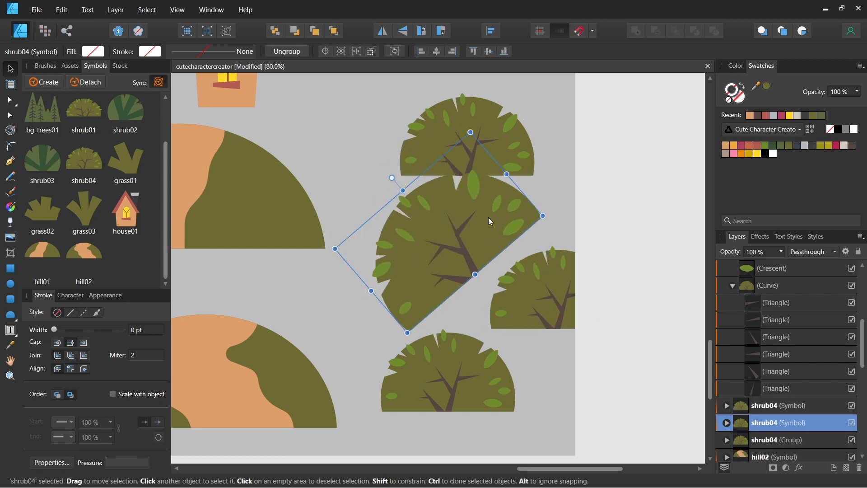
{"action": "left_click_drag", "start_coordinate": [488, 218], "coordinate": [434, 205]}
{"action": "left_click_drag", "start_coordinate": [536, 302], "coordinate": [477, 294]}
{"action": "left_click_drag", "start_coordinate": [455, 203], "coordinate": [472, 221]}
{"action": "left_click_drag", "start_coordinate": [471, 176], "coordinate": [399, 254]}
{"action": "left_click", "coordinate": [530, 300]}
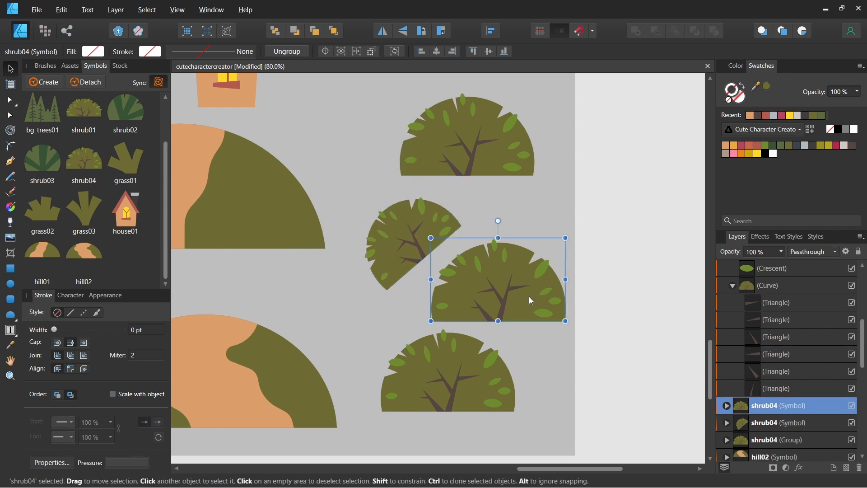
{"action": "left_click", "coordinate": [486, 340]}
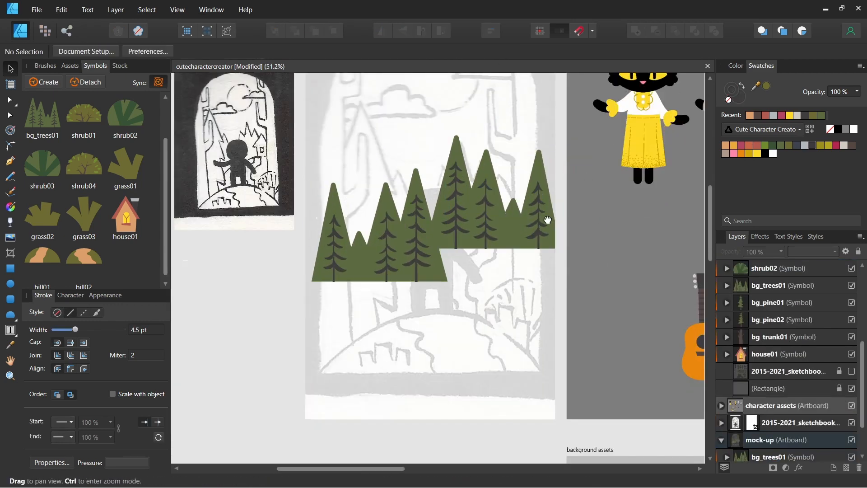
Place the house01 symbol in front of the mock-up's background trees, and bring the hill01 symbol in front of the house
{"action": "left_click_drag", "start_coordinate": [125, 208], "coordinate": [497, 213]}
{"action": "left_click", "coordinate": [502, 318]}
{"action": "key", "text": "ctrl+]"}
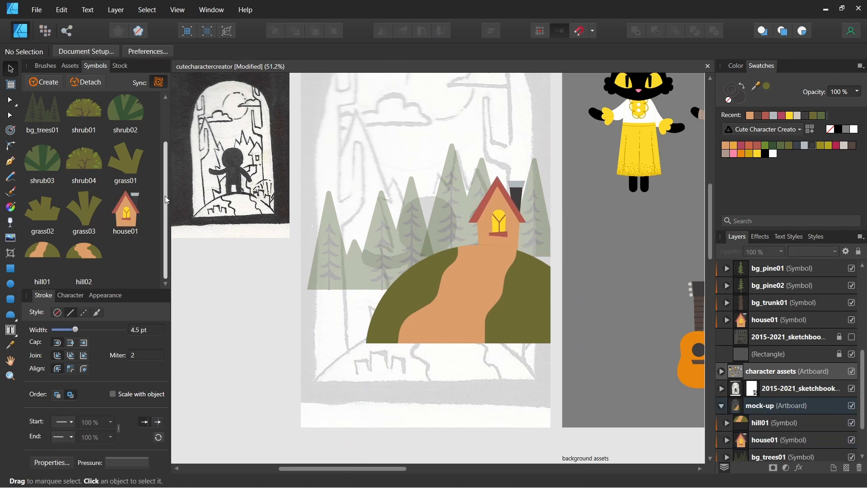
Place the bg_pine01 and bg_trunk01 symbols on the left part of the mock-up, and enlarge the trunk
{"action": "left_click_drag", "start_coordinate": [166, 200], "coordinate": [166, 158]}
{"action": "left_click_drag", "start_coordinate": [84, 113], "coordinate": [360, 226]}
{"action": "left_click", "coordinate": [545, 250]}
{"action": "left_click_drag", "start_coordinate": [42, 113], "coordinate": [346, 292]}
{"action": "left_click_drag", "start_coordinate": [372, 207], "coordinate": [420, 83]}
{"action": "left_click_drag", "start_coordinate": [350, 270], "coordinate": [348, 300]}
Select the detail curves inside the bg_trunk01 symbol and make their strokes scale with the object
{"action": "left_click", "coordinate": [727, 371]}
{"action": "left_click", "coordinate": [768, 371]}
{"action": "left_click", "coordinate": [768, 405], "text": "shift"}
{"action": "left_click", "coordinate": [113, 394]}
Enlarge the trunk, flip it horizontally, and fit it along the mock-up's left edge as a tall foreground tree
{"action": "left_click_drag", "start_coordinate": [285, 167], "coordinate": [253, 61]}
{"action": "left_click", "coordinate": [382, 31]}
{"action": "left_click_drag", "start_coordinate": [307, 207], "coordinate": [325, 285]}
{"action": "left_click_drag", "start_coordinate": [260, 292], "coordinate": [278, 292]}
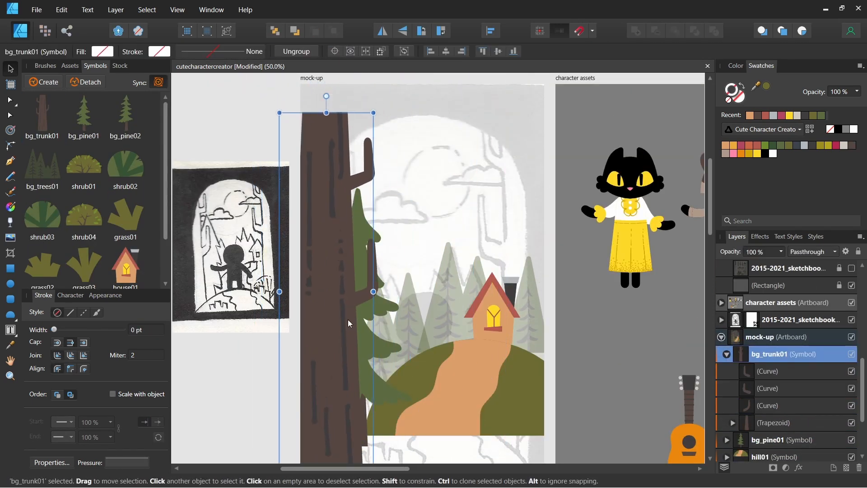
Nudge the pine slightly right, and place a horizontally mirrored copy of the trunk along the mock-up's right edge
{"action": "left_click_drag", "start_coordinate": [384, 325], "coordinate": [392, 328]}
{"action": "left_click_drag", "start_coordinate": [325, 282], "coordinate": [518, 250]}
{"action": "left_click", "coordinate": [383, 31]}
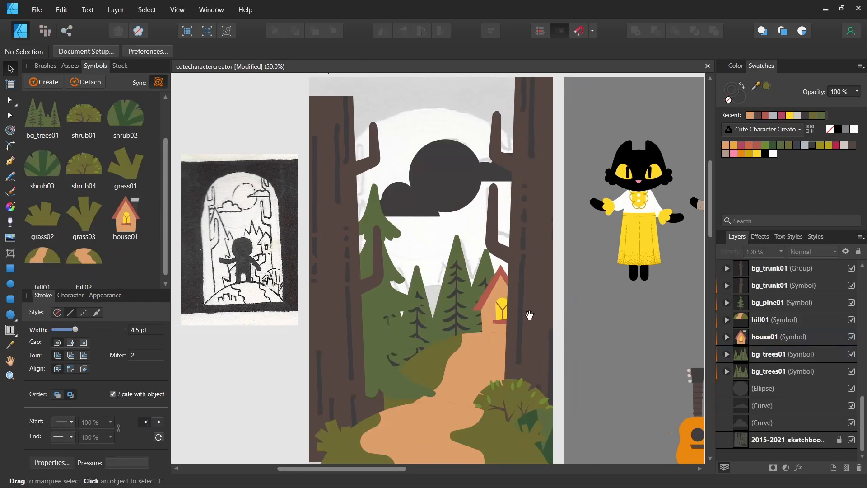
Move the left bg_trees01 symbol in the mock-up down slightly and deselect it
{"action": "scroll", "coordinate": [433, 266], "scroll_direction": "down", "scroll_amount": 1}
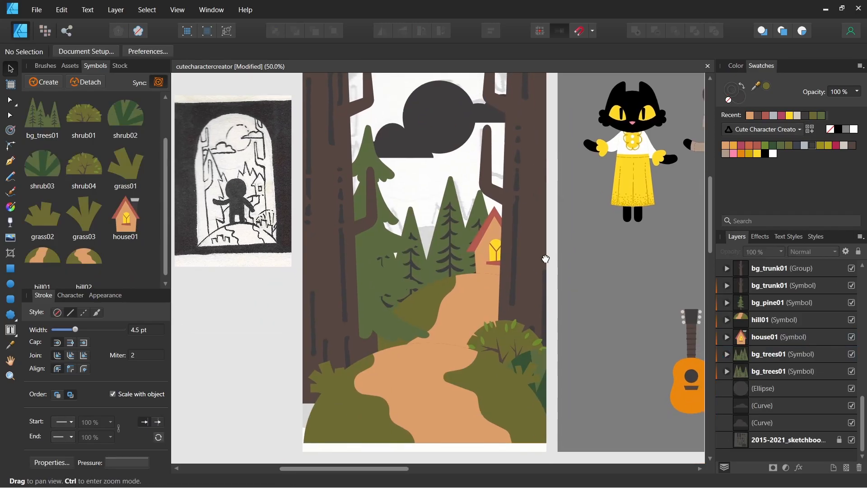
{"action": "left_click", "coordinate": [424, 284]}
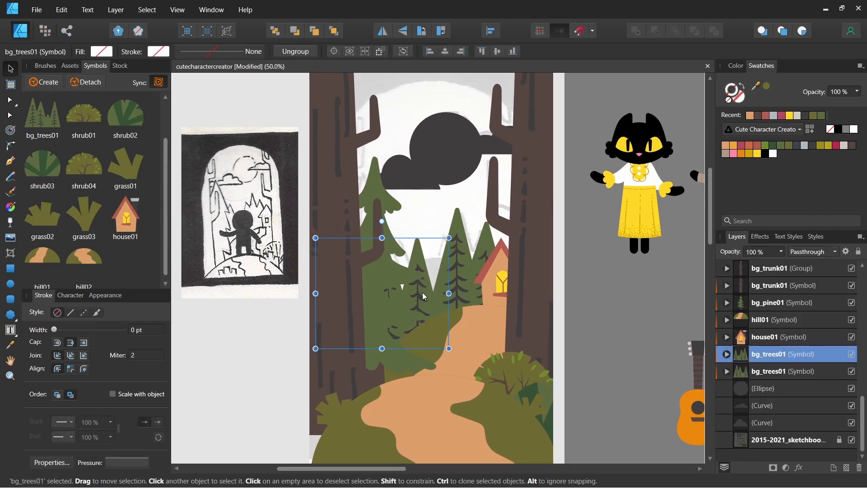
{"action": "left_click_drag", "start_coordinate": [423, 295], "coordinate": [424, 300]}
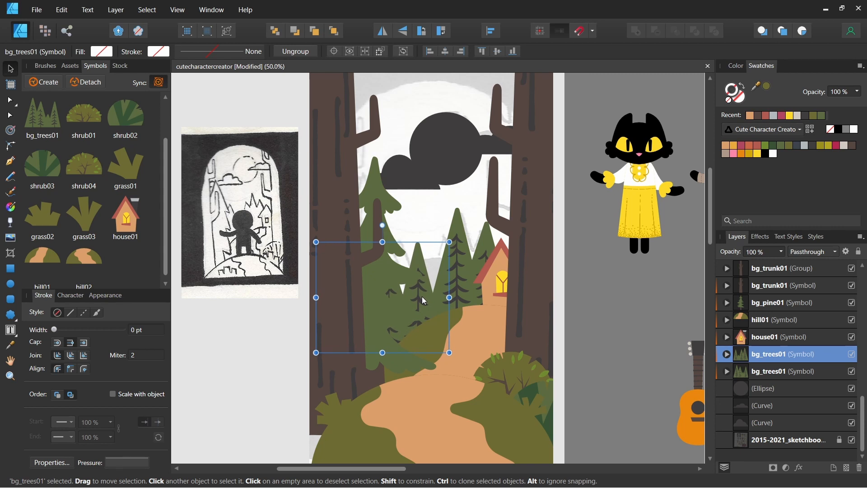
{"action": "left_click", "coordinate": [277, 342]}
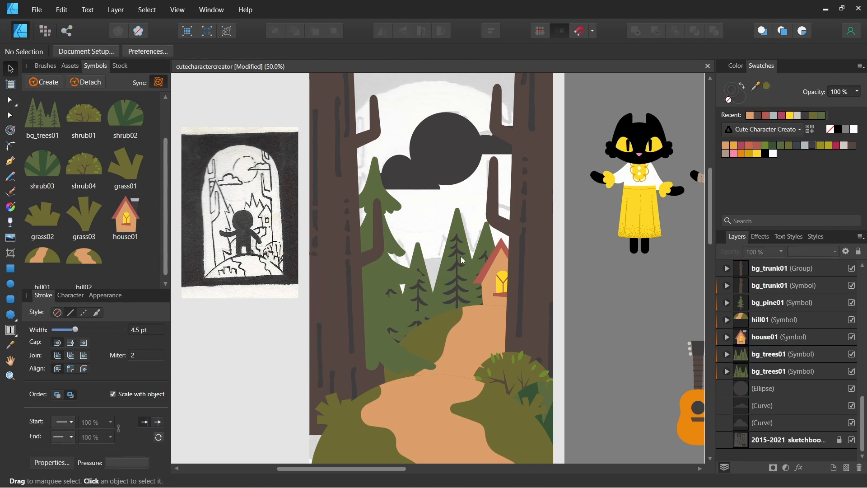
Add an HSL Shift adjustment to both bg_trees01 symbols in the mock-up, keeping the scene clear of the adjustment window
{"action": "left_click", "coordinate": [468, 274]}
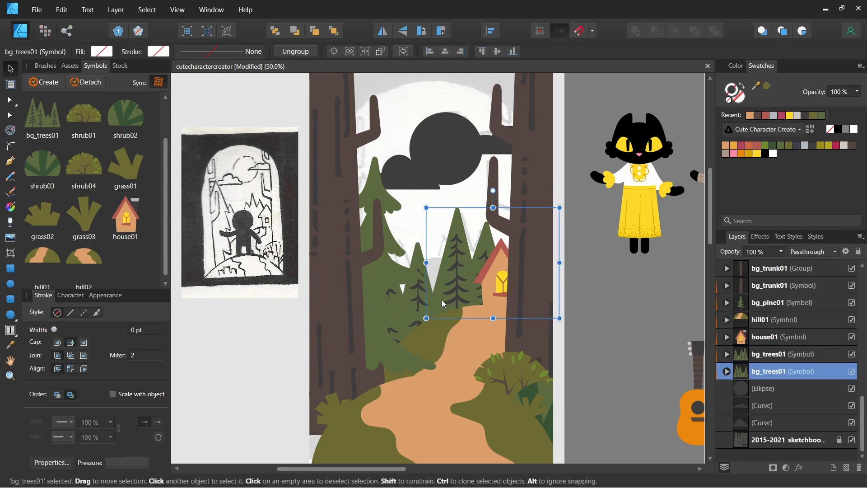
{"action": "left_click", "coordinate": [419, 303], "text": "shift"}
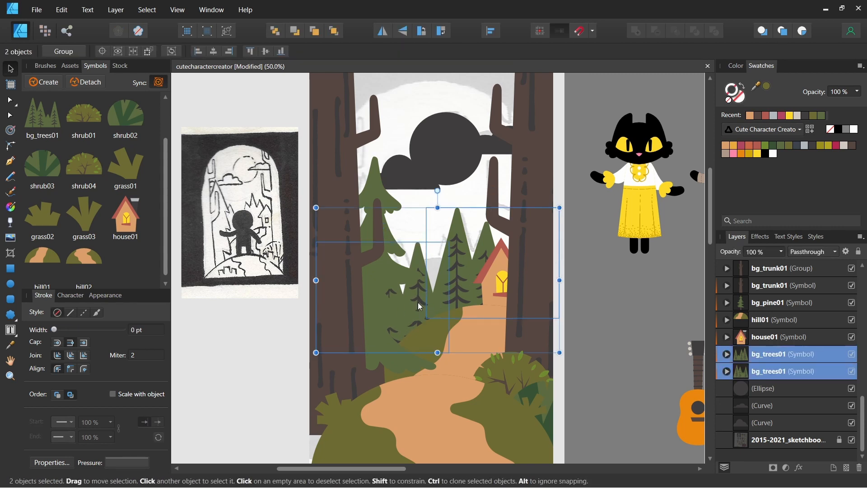
{"action": "left_click", "coordinate": [786, 468]}
{"action": "key", "text": "ctrl+u"}
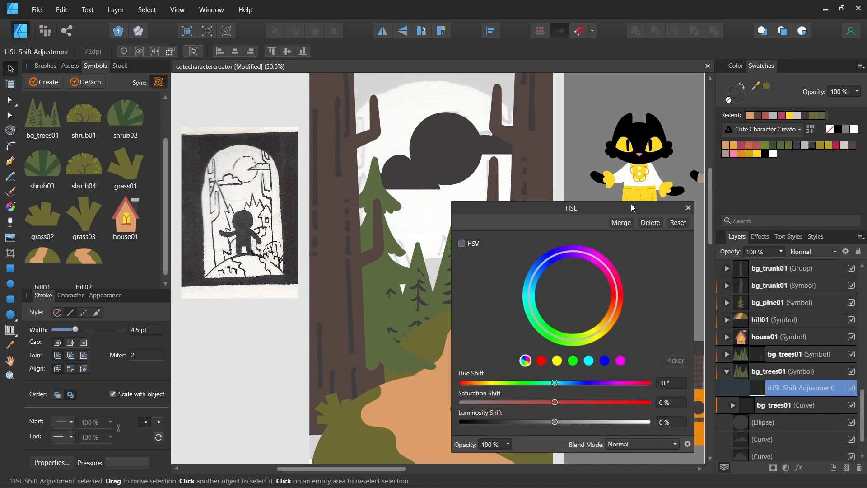
{"action": "left_click_drag", "start_coordinate": [638, 206], "coordinate": [750, 119]}
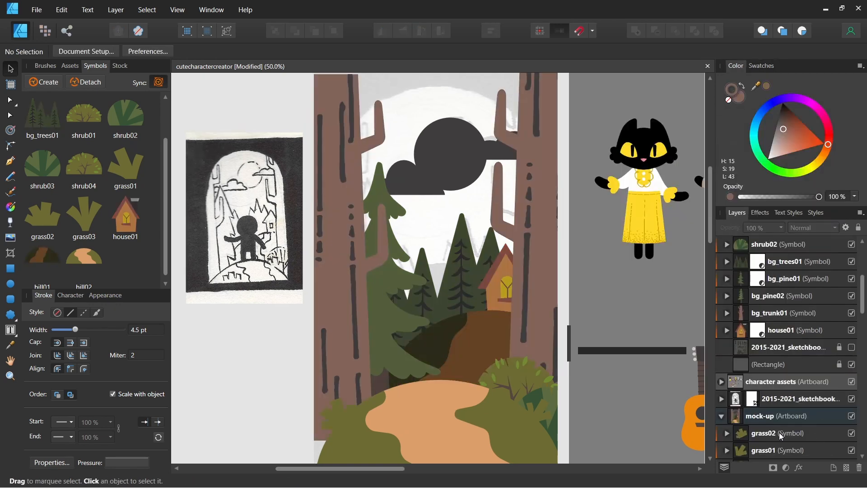
Add an HSL Shift adjustment to the whole mock-up artboard with the saturation shift at -100% for a greyscale value check
{"action": "left_click", "coordinate": [782, 434]}
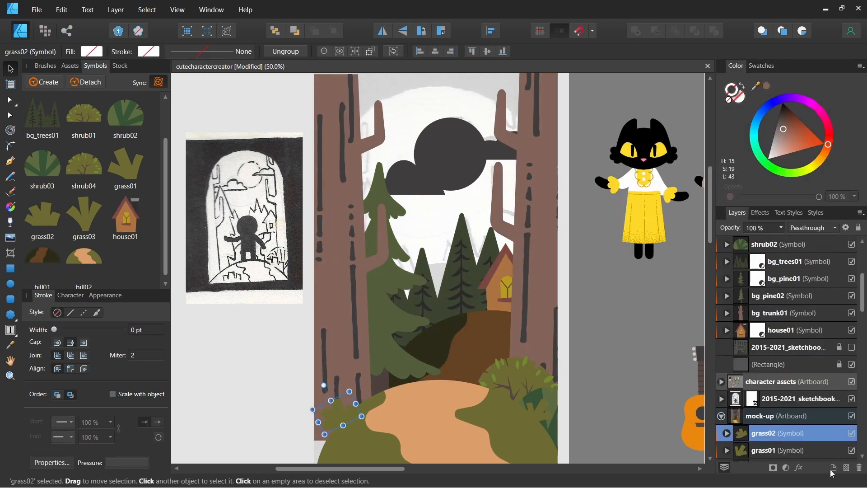
{"action": "double_click", "coordinate": [804, 416]}
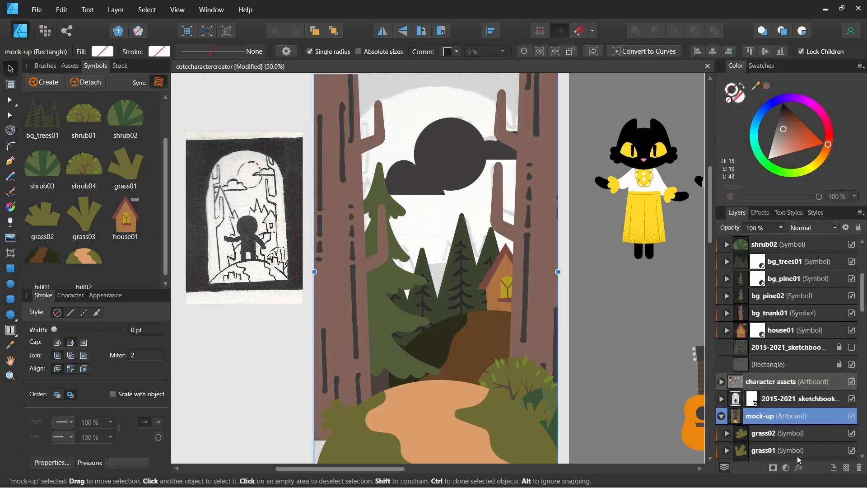
{"action": "left_click", "coordinate": [787, 467]}
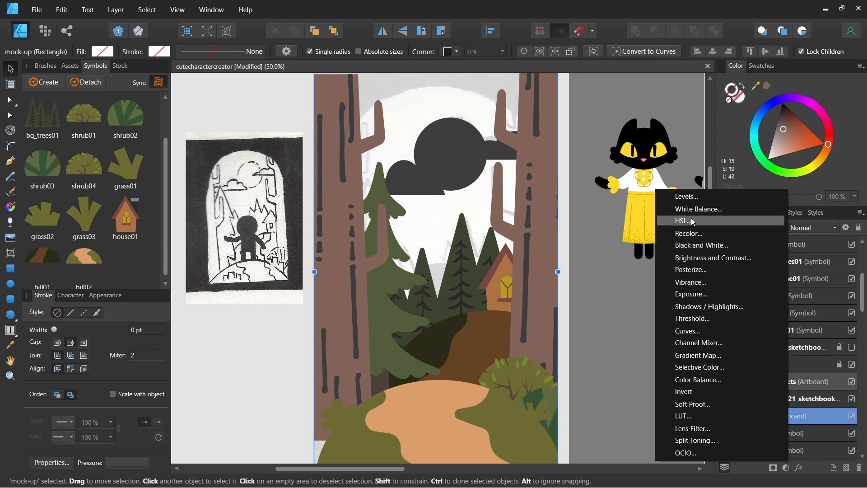
{"action": "left_click", "coordinate": [707, 220]}
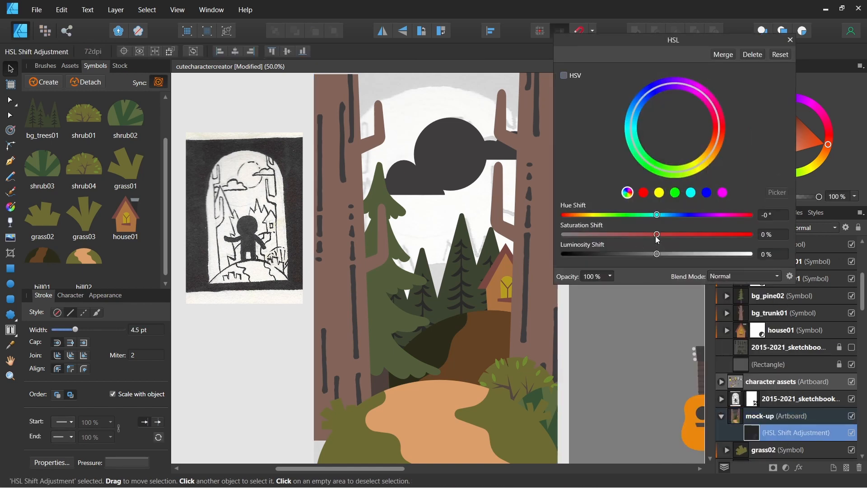
{"action": "left_click_drag", "start_coordinate": [655, 235], "coordinate": [513, 233]}
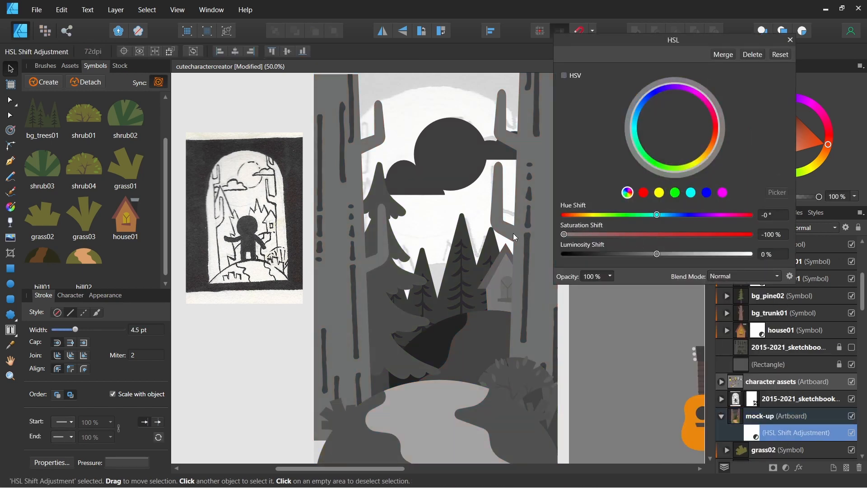
{"action": "left_click", "coordinate": [790, 40]}
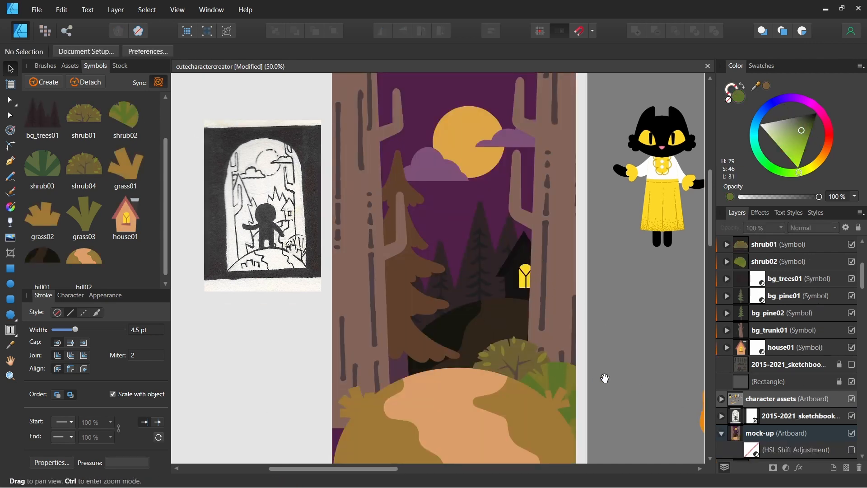
Look over the recoloured night scene on the mock-up and the linked symbols on the background assets artboard
{"action": "mouse_move", "coordinate": [609, 349]}
{"action": "left_mouse_down"}
{"action": "mouse_move", "coordinate": [599, 305]}
{"action": "mouse_move", "coordinate": [614, 361]}
{"action": "left_mouse_up"}
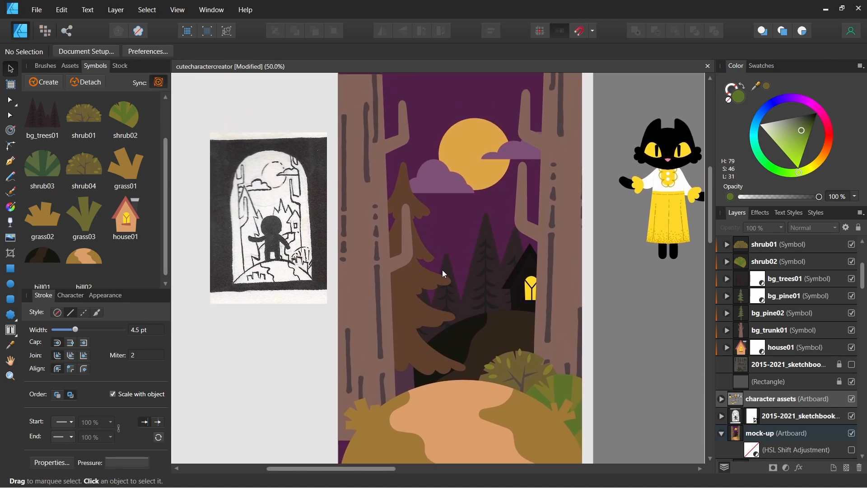
{"action": "left_click", "coordinate": [442, 270]}
{"action": "left_click", "coordinate": [288, 410]}
{"action": "left_click_drag", "start_coordinate": [629, 322], "coordinate": [452, 91]}
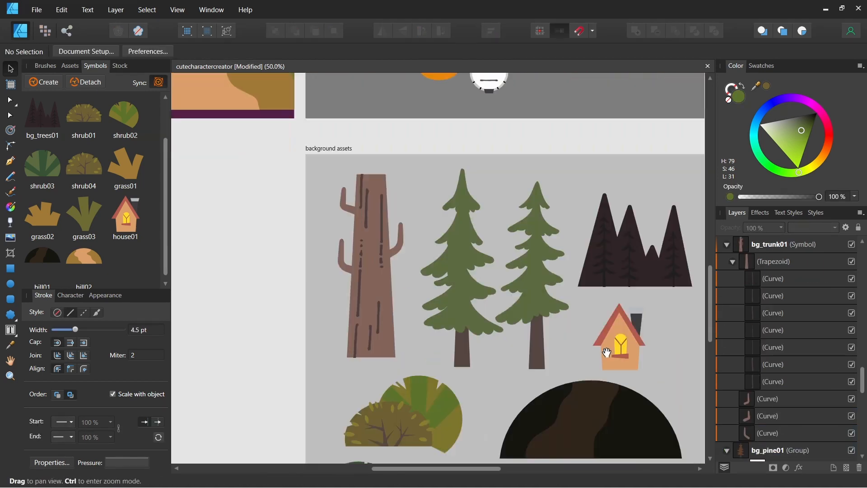
Look over the trees, shrubs, hills and house on the background assets artboard
{"action": "left_click_drag", "start_coordinate": [606, 352], "coordinate": [545, 240]}
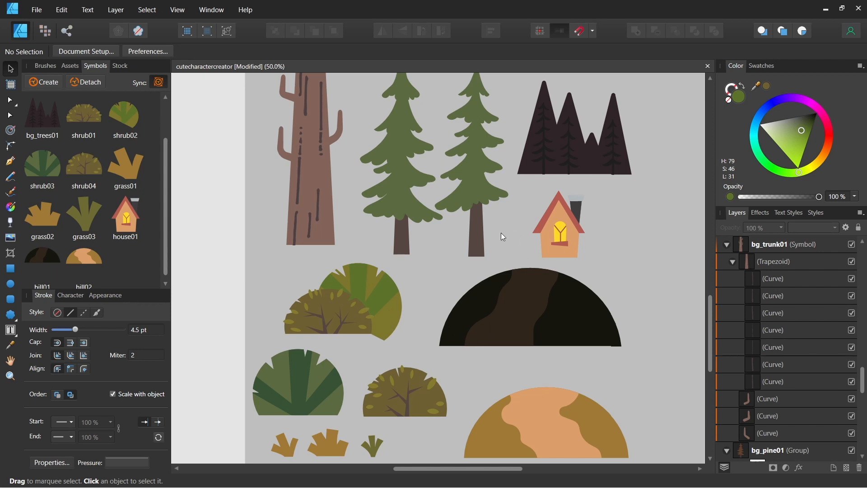
{"action": "mouse_move", "coordinate": [563, 287]}
{"action": "left_mouse_down"}
{"action": "mouse_move", "coordinate": [561, 310]}
{"action": "mouse_move", "coordinate": [572, 300]}
{"action": "left_mouse_up"}
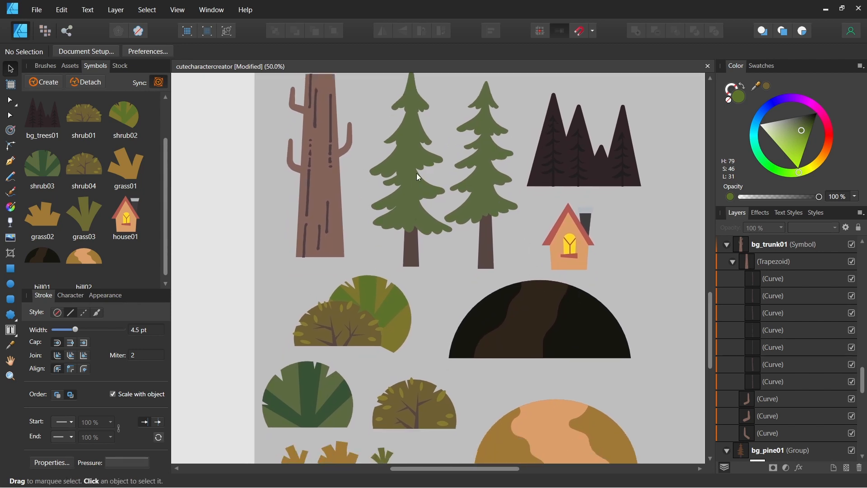
{"action": "left_click", "coordinate": [416, 173]}
{"action": "left_click", "coordinate": [506, 199]}
{"action": "left_click", "coordinate": [264, 357]}
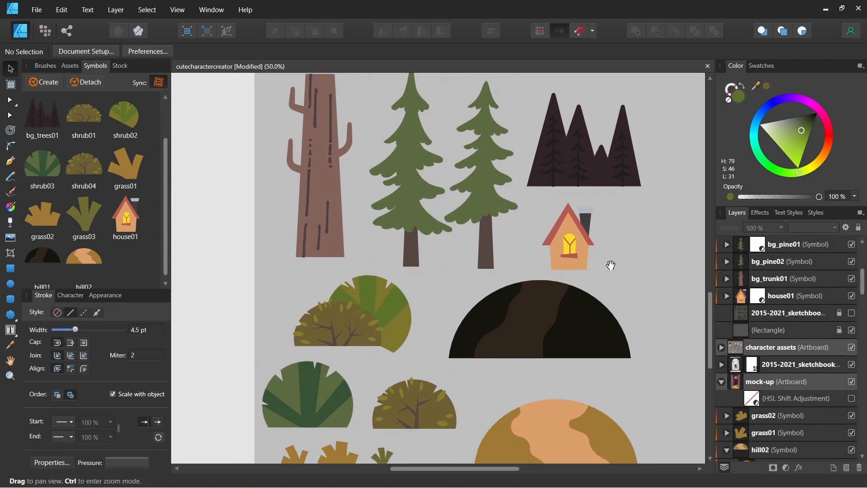
{"action": "left_click_drag", "start_coordinate": [610, 265], "coordinate": [602, 215]}
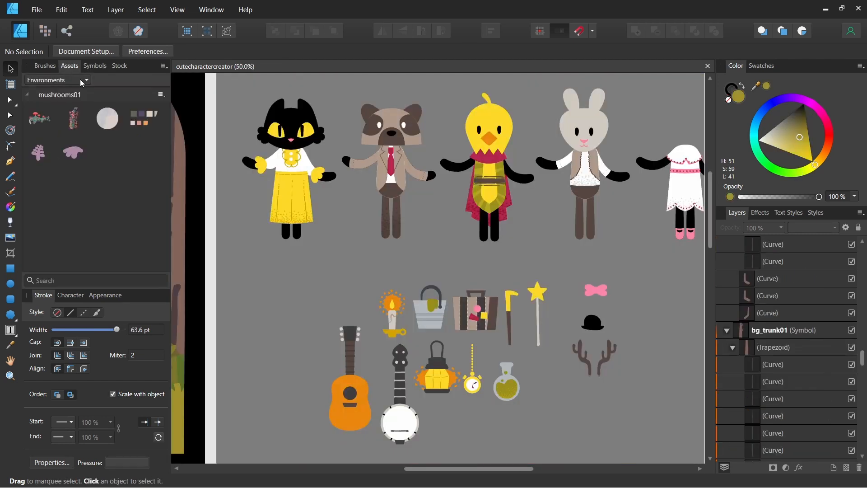
Create a new asset category and rename it cute characters
{"action": "left_click", "coordinate": [86, 81]}
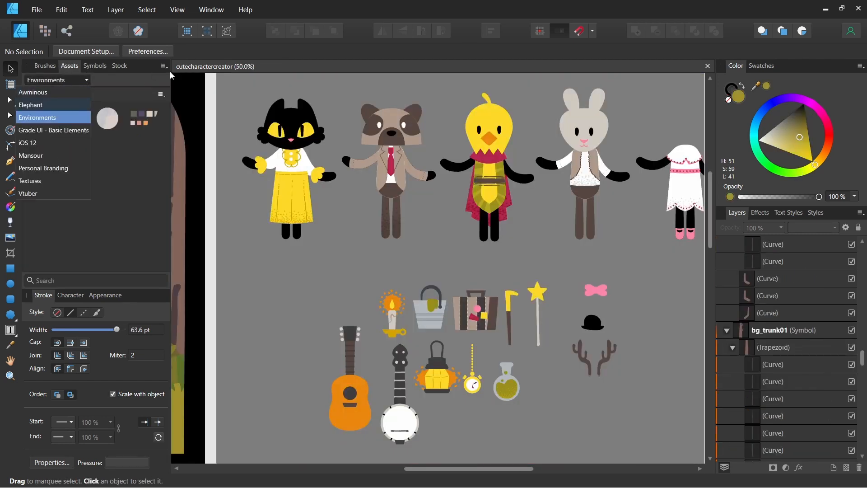
{"action": "left_click", "coordinate": [159, 81]}
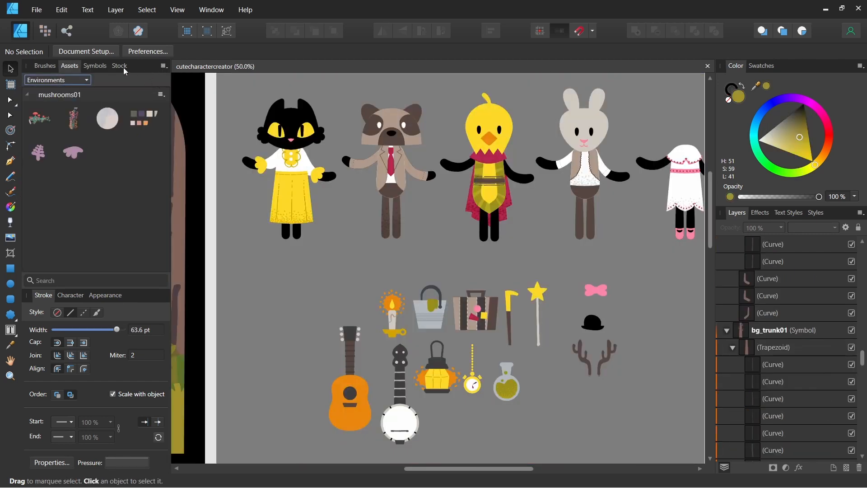
{"action": "left_click", "coordinate": [163, 67]}
{"action": "mouse_move", "coordinate": [159, 120]}
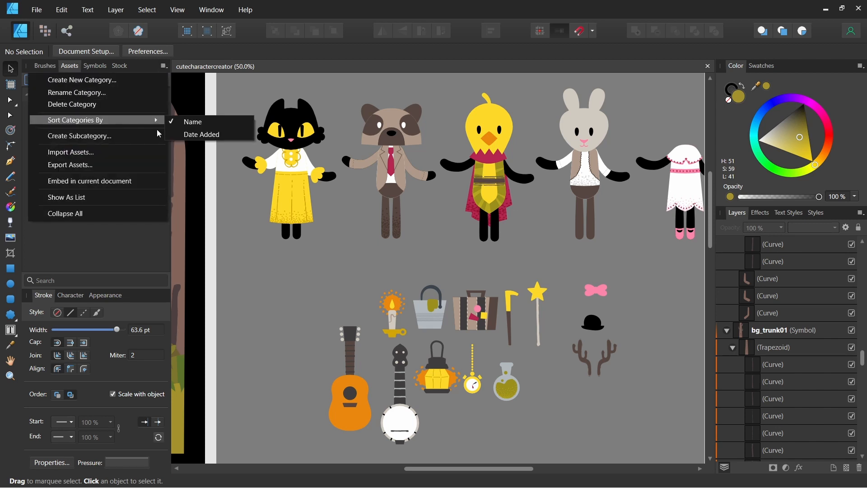
{"action": "left_click", "coordinate": [150, 79]}
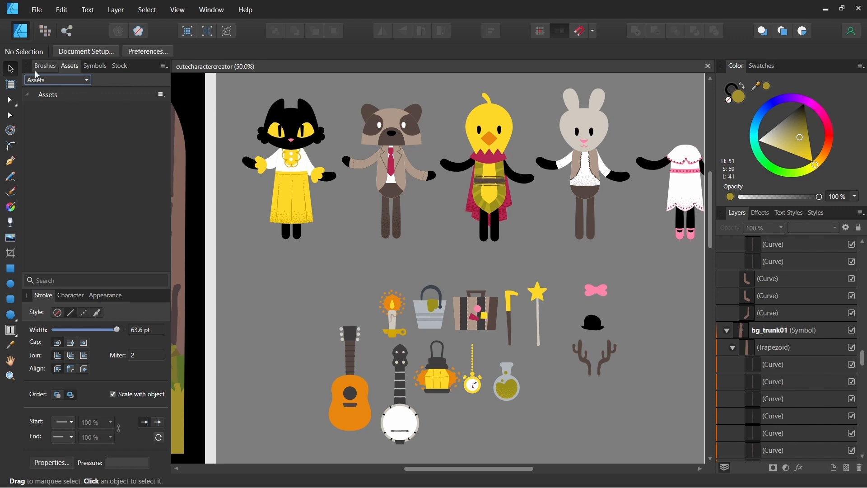
{"action": "left_click", "coordinate": [164, 66]}
{"action": "left_click", "coordinate": [143, 88]}
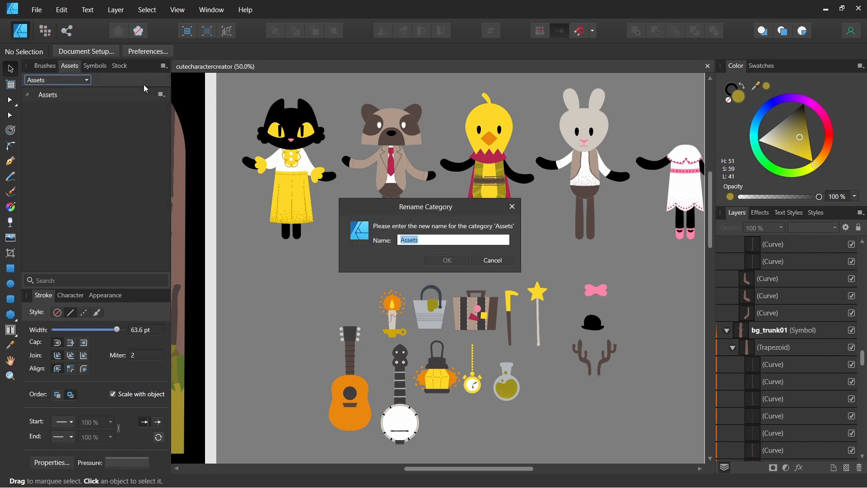
{"action": "type", "text": "cute characters"}
{"action": "key", "text": "Return"}
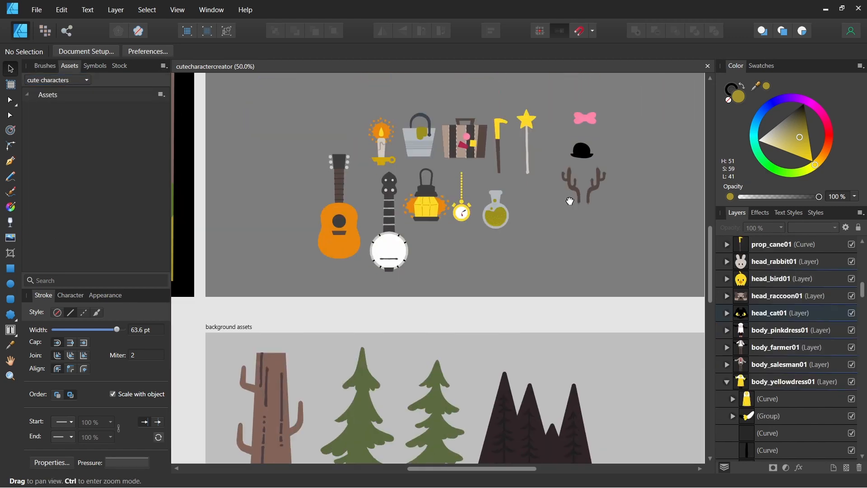
Add the head_cat01 layer from the character assets artboard to the cute characters assets
{"action": "left_click_drag", "start_coordinate": [569, 199], "coordinate": [568, 124]}
{"action": "left_click_drag", "start_coordinate": [542, 179], "coordinate": [583, 434]}
{"action": "left_click", "coordinate": [794, 316]}
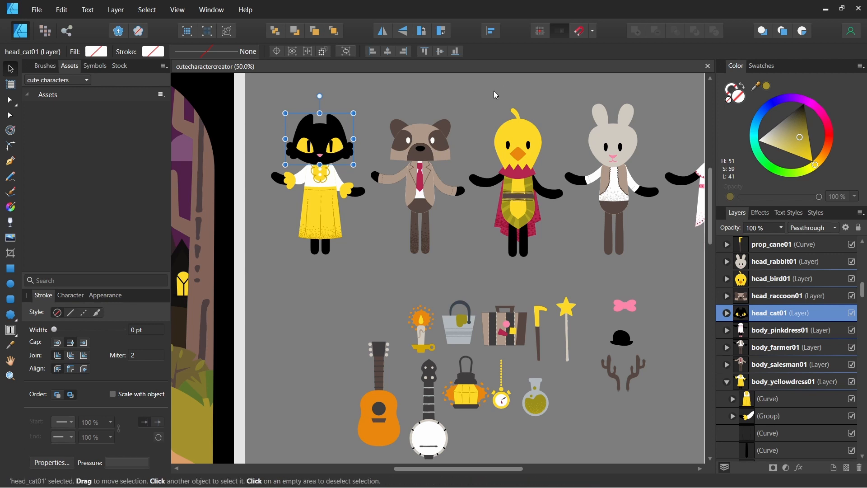
{"action": "left_click", "coordinate": [160, 95]}
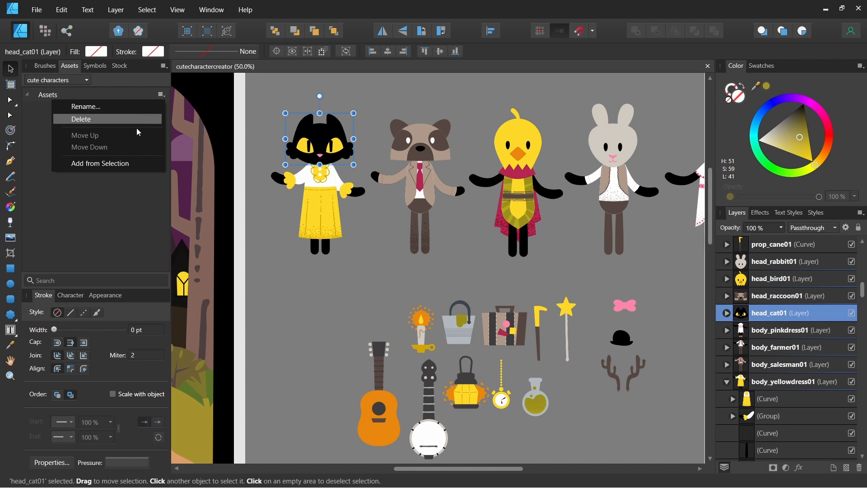
{"action": "left_click", "coordinate": [130, 163]}
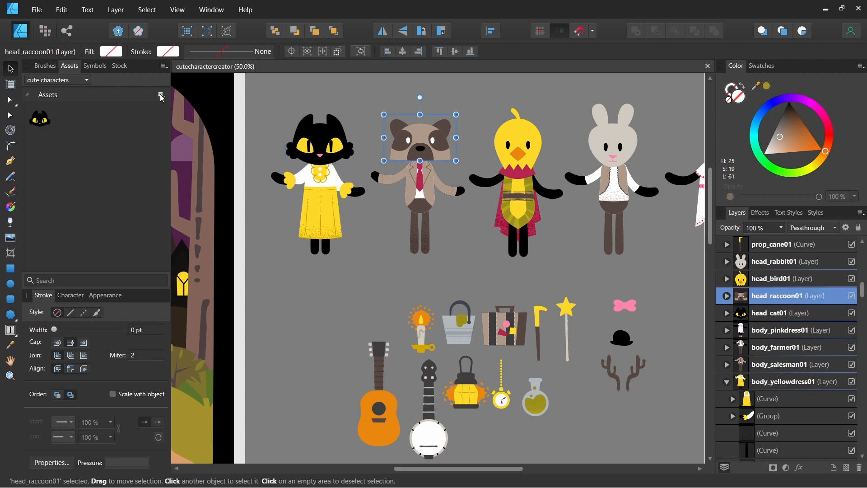
Rename the category's Assets subcategory as heads and add the selected head_raccoon01 layer to it
{"action": "left_click", "coordinate": [161, 94]}
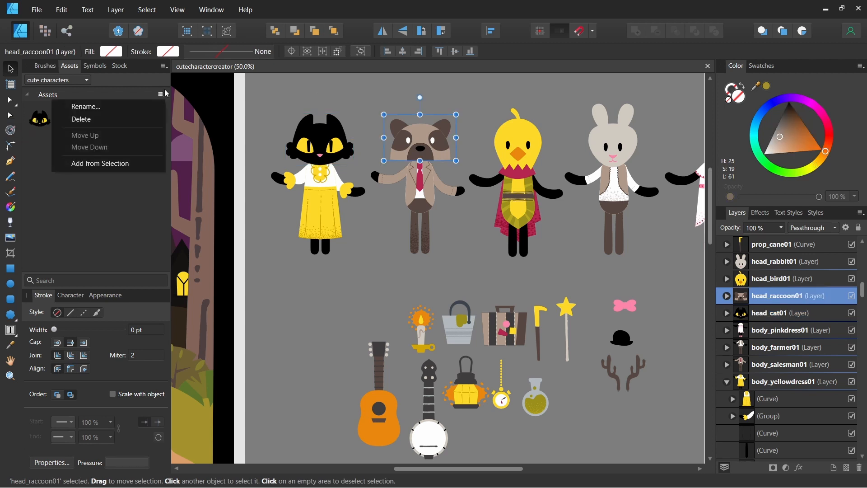
{"action": "left_click", "coordinate": [160, 106]}
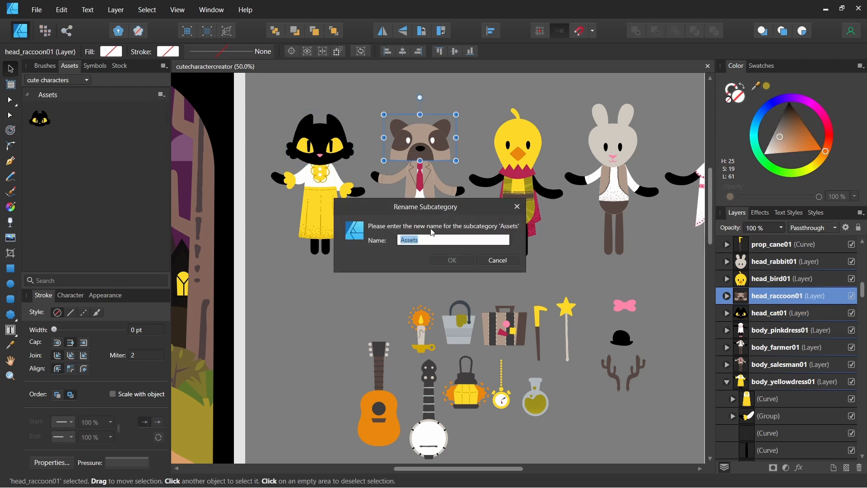
{"action": "type", "text": "head"}
{"action": "key", "text": "Return"}
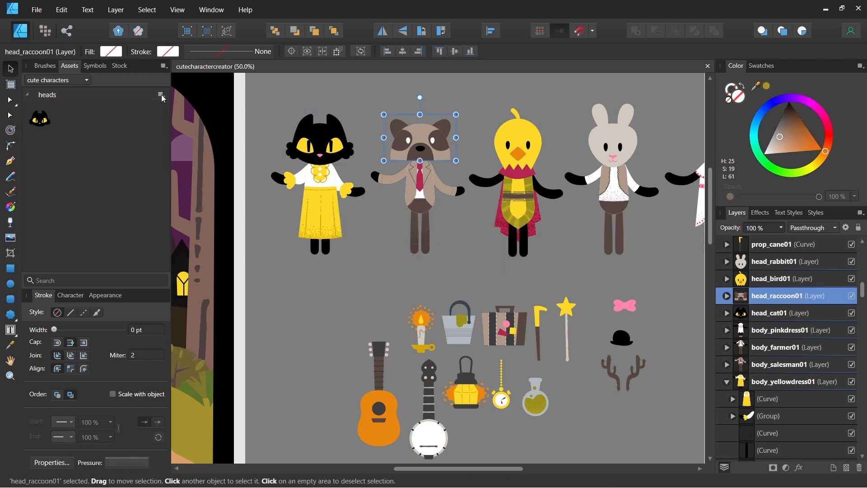
{"action": "left_click", "coordinate": [161, 94]}
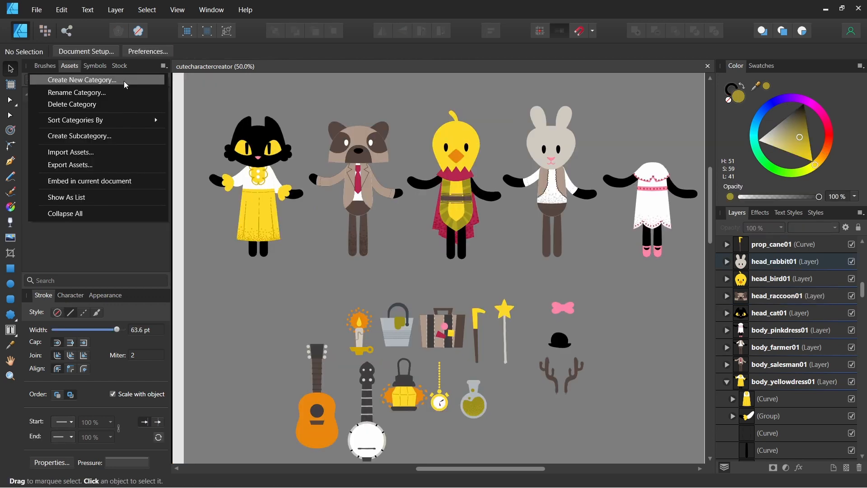
Create another subcategory in cute characters and rename it bodies, keeping the heads group collapsed
{"action": "left_click", "coordinate": [128, 136]}
{"action": "left_click", "coordinate": [27, 95]}
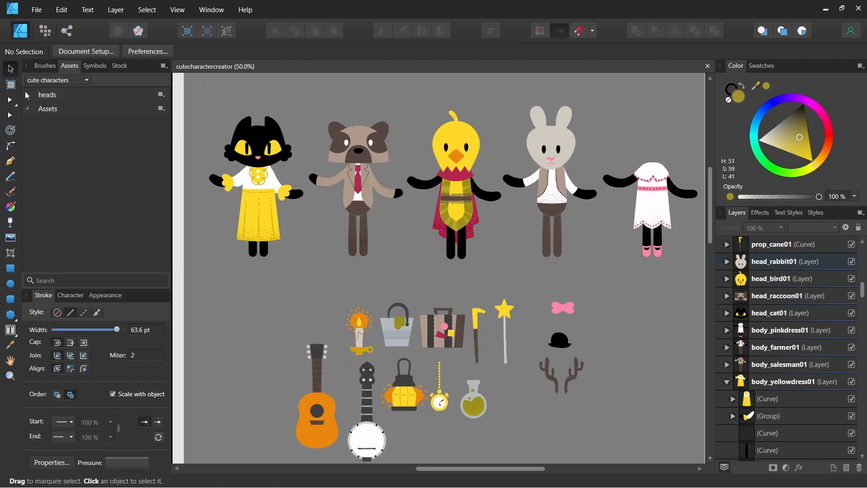
{"action": "left_click", "coordinate": [159, 109]}
{"action": "left_click", "coordinate": [141, 119]}
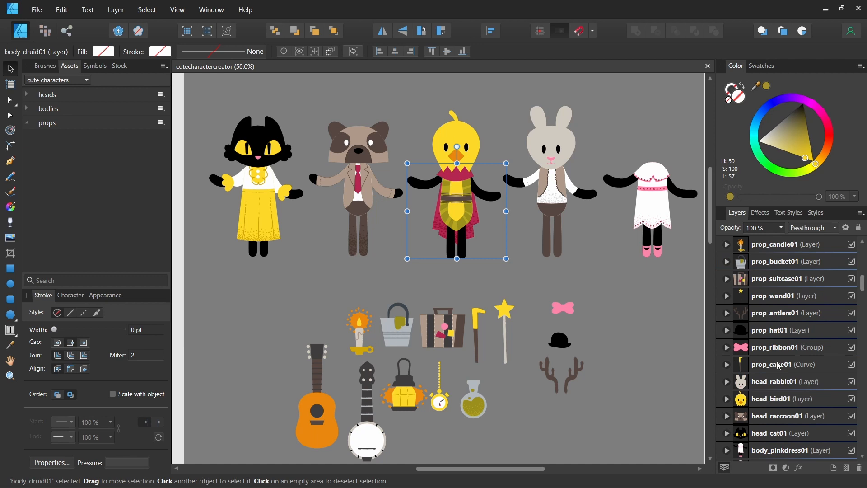
Add prop_cane01 and prop_ribbon01 to the props asset subcategory
{"action": "left_click", "coordinate": [767, 365]}
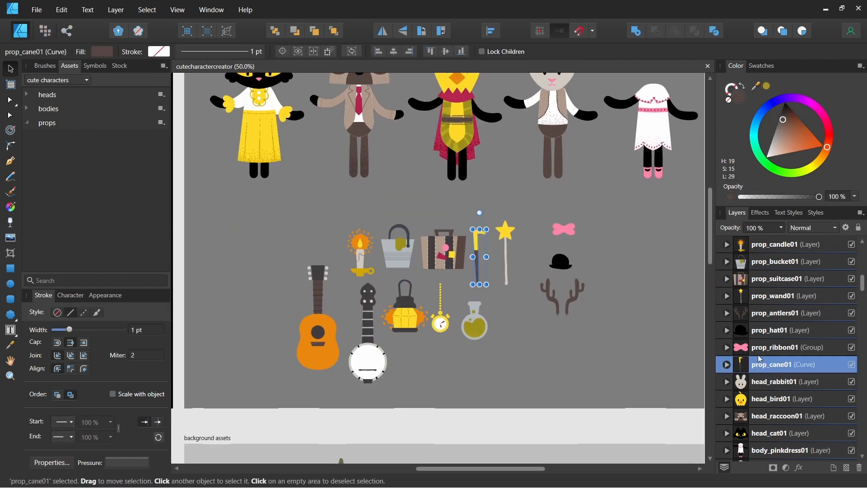
{"action": "left_click", "coordinate": [161, 122]}
{"action": "left_click", "coordinate": [143, 189]}
{"action": "left_click", "coordinate": [793, 346]}
{"action": "left_click", "coordinate": [161, 123]}
{"action": "left_click", "coordinate": [129, 186]}
Add prop_hat01 and prop_antlers01 to the props asset subcategory
{"action": "left_click", "coordinate": [787, 334]}
{"action": "left_click", "coordinate": [162, 123]}
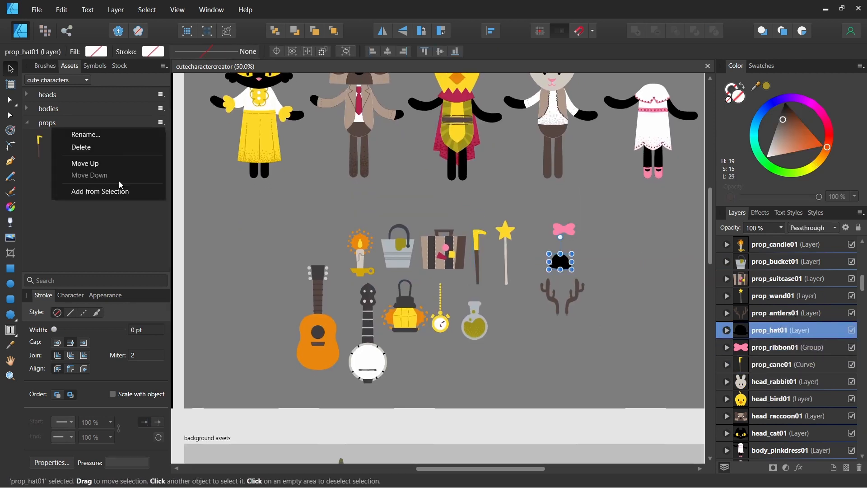
{"action": "left_click", "coordinate": [130, 187]}
{"action": "left_click", "coordinate": [807, 312]}
{"action": "left_click", "coordinate": [161, 123]}
{"action": "left_click", "coordinate": [129, 187]}
Add prop_wand01 and prop_suitcase01 to the props asset subcategory
{"action": "left_click", "coordinate": [791, 296]}
{"action": "left_click", "coordinate": [161, 122]}
{"action": "left_click", "coordinate": [129, 189]}
{"action": "left_click", "coordinate": [791, 278]}
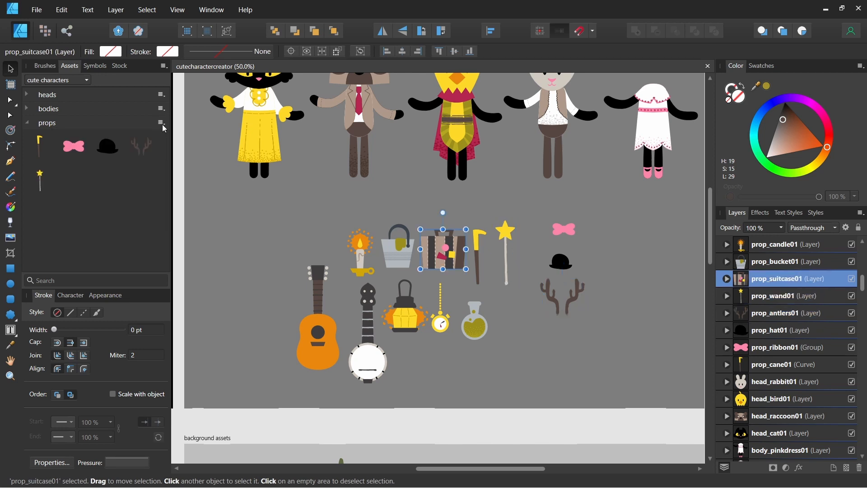
{"action": "left_click", "coordinate": [161, 122]}
{"action": "left_click", "coordinate": [130, 189]}
Add prop_bucket01 and prop_candle01 to the props asset subcategory
{"action": "left_click", "coordinate": [791, 262]}
{"action": "left_click", "coordinate": [161, 122]}
{"action": "left_click", "coordinate": [126, 191]}
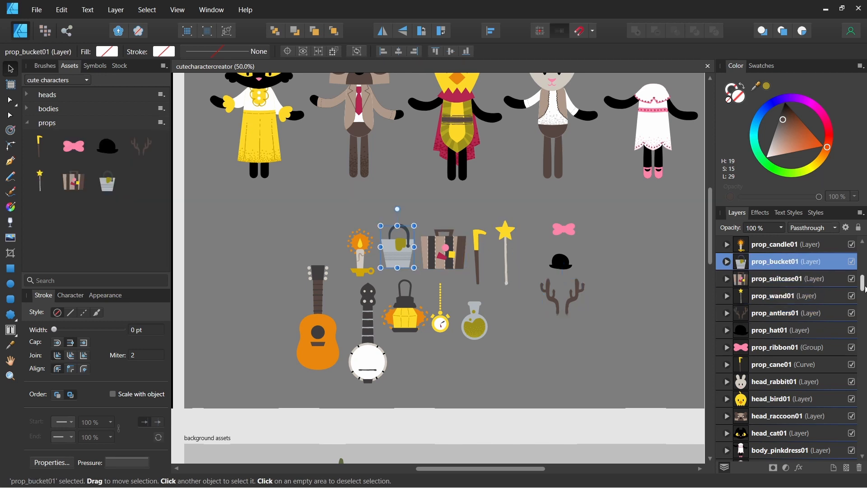
{"action": "scroll", "coordinate": [791, 278], "scroll_direction": "up", "scroll_amount": 2}
{"action": "left_click", "coordinate": [791, 279]}
{"action": "left_click", "coordinate": [161, 123]}
{"action": "left_click", "coordinate": [129, 189]}
Add prop_flask01 and prop_stopwatch01 to the props asset subcategory
{"action": "left_click", "coordinate": [792, 261]}
{"action": "left_click", "coordinate": [161, 122]}
{"action": "left_click", "coordinate": [129, 189]}
{"action": "scroll", "coordinate": [791, 278], "scroll_direction": "up", "scroll_amount": 2}
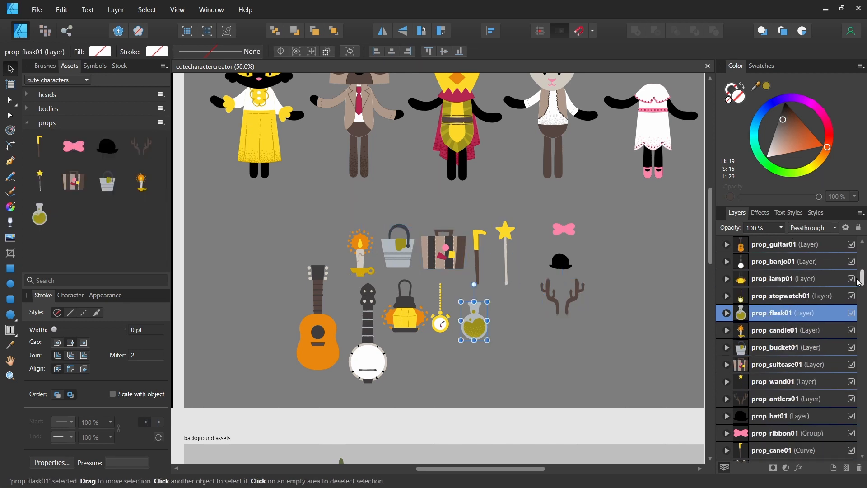
{"action": "left_click", "coordinate": [792, 295]}
{"action": "left_click", "coordinate": [161, 122]}
{"action": "left_click", "coordinate": [129, 188]}
Add prop_lamp01, prop_banjo01 and prop_guitar01 to the props asset subcategory
{"action": "left_click", "coordinate": [791, 278]}
{"action": "left_click", "coordinate": [161, 122]}
{"action": "left_click", "coordinate": [129, 189]}
{"action": "left_click", "coordinate": [791, 262]}
{"action": "left_click", "coordinate": [162, 123]}
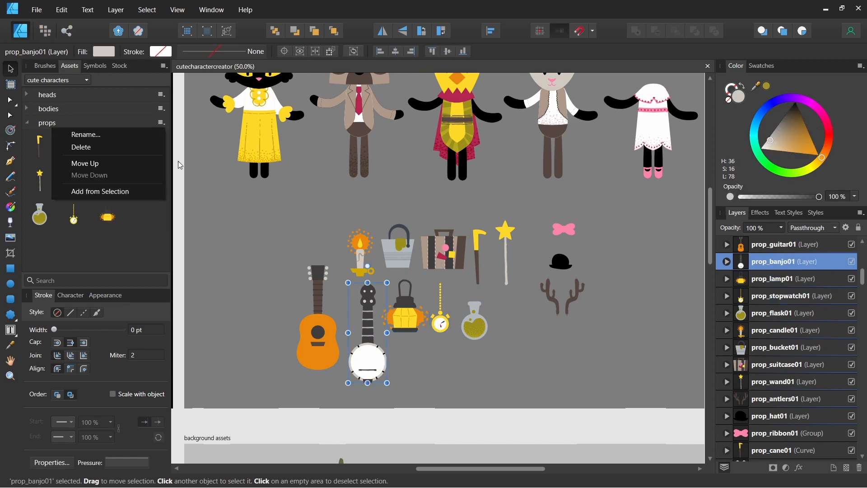
{"action": "left_click", "coordinate": [130, 189]}
{"action": "left_click", "coordinate": [791, 244]}
{"action": "left_click", "coordinate": [162, 122]}
{"action": "left_click", "coordinate": [130, 189]}
Place the yellow dress body asset on the path in the mock-up scene and put the cat head on it
{"action": "scroll", "coordinate": [768, 253], "scroll_direction": "up", "scroll_amount": 4}
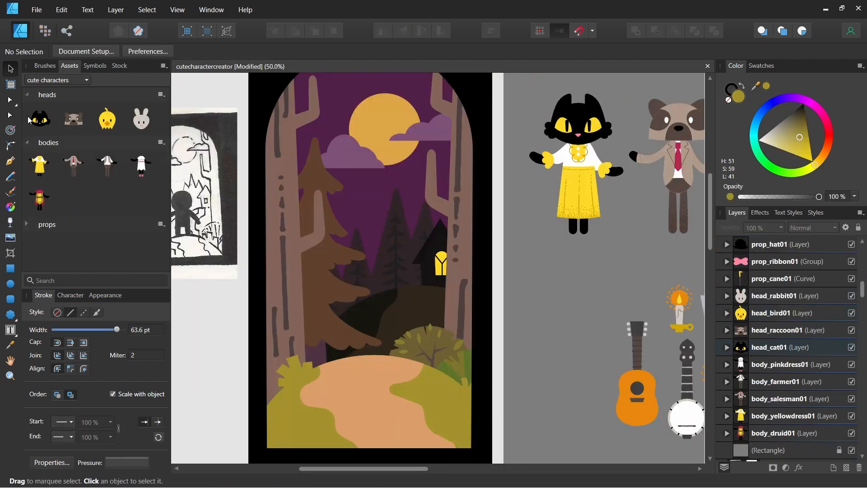
{"action": "left_click_drag", "start_coordinate": [39, 166], "coordinate": [376, 315]}
{"action": "left_click_drag", "start_coordinate": [39, 118], "coordinate": [374, 245]}
Place the candle asset at the cat's raised hand and the suitcase asset beside the skirt under the other hand
{"action": "left_click", "coordinate": [27, 224]}
{"action": "scroll", "coordinate": [90, 194], "scroll_direction": "down", "scroll_amount": 3}
{"action": "left_click_drag", "start_coordinate": [142, 188], "coordinate": [305, 203]}
{"action": "left_click_drag", "start_coordinate": [317, 270], "coordinate": [321, 273]}
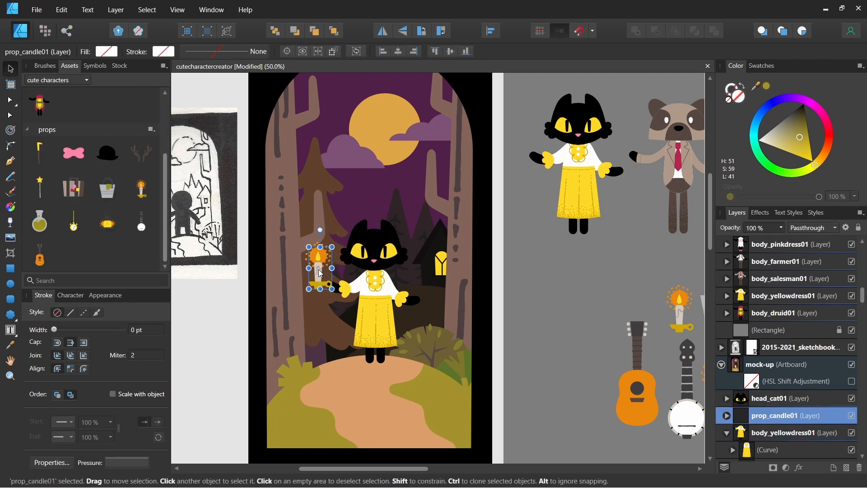
{"action": "left_click_drag", "start_coordinate": [139, 196], "coordinate": [409, 349]}
Move the Levels adjustment down the layer stack to bg_pine01 and add an adjustment to another layer of the mock-up
{"action": "left_click_drag", "start_coordinate": [731, 392], "coordinate": [737, 408]}
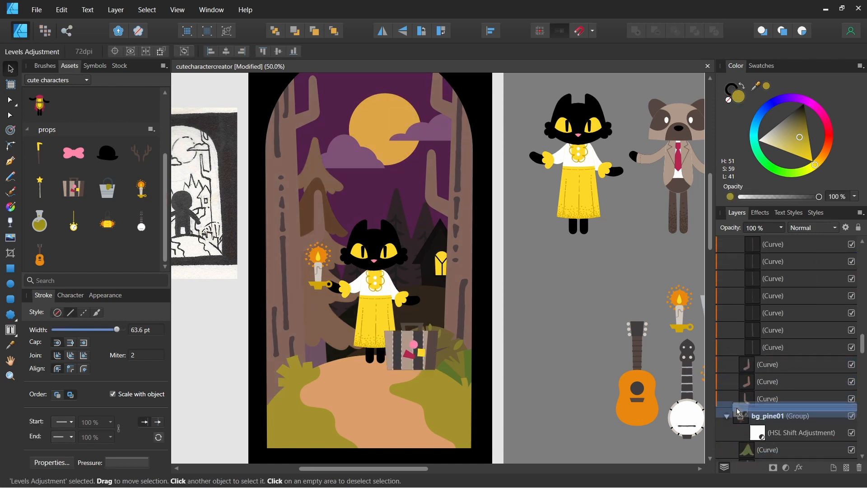
{"action": "scroll", "coordinate": [784, 343], "scroll_direction": "up", "scroll_amount": 5}
{"action": "left_click", "coordinate": [785, 330]}
{"action": "left_click", "coordinate": [785, 468]}
{"action": "left_click", "coordinate": [763, 197]}
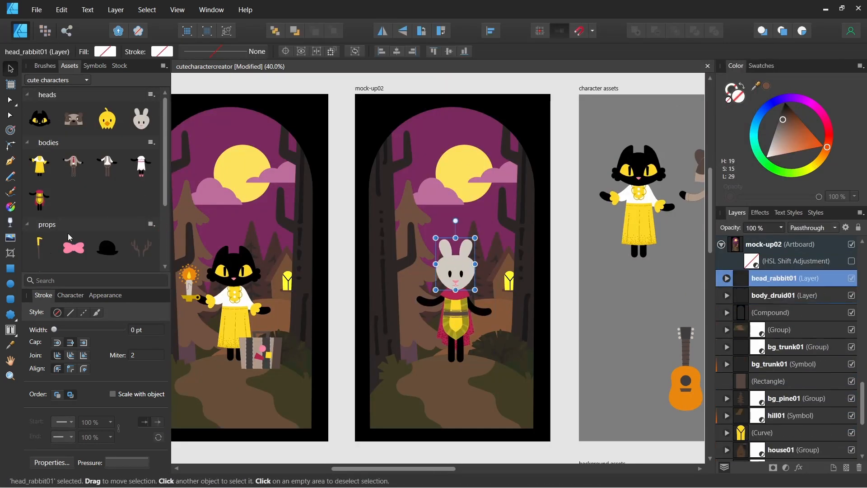
Place the antlers asset on the rabbit's head in mock-up02 and the bucket asset in the character's hand
{"action": "left_click_drag", "start_coordinate": [141, 248], "coordinate": [455, 241]}
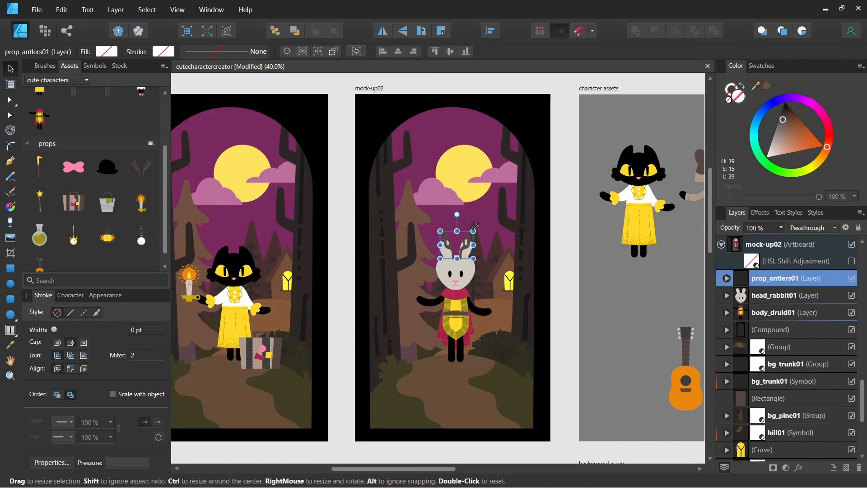
{"action": "scroll", "coordinate": [90, 203], "scroll_direction": "down", "scroll_amount": 3}
{"action": "left_click_drag", "start_coordinate": [107, 189], "coordinate": [490, 328]}
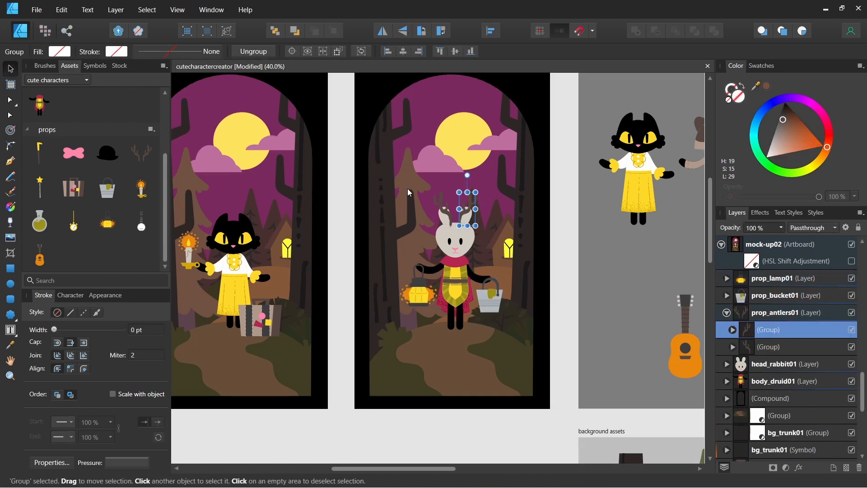
Assemble a bird character in the empty mock-up02 scene from the salesman body, bird head and black hat assets
{"action": "left_click_drag", "start_coordinate": [73, 165], "coordinate": [452, 319]}
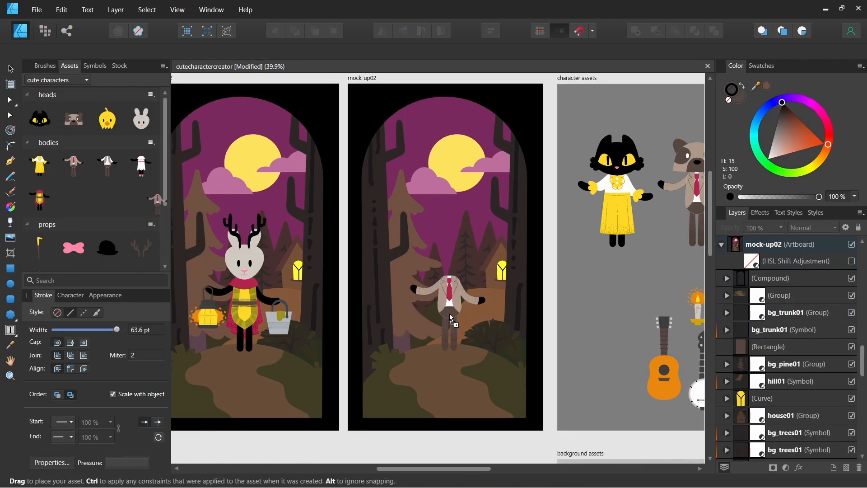
{"action": "left_click_drag", "start_coordinate": [107, 119], "coordinate": [451, 260]}
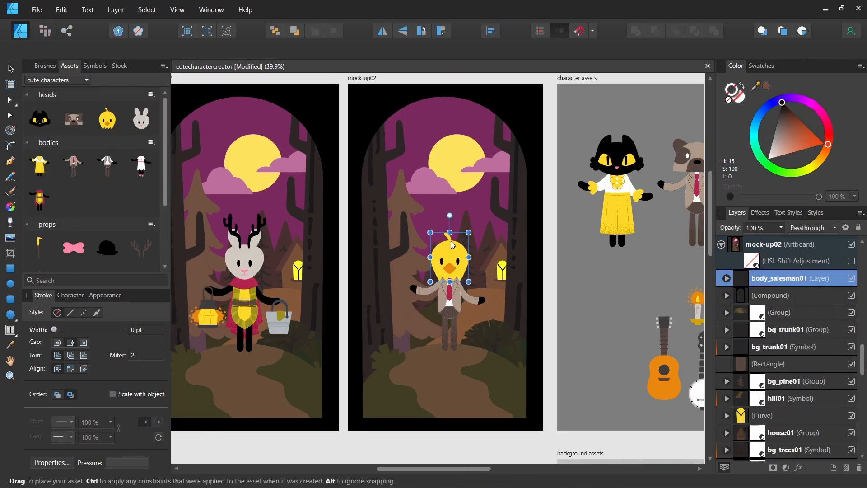
{"action": "scroll", "coordinate": [107, 203], "scroll_direction": "down", "scroll_amount": 3}
{"action": "left_click_drag", "start_coordinate": [107, 153], "coordinate": [466, 219]}
Swap the banjo for the guitar asset on the bird character and tilt the guitar across its body
{"action": "left_click_drag", "start_coordinate": [141, 221], "coordinate": [437, 302]}
{"action": "key", "text": "Delete"}
{"action": "left_click_drag", "start_coordinate": [40, 255], "coordinate": [438, 300]}
{"action": "left_click_drag", "start_coordinate": [438, 241], "coordinate": [393, 261]}
{"action": "left_click_drag", "start_coordinate": [488, 313], "coordinate": [491, 306]}
{"action": "scroll", "coordinate": [424, 407], "scroll_direction": "down", "scroll_amount": 2}
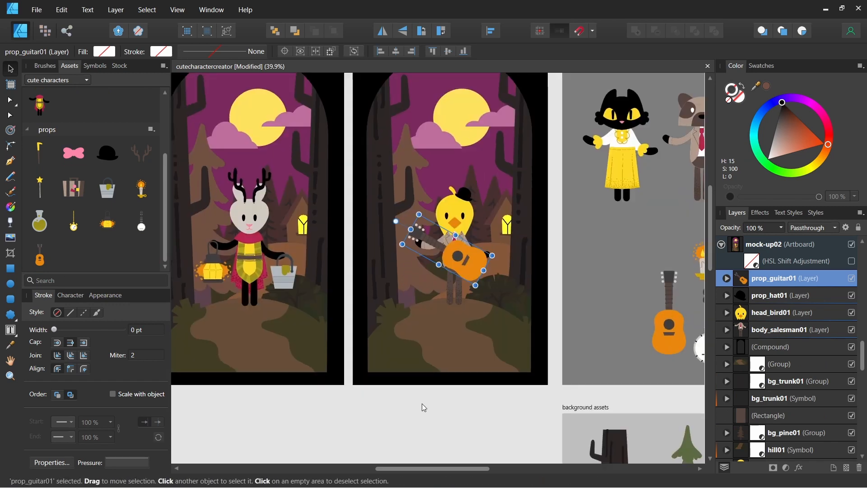
Recolour the neck of the bird character's guitar in mock-up02 with a sampled grey-brown
{"action": "double_click", "coordinate": [416, 232]}
{"action": "key", "text": "i"}
{"action": "key", "text": "v"}
{"action": "left_click", "coordinate": [458, 256]}
{"action": "left_click", "coordinate": [436, 241]}
{"action": "key", "text": "ctrl+plus"}
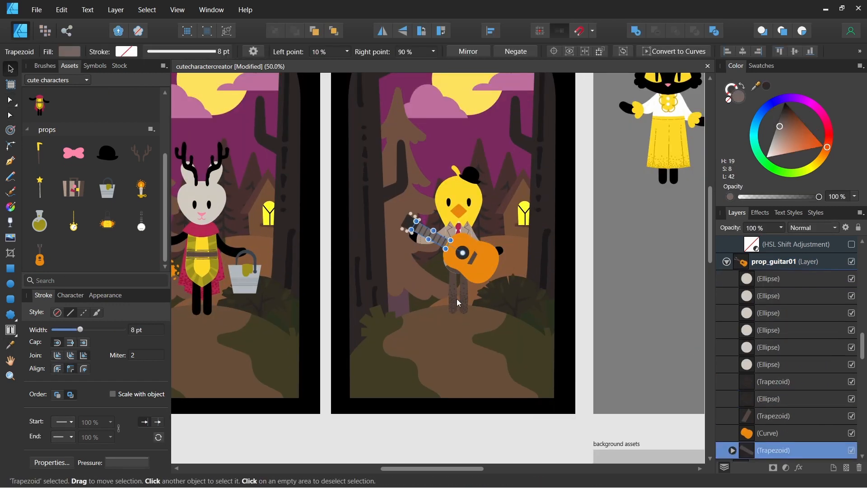
Darken the fill of both trouser legs on the bird character's salesman body
{"action": "double_click", "coordinate": [458, 300]}
{"action": "left_click", "coordinate": [465, 300], "text": "shift"}
{"action": "left_click", "coordinate": [777, 328], "text": "ctrl"}
{"action": "left_click_drag", "start_coordinate": [781, 128], "coordinate": [786, 118]}
{"action": "left_click", "coordinate": [584, 289]}
Try a different colour on the Color Dodge rectangle in mock-up02 and undo the change
{"action": "left_click_drag", "start_coordinate": [487, 253], "coordinate": [537, 293]}
{"action": "left_click", "coordinate": [560, 190]}
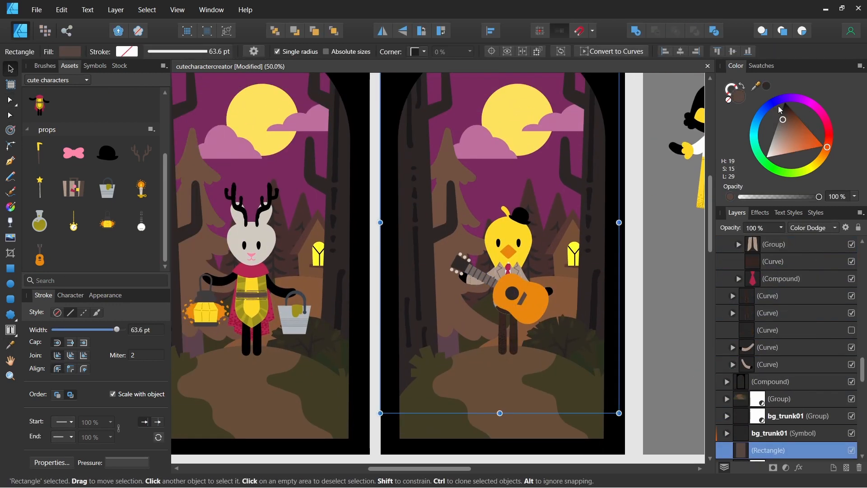
{"action": "mouse_move", "coordinate": [780, 110]}
{"action": "left_mouse_down"}
{"action": "mouse_move", "coordinate": [787, 125]}
{"action": "mouse_move", "coordinate": [785, 111]}
{"action": "left_mouse_up"}
{"action": "key", "text": "ctrl+z"}
{"action": "key", "text": "ctrl+z"}
{"action": "left_click", "coordinate": [559, 190]}
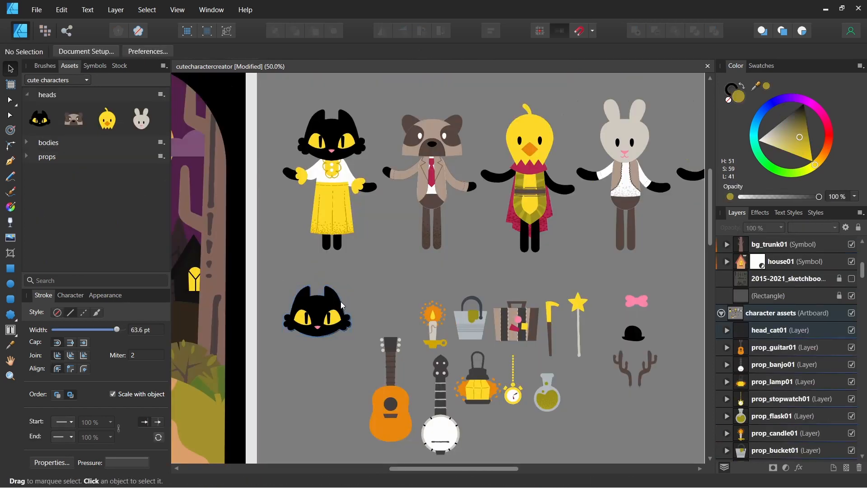
Try pulling an ear away from the separate cat head's compound shape, compare it with the full cat character, and undo the move
{"action": "double_click", "coordinate": [339, 300]}
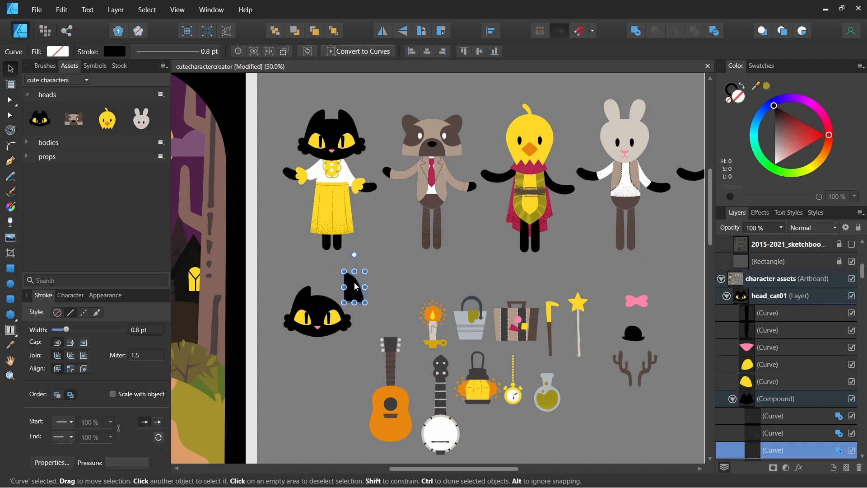
{"action": "left_click_drag", "start_coordinate": [356, 286], "coordinate": [354, 286]}
{"action": "left_click", "coordinate": [355, 123]}
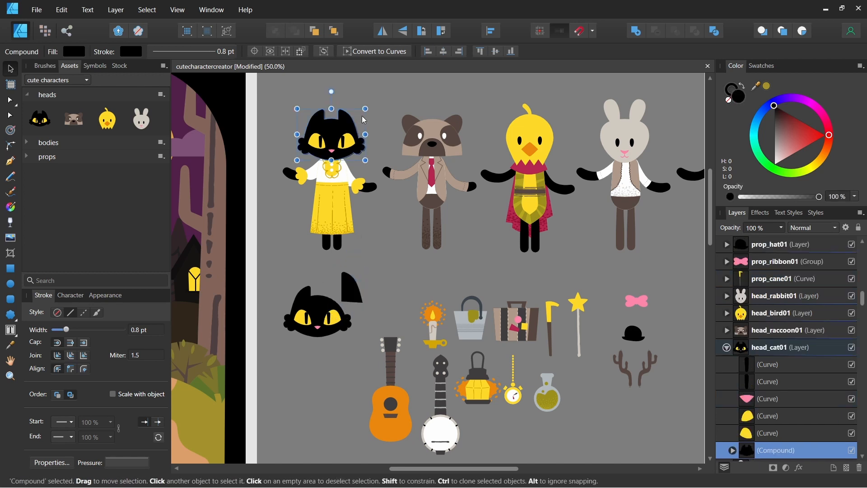
{"action": "left_click", "coordinate": [355, 290]}
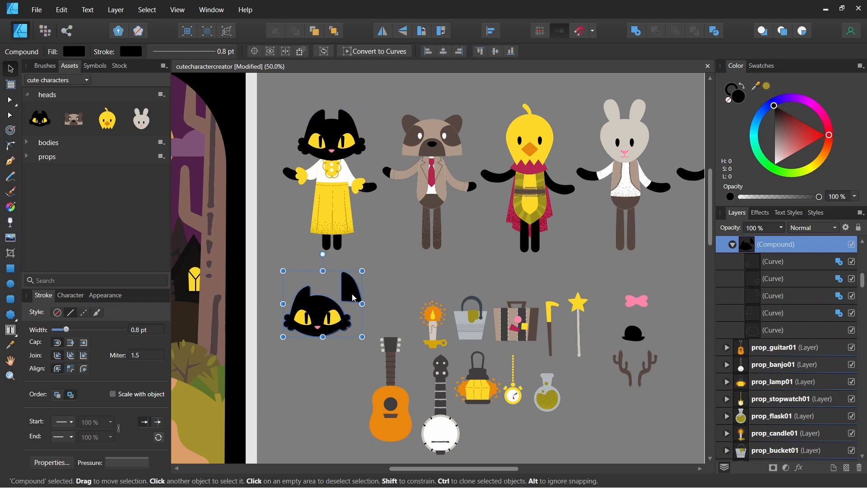
{"action": "key", "text": "ctrl+z"}
{"action": "key", "text": "ctrl+z"}
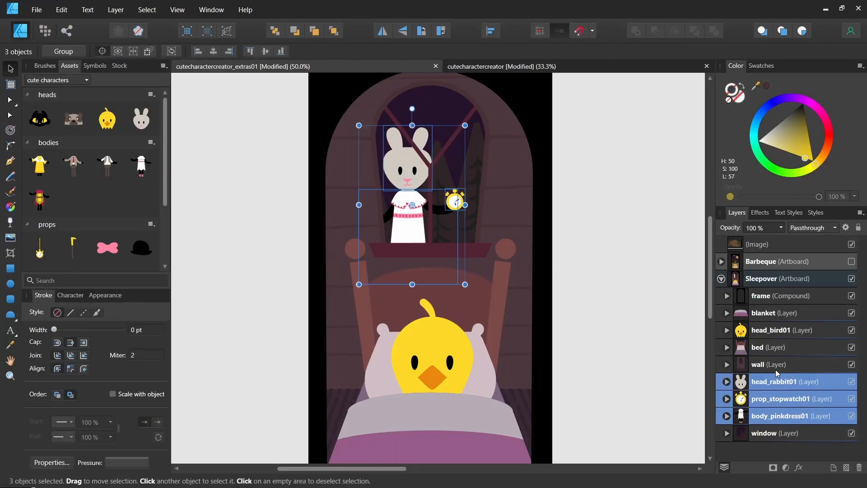
Tilt the rabbit with its ribbon, dress and stopwatch so it peeks through the window in the Sleepover scene
{"action": "left_click", "coordinate": [784, 433]}
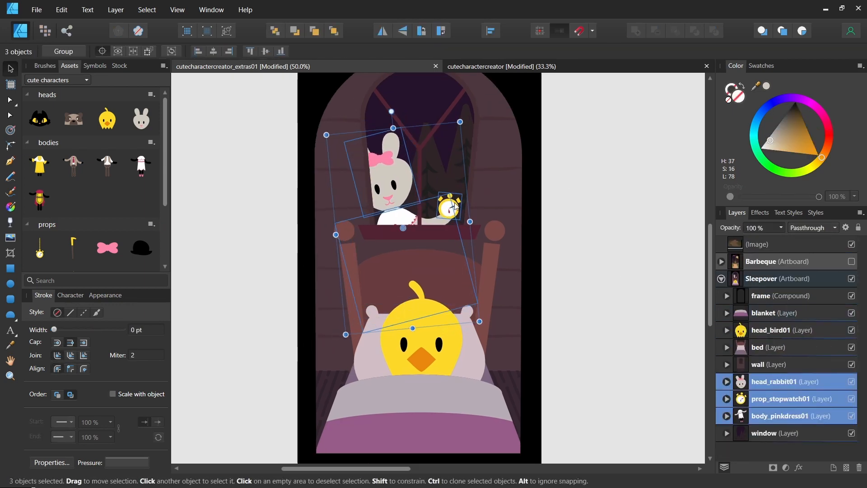
{"action": "left_click", "coordinate": [589, 159]}
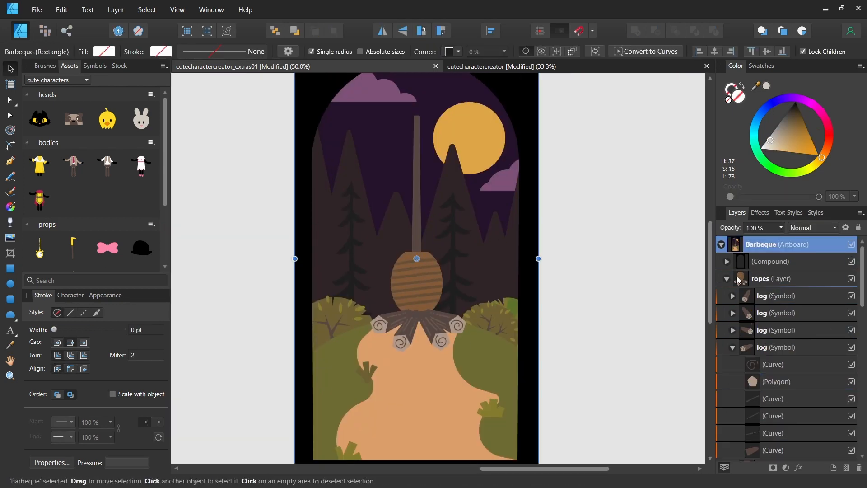
Put the raccoon head asset on the roped body in the Barbeque scene and assemble a cat druid beside the path from the druid body and cat head
{"action": "left_click_drag", "start_coordinate": [74, 118], "coordinate": [416, 228]}
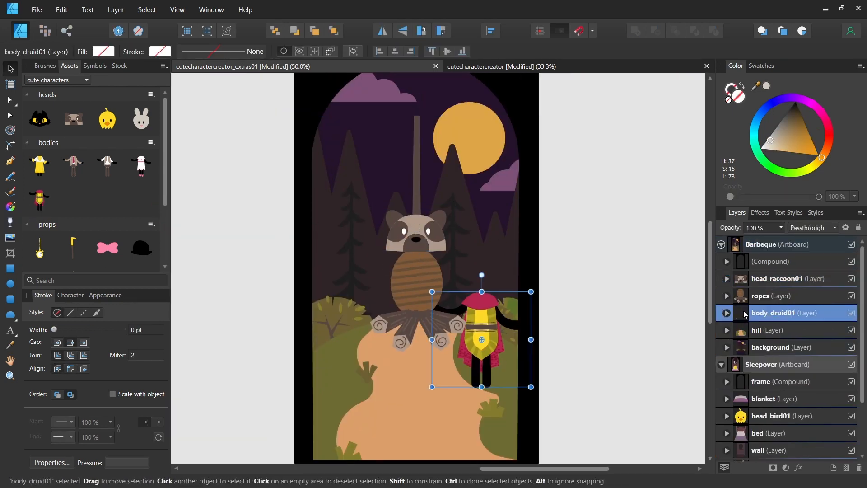
{"action": "left_click_drag", "start_coordinate": [479, 334], "coordinate": [479, 406]}
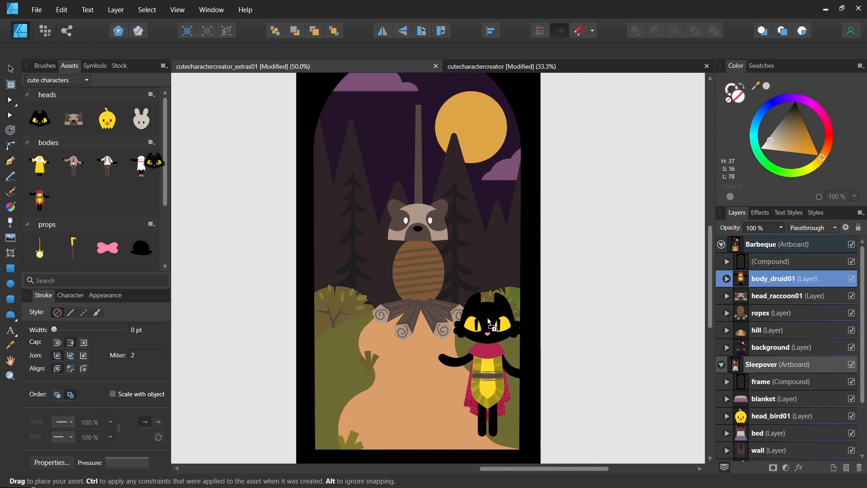
{"action": "left_click_drag", "start_coordinate": [479, 289], "coordinate": [492, 315]}
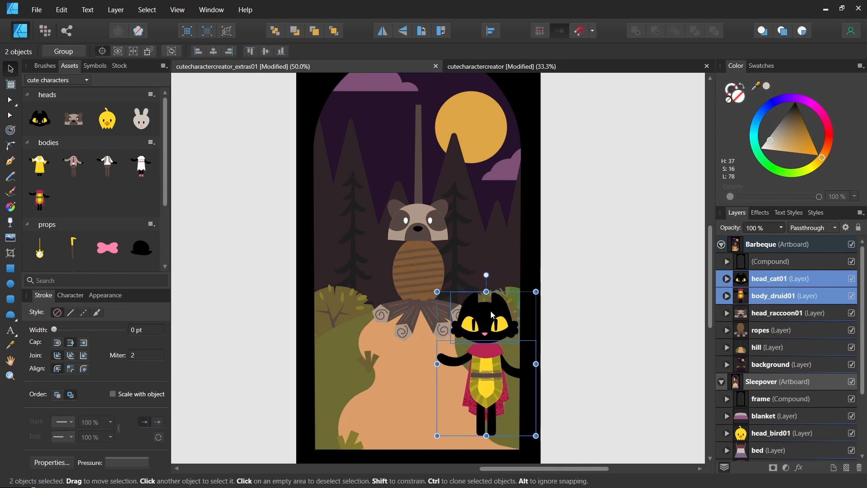
Assemble a bird druid opposite the cat druid from the druid body and bird head assets
{"action": "left_click_drag", "start_coordinate": [165, 149], "coordinate": [166, 155]}
{"action": "left_click_drag", "start_coordinate": [40, 190], "coordinate": [354, 379]}
{"action": "left_click_drag", "start_coordinate": [108, 110], "coordinate": [352, 312]}
Shrink the bird druid slightly and move its head and body up beside the tied raccoon
{"action": "left_click", "coordinate": [487, 374]}
{"action": "left_click", "coordinate": [505, 317], "text": "shift"}
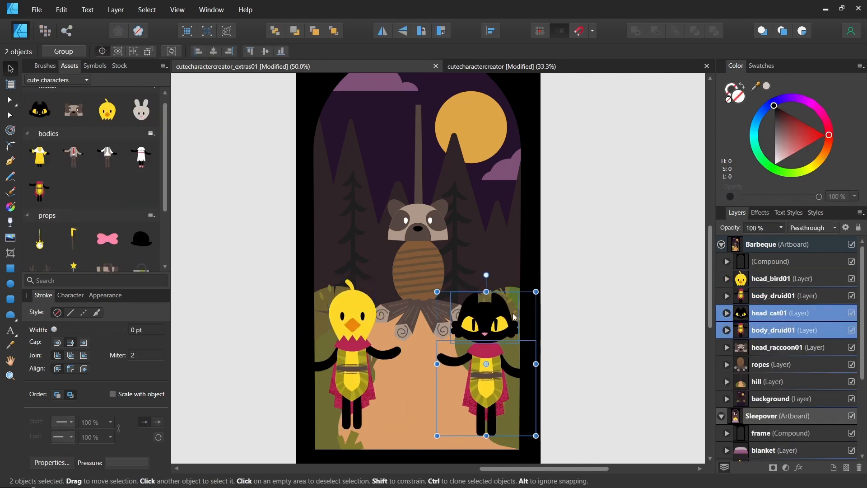
{"action": "left_click", "coordinate": [352, 378]}
{"action": "left_click", "coordinate": [352, 307], "text": "shift"}
{"action": "left_click_drag", "start_coordinate": [401, 429], "coordinate": [392, 413]}
{"action": "left_click", "coordinate": [418, 226], "text": "shift"}
{"action": "left_click", "coordinate": [777, 347]}
{"action": "left_click", "coordinate": [357, 368]}
{"action": "left_click", "coordinate": [359, 307], "text": "shift"}
{"action": "left_click_drag", "start_coordinate": [359, 307], "coordinate": [350, 244]}
Place the candle asset in the bird druid's hand, next to the tied raccoon
{"action": "scroll", "coordinate": [90, 203], "scroll_direction": "down", "scroll_amount": 3}
{"action": "left_click_drag", "start_coordinate": [40, 222], "coordinate": [398, 276]}
{"action": "left_click_drag", "start_coordinate": [391, 266], "coordinate": [403, 286]}
{"action": "left_click", "coordinate": [777, 312], "text": "shift"}
Duplicate a druid body, move the copy to the front of the path and put the rabbit head asset on it
{"action": "left_click", "coordinate": [768, 330]}
{"action": "left_click", "coordinate": [763, 349]}
{"action": "key", "text": "ctrl+j"}
{"action": "left_click_drag", "start_coordinate": [487, 383], "coordinate": [367, 385]}
{"action": "scroll", "coordinate": [113, 181], "scroll_direction": "up", "scroll_amount": 3}
{"action": "left_click_drag", "start_coordinate": [142, 118], "coordinate": [374, 325]}
Enlarge the rabbit druid and lower it into the foreground so its body is cropped by the scene's lower edge
{"action": "left_click", "coordinate": [374, 388], "text": "shift"}
{"action": "left_click_drag", "start_coordinate": [423, 447], "coordinate": [445, 459]}
{"action": "left_click_drag", "start_coordinate": [406, 305], "coordinate": [402, 355]}
{"action": "left_click_drag", "start_coordinate": [441, 318], "coordinate": [460, 294]}
{"action": "left_click_drag", "start_coordinate": [402, 344], "coordinate": [382, 360]}
{"action": "left_click", "coordinate": [575, 269]}
{"action": "left_click_drag", "start_coordinate": [575, 268], "coordinate": [569, 291]}
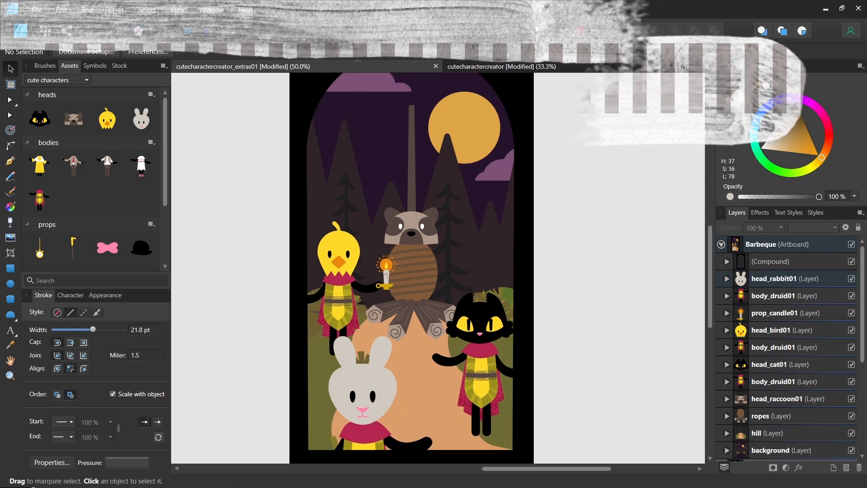